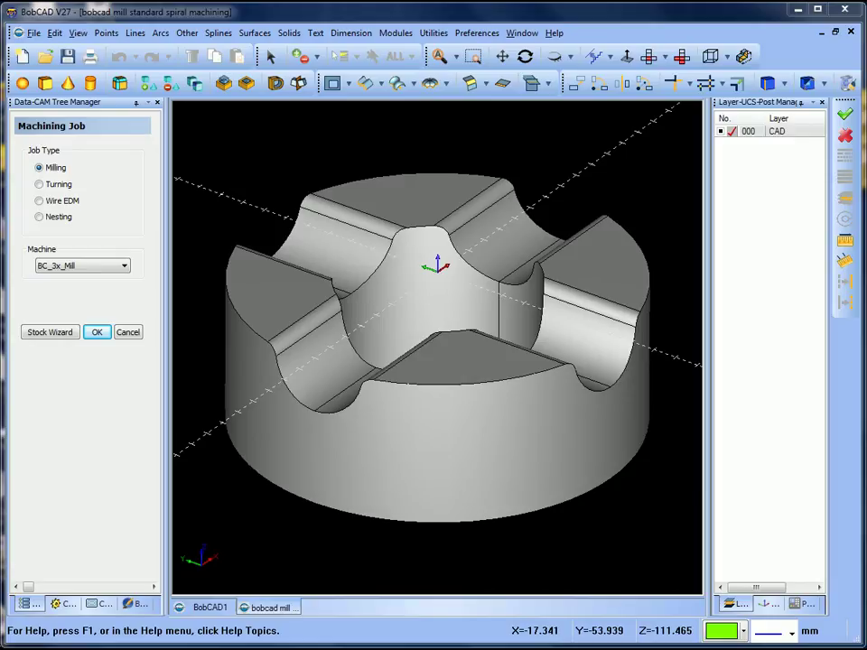
Step: Add a new layer named "extracted" and make it the active layer
middle_click_drag(464, 442, 474, 407)
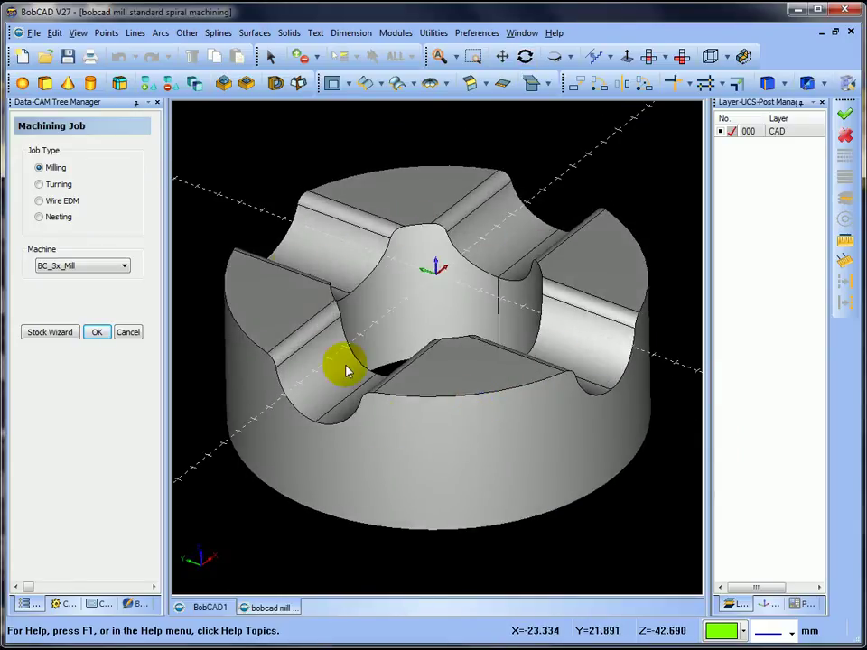
middle_click_drag(362, 508, 439, 457)
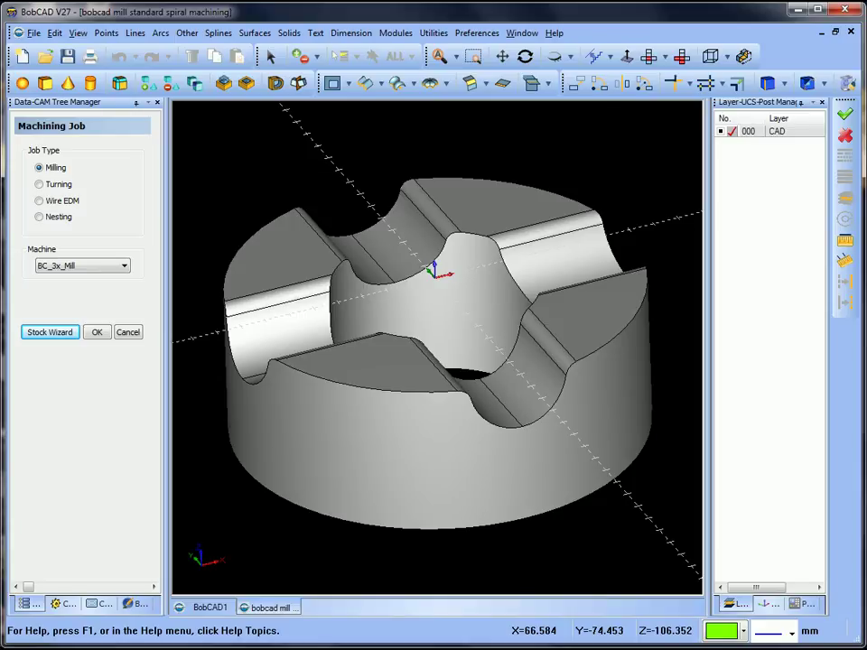
middle_click_drag(430, 342, 462, 254)
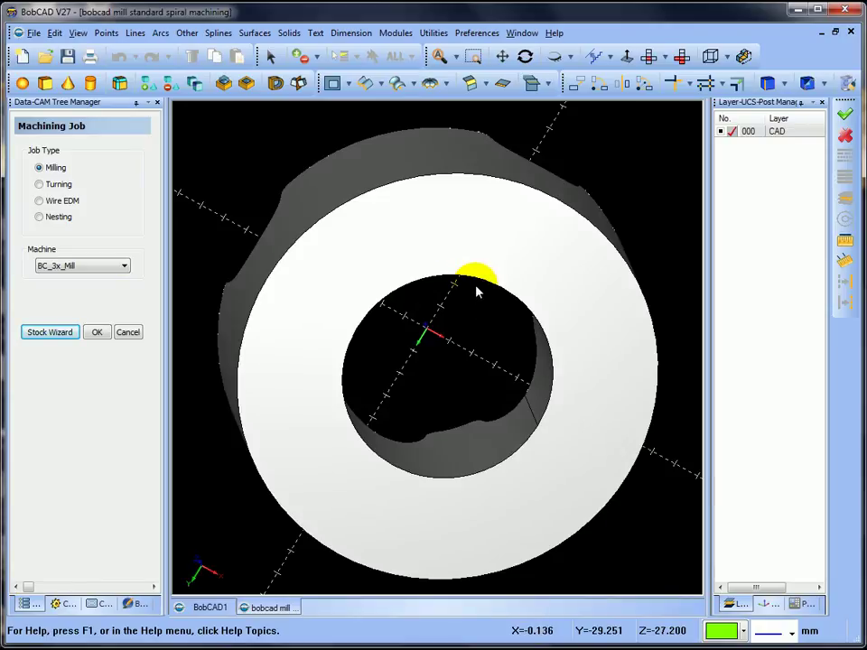
middle_click_drag(476, 295, 400, 344)
right_click(743, 167)
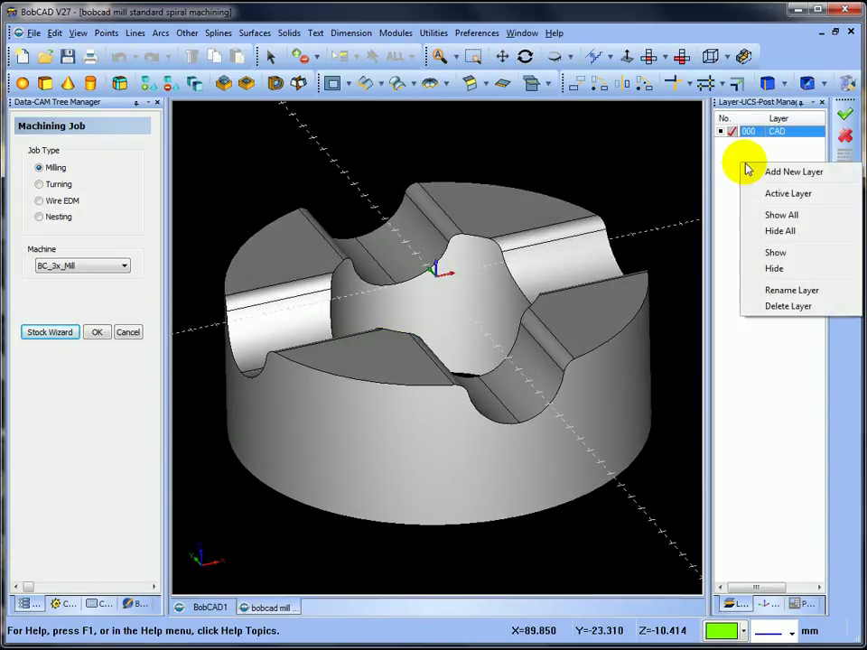
left_click(763, 174)
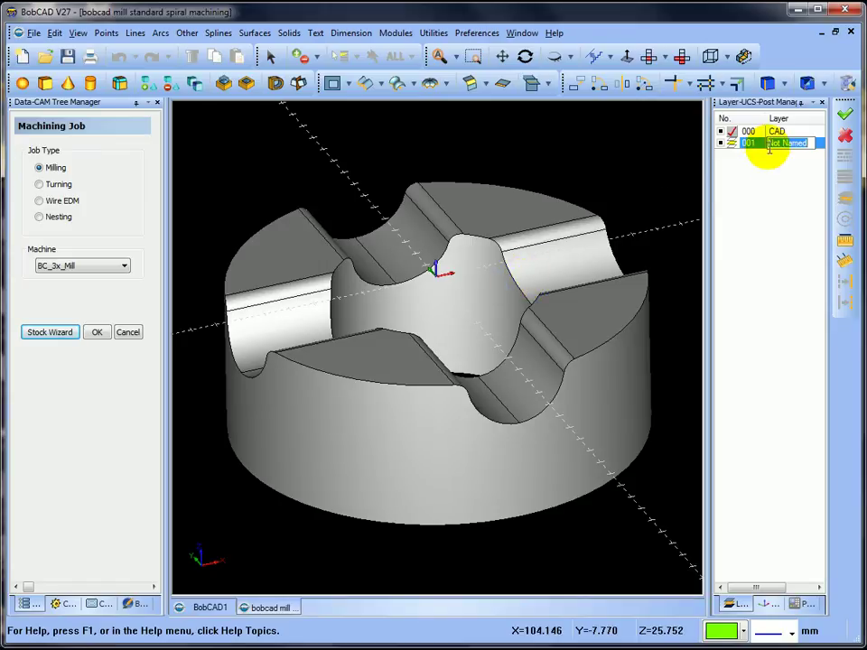
type("extrac")
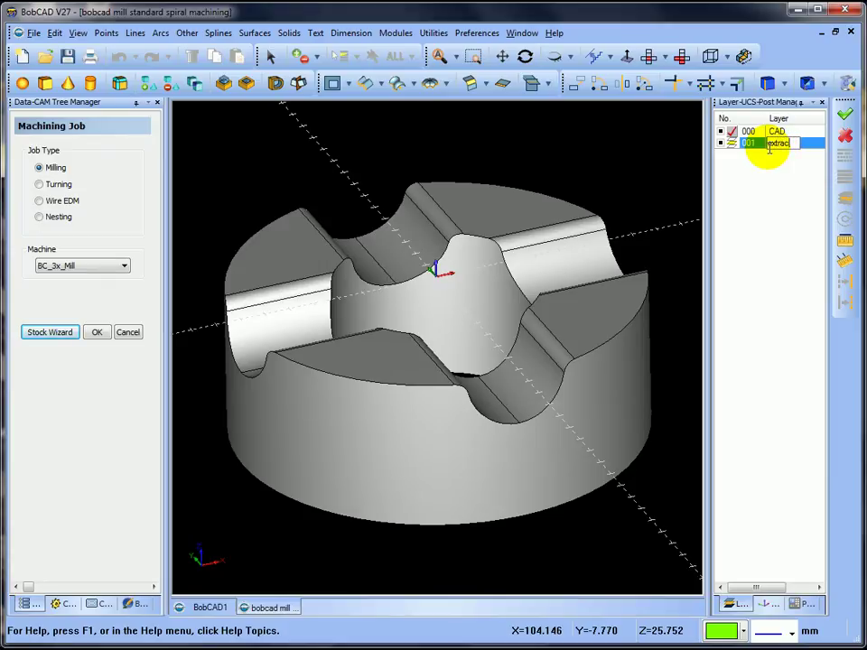
type("ted")
left_click(732, 143)
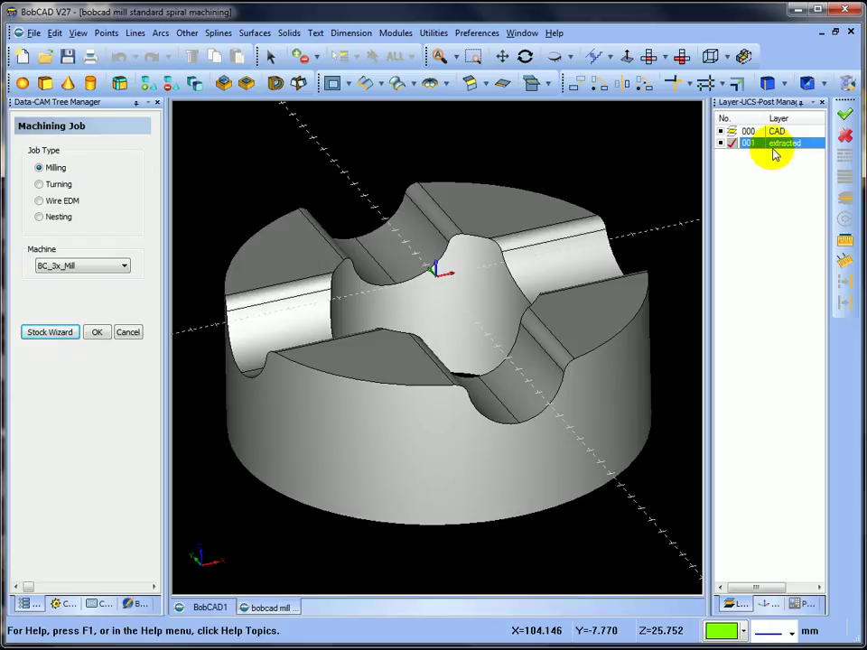
Step: Extract the outer and inner circular edges of the part's bottom face as single edges, projected to the Z plane at 0.000
middle_click_drag(445, 450, 545, 304)
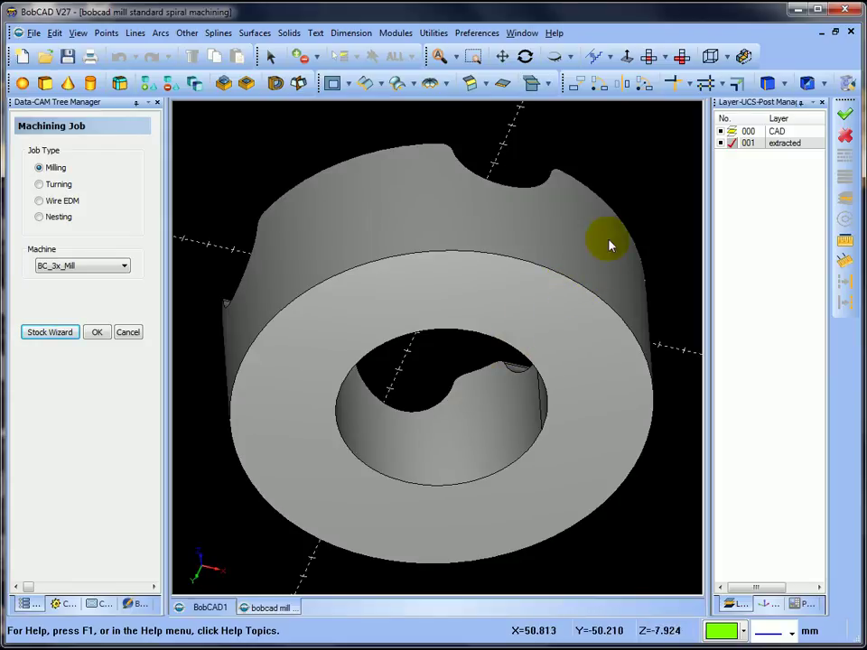
left_click(786, 86)
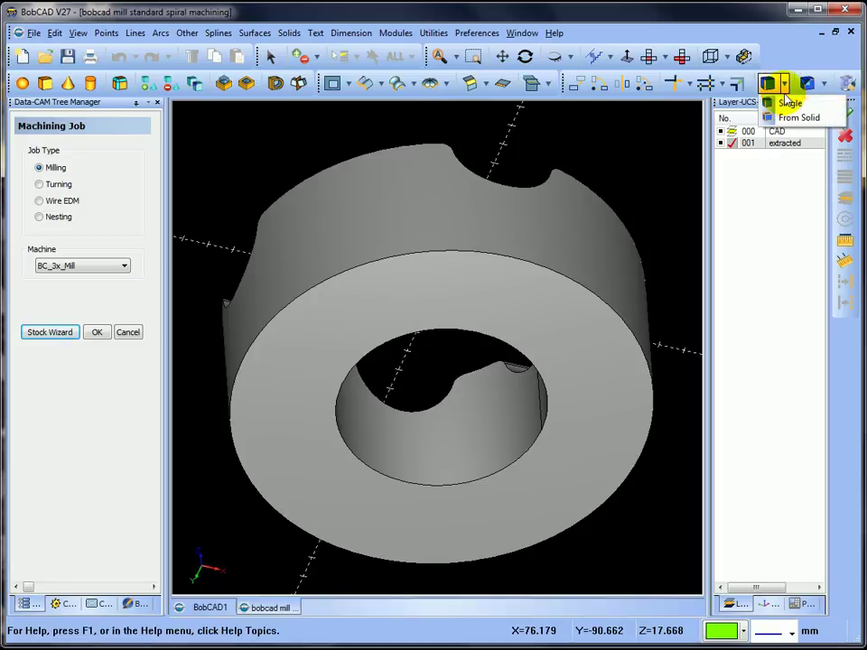
left_click(795, 102)
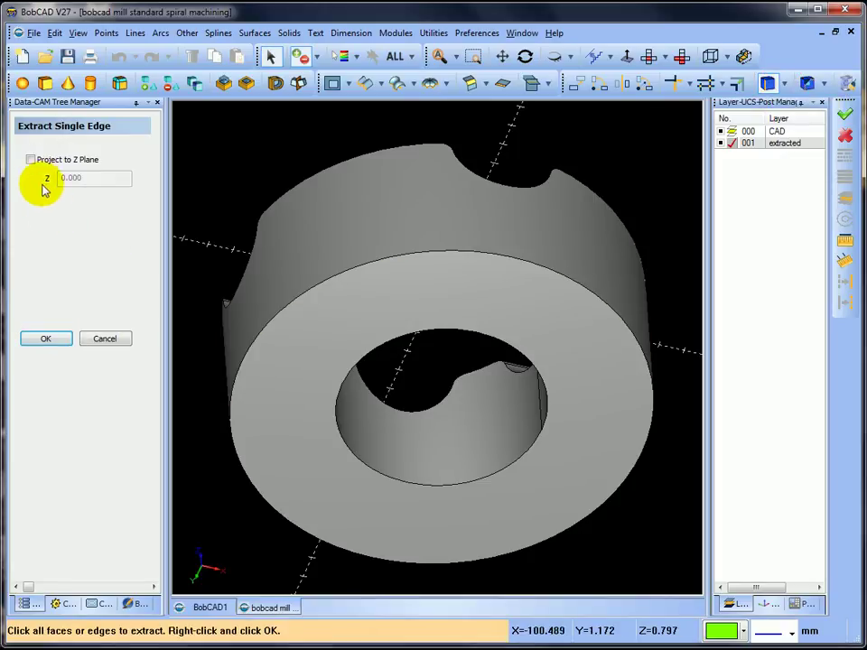
left_click(30, 160)
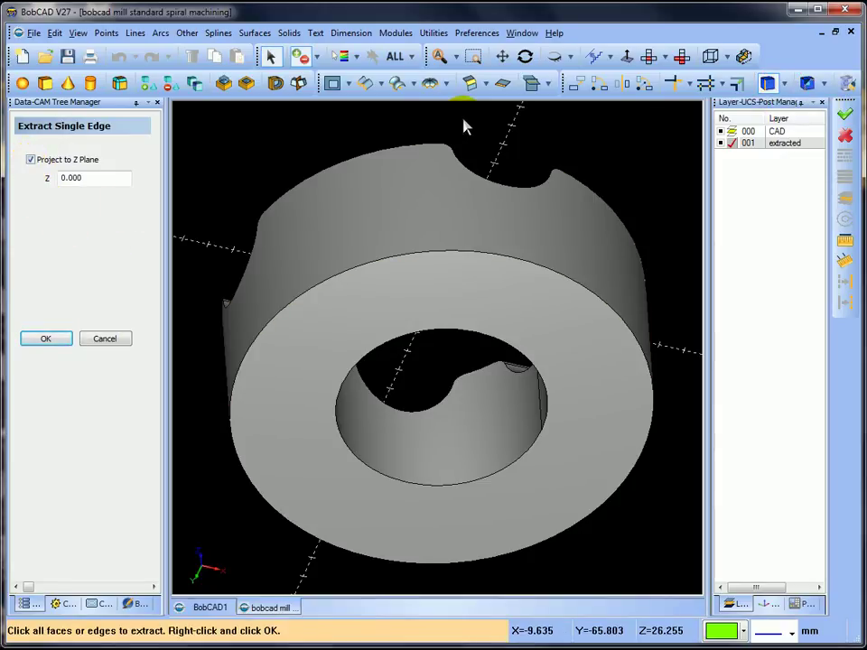
middle_click_drag(488, 154, 488, 227)
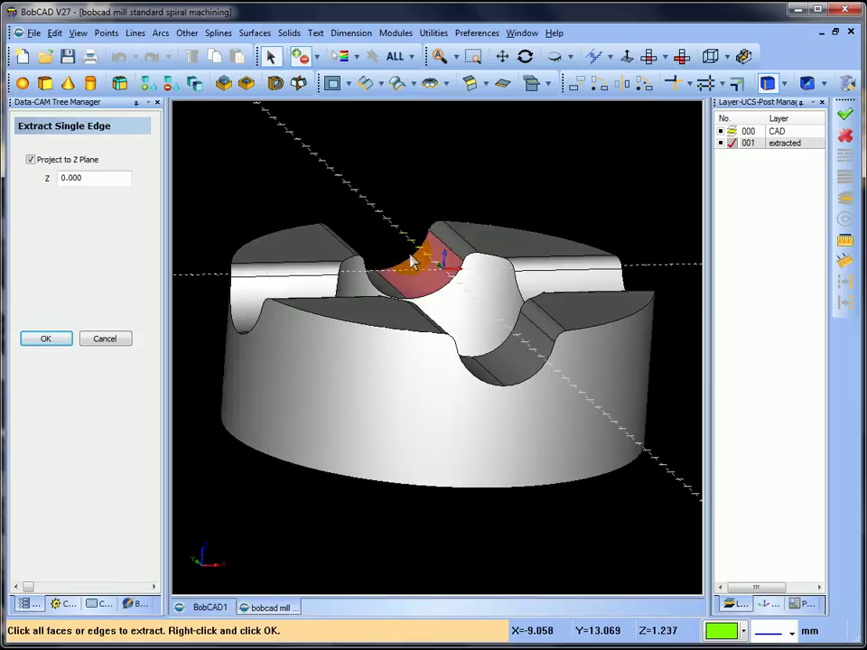
middle_click_drag(389, 277, 403, 178)
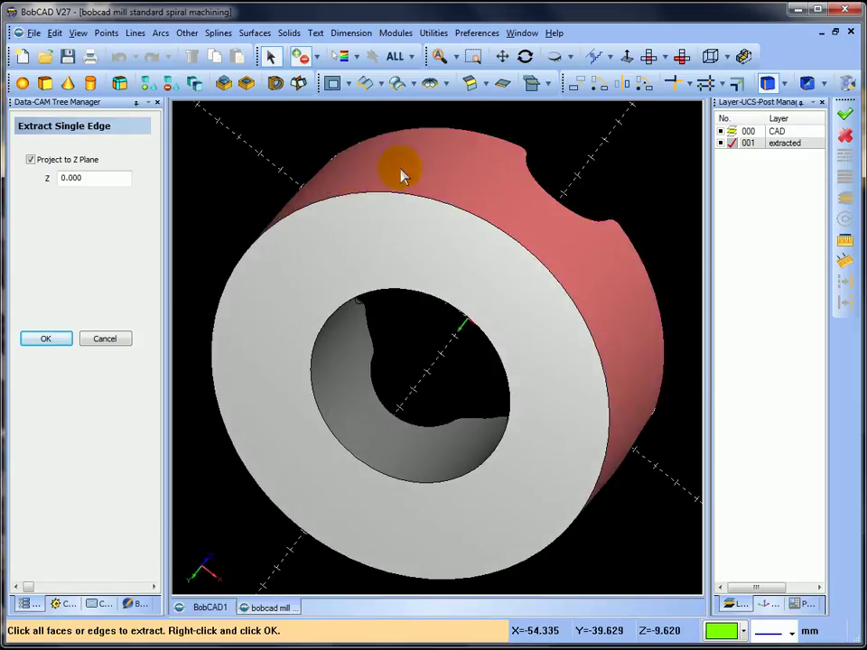
left_click(212, 325)
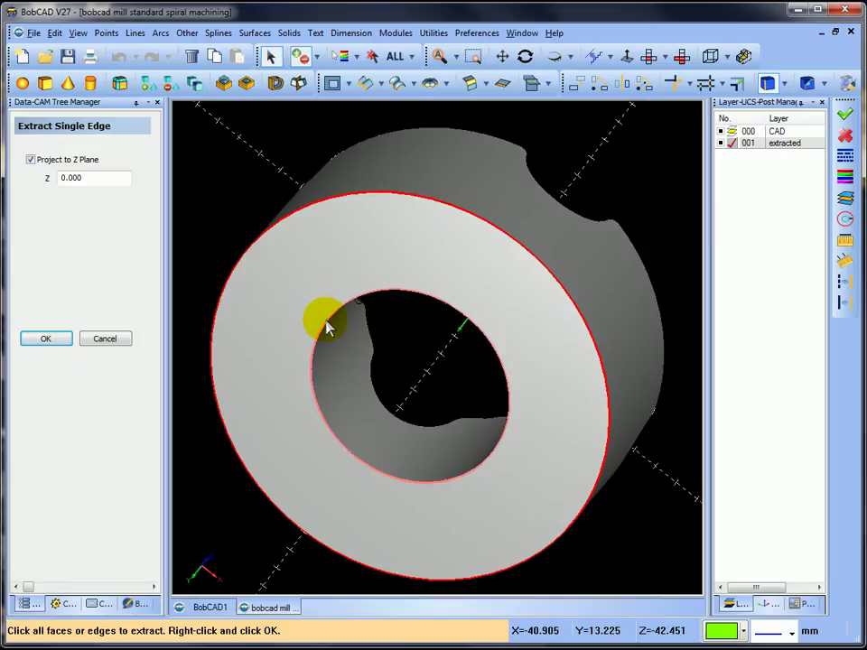
left_click(327, 327)
right_click(240, 173)
left_click(261, 180)
middle_click_drag(269, 190, 344, 303)
left_click(105, 338)
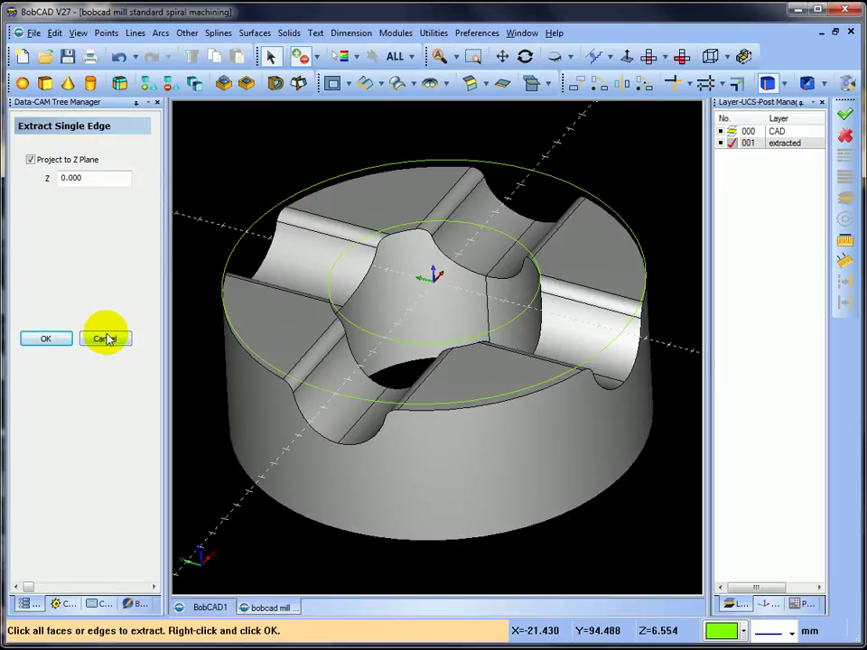
Step: Add radius dimensions to the extracted outer and inner circles, placing both outside the part
middle_click_drag(345, 298, 432, 304)
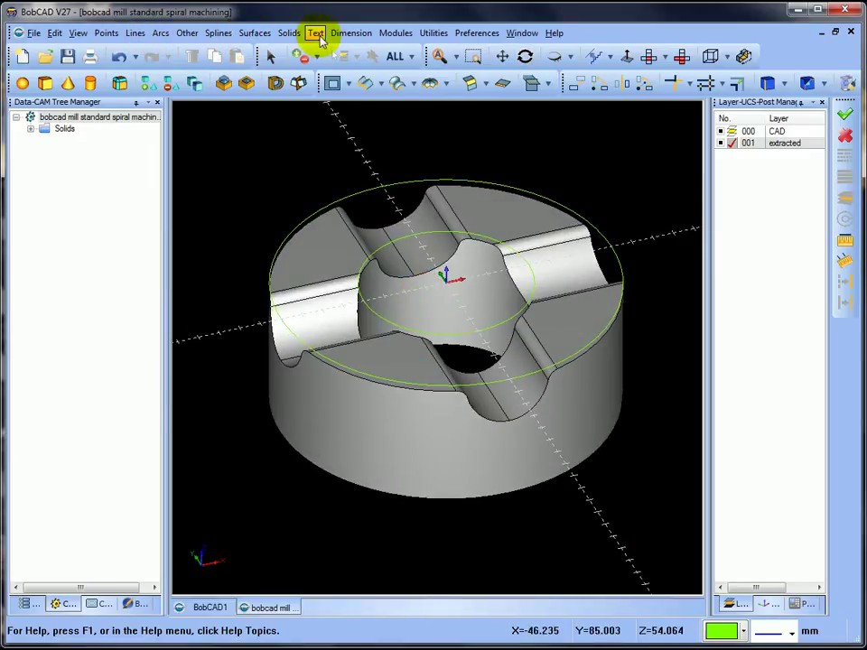
left_click(339, 36)
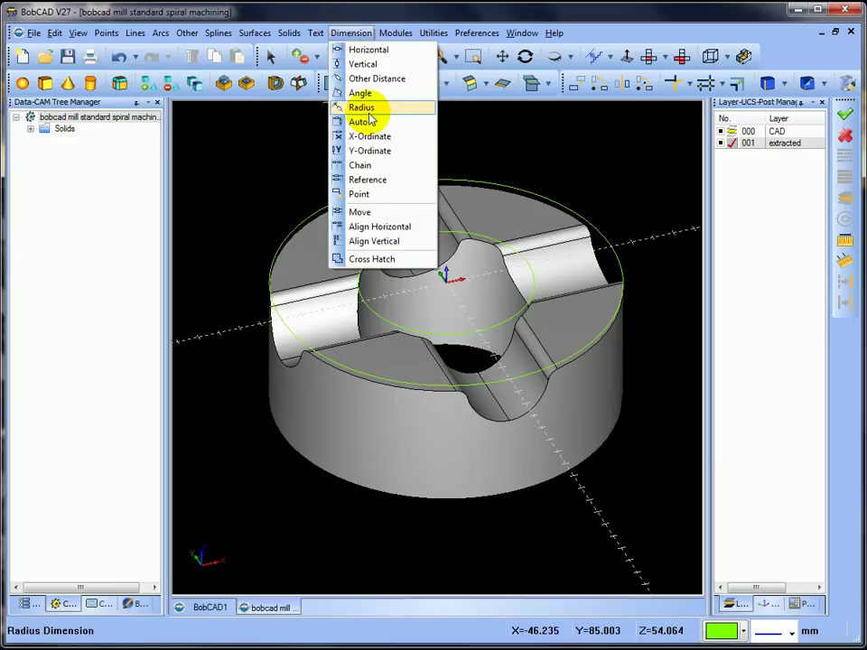
left_click(365, 107)
left_click(476, 184)
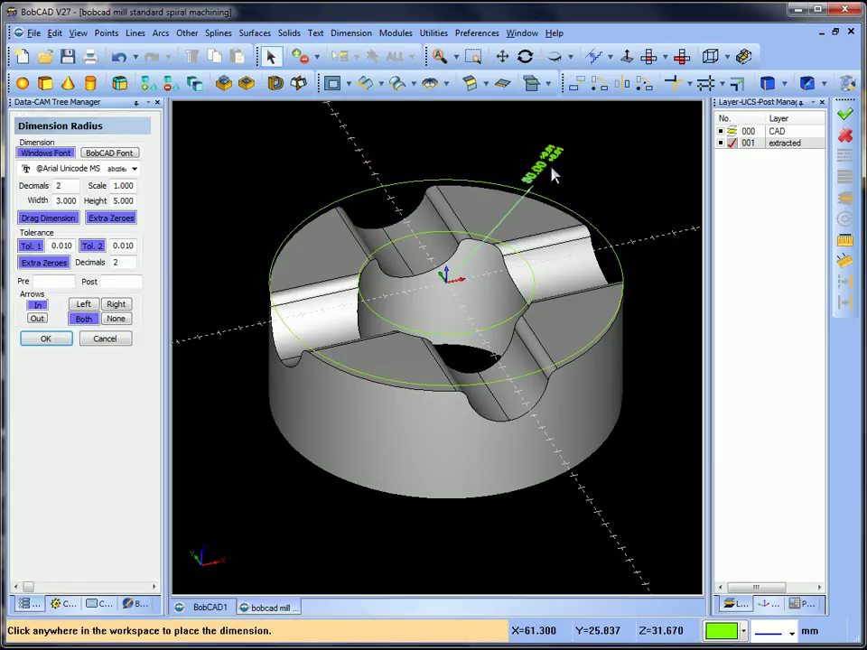
left_click(571, 172)
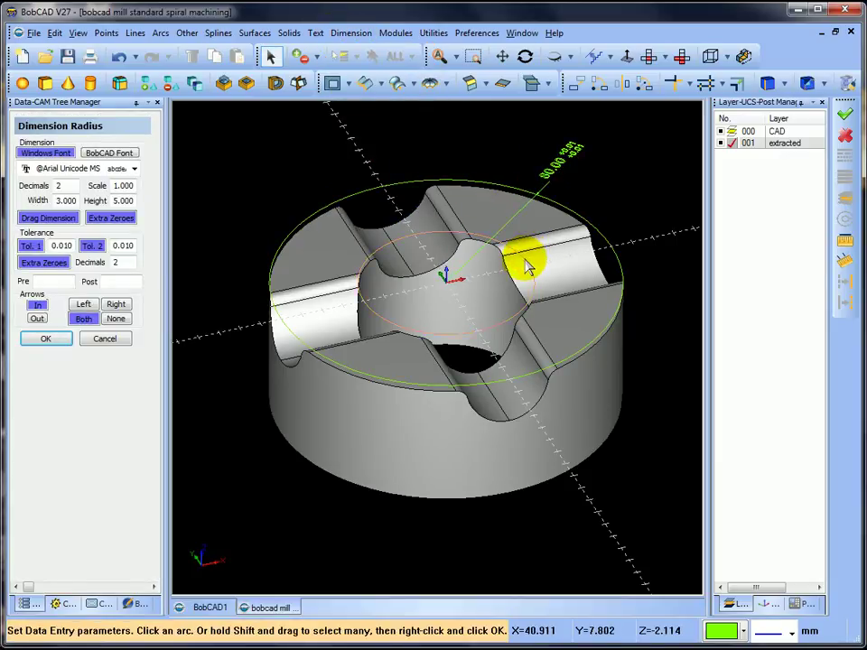
left_click(525, 260)
left_click(623, 202)
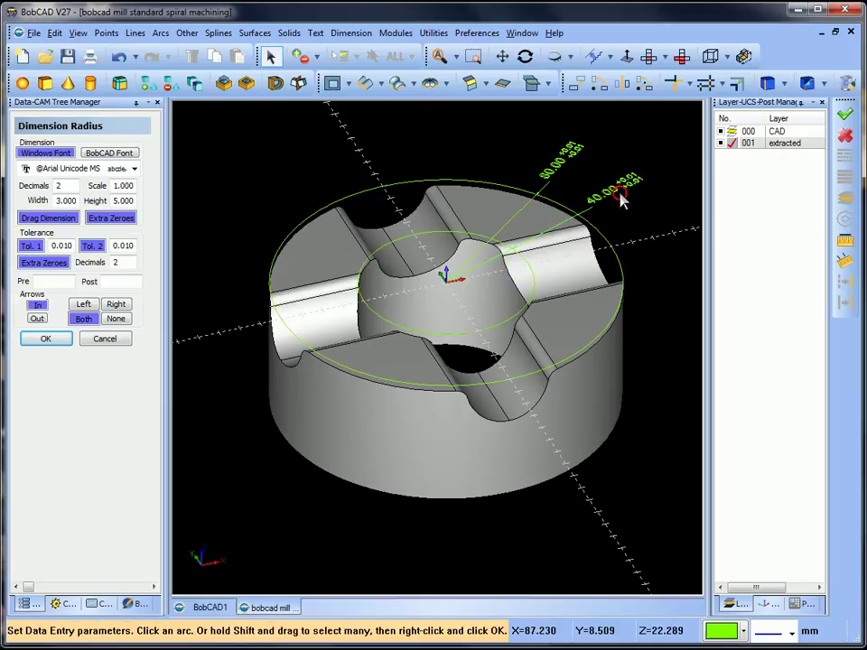
middle_click_drag(561, 265, 580, 269)
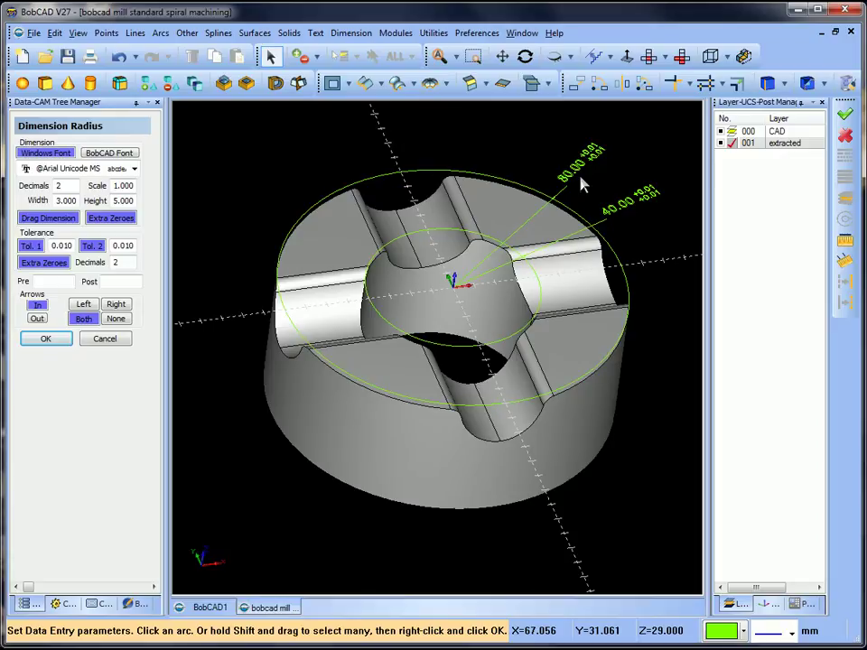
left_click(567, 221)
left_click(537, 259)
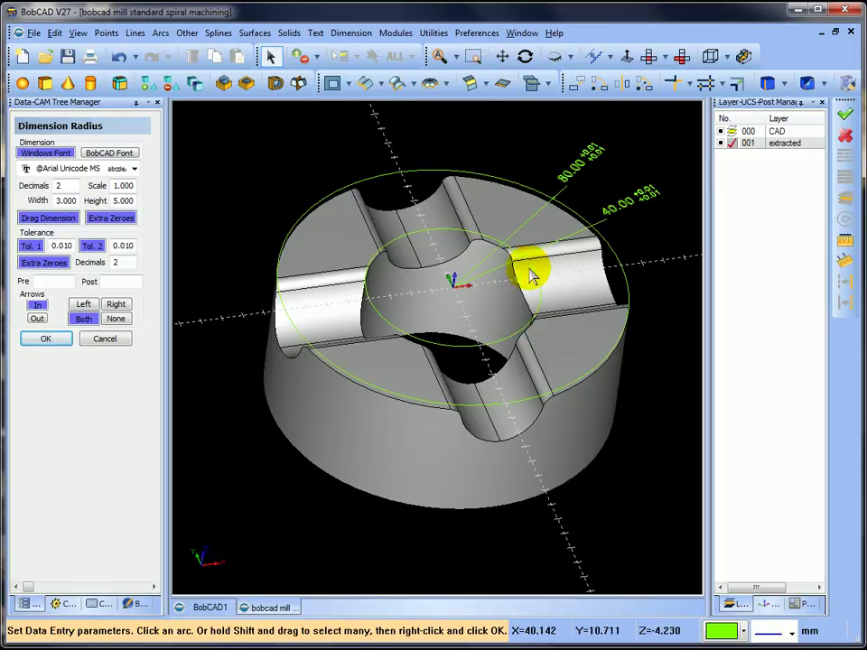
left_click(455, 331)
left_click(432, 283)
left_click(300, 252)
left_click(497, 206)
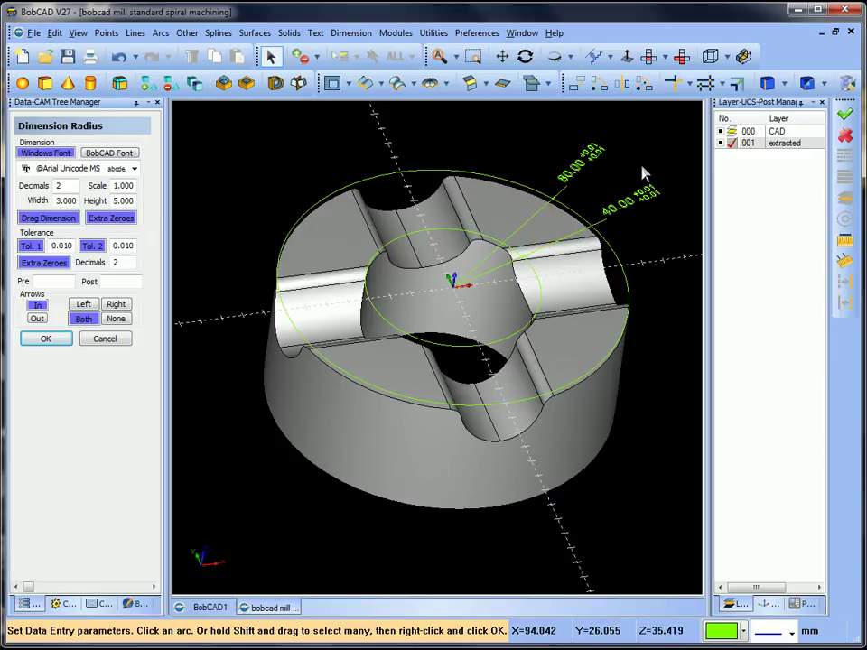
middle_click_drag(652, 172, 641, 219)
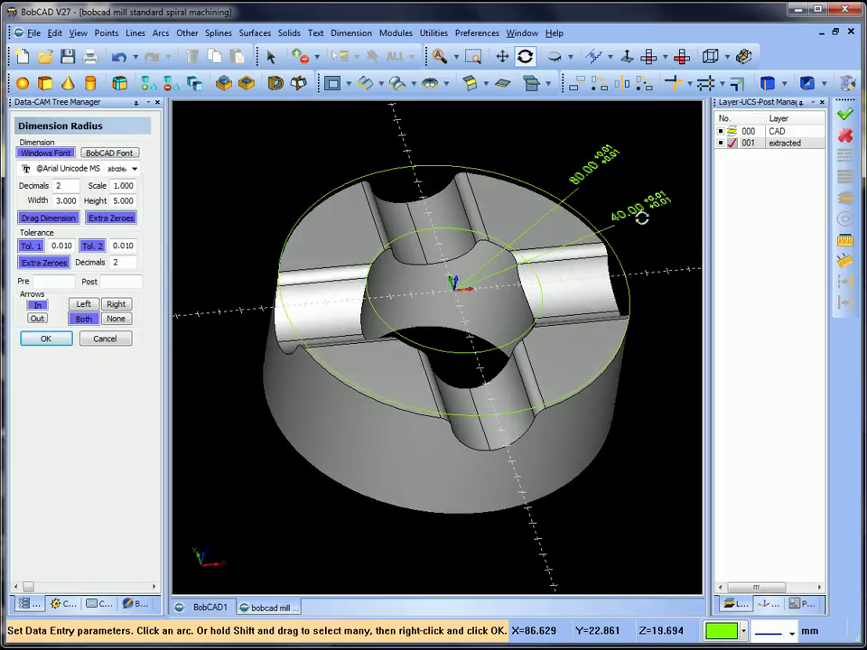
Step: Make the CAD layer active, hide the extracted layer, and close the radius dimension command
left_click(730, 132)
left_click(720, 144)
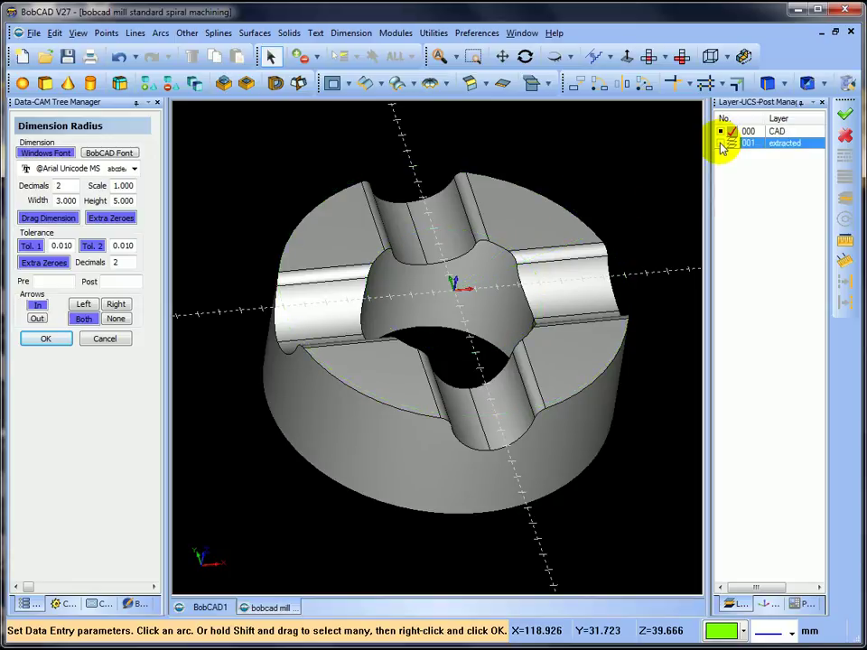
left_click(721, 145)
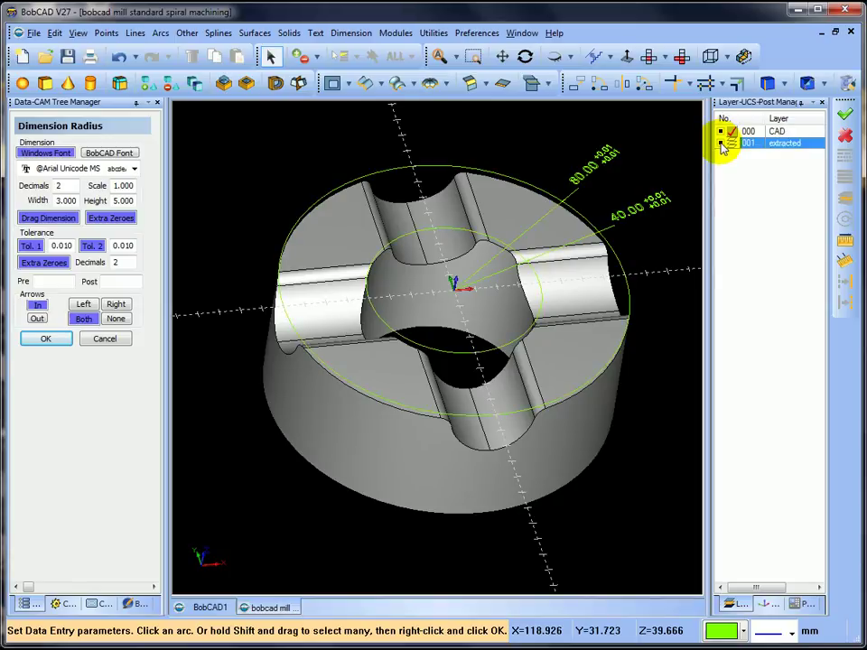
left_click(722, 145)
left_click(721, 145)
left_click(722, 145)
middle_click_drag(572, 225, 550, 228)
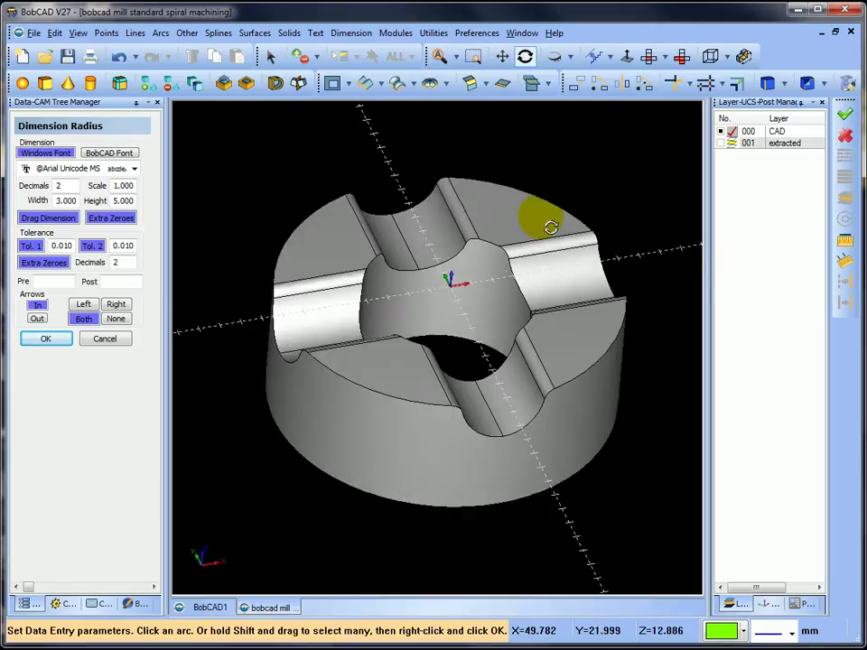
left_click(105, 339)
Step: Start a new milling job on the BC_3x_Mill machine and open the Stock Wizard
middle_click_drag(294, 328, 382, 269)
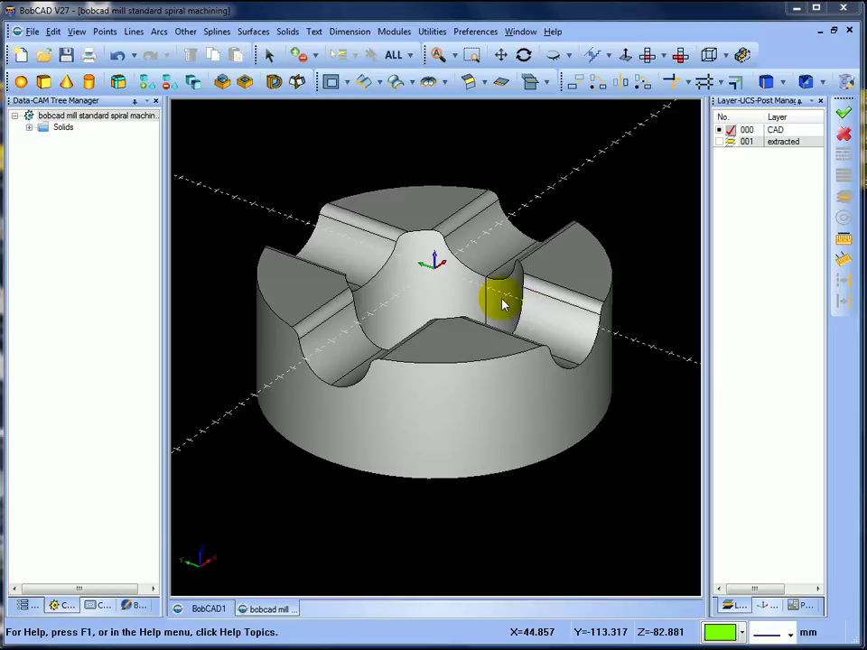
left_click(96, 605)
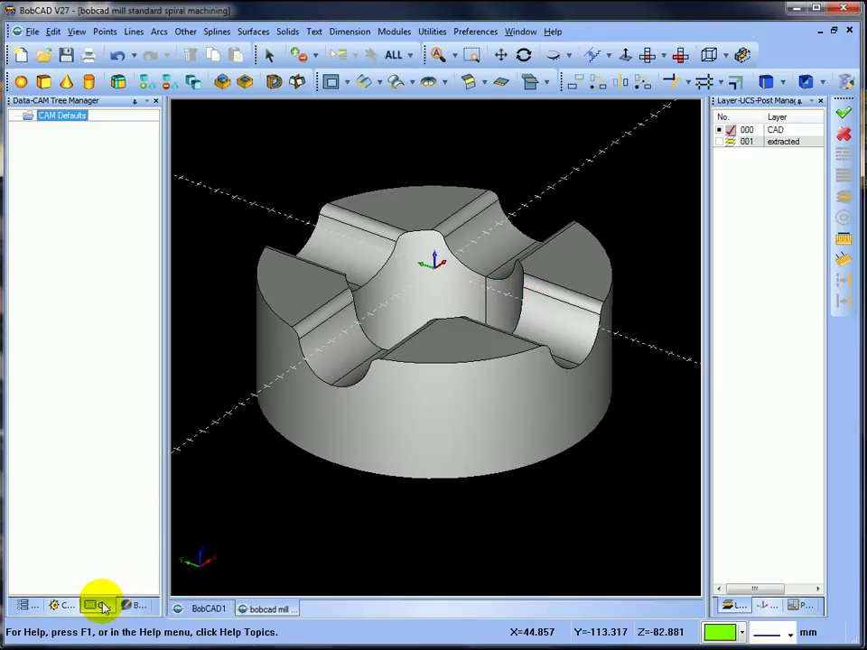
right_click(52, 117)
left_click(83, 124)
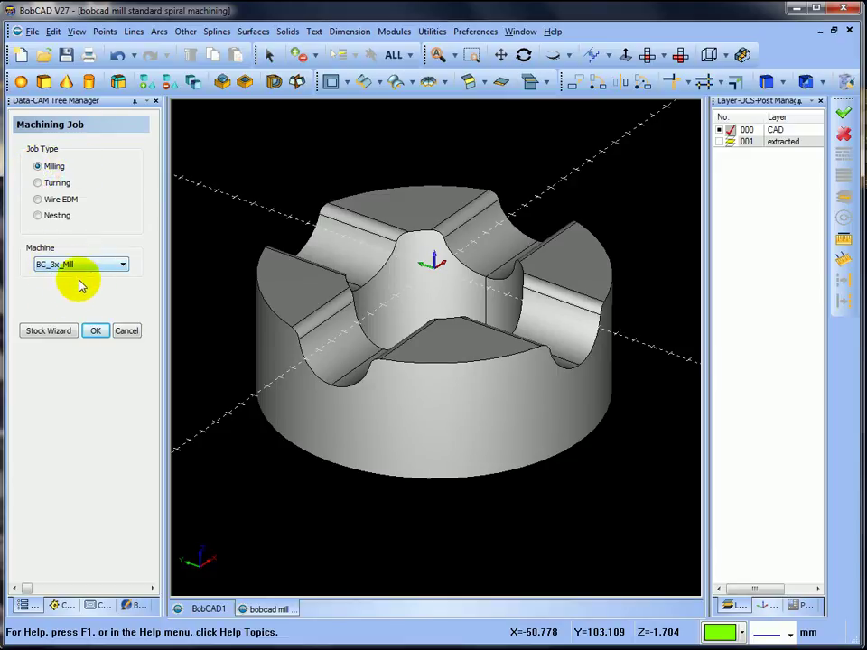
left_click(49, 331)
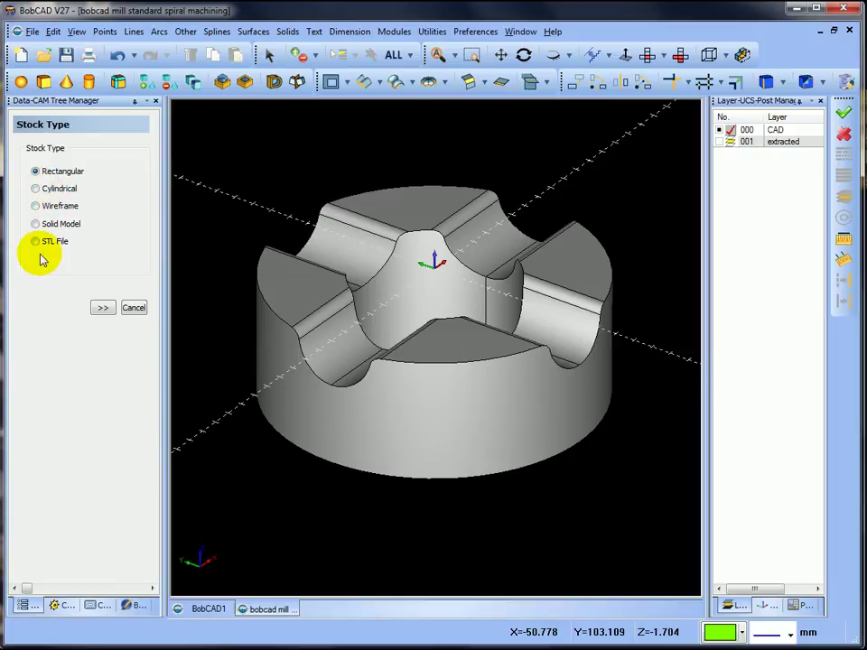
Step: Try a cylindrical stock sized automatically from the workspace bounding box along the Z axis
left_click(35, 190)
left_click(107, 309)
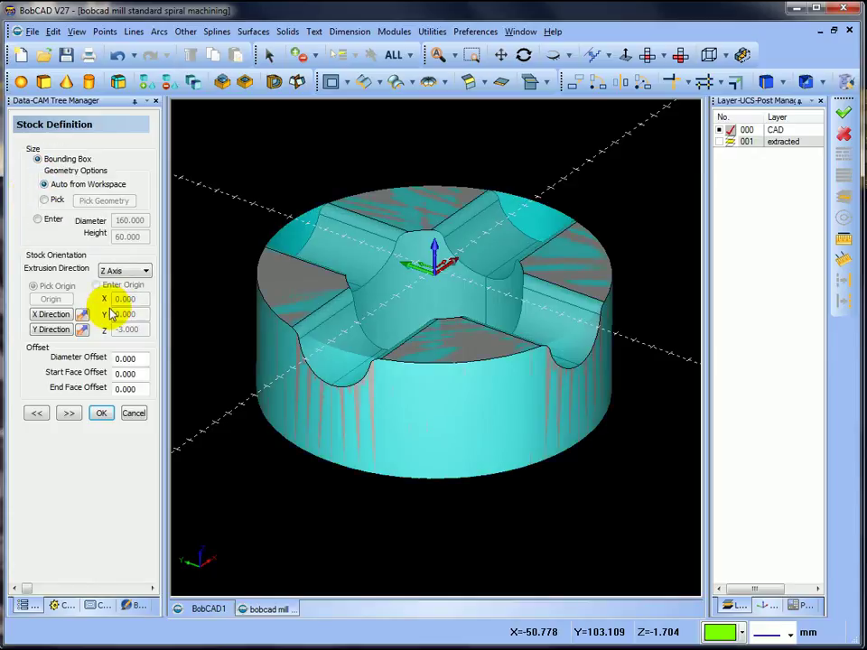
middle_click_drag(449, 303, 438, 344)
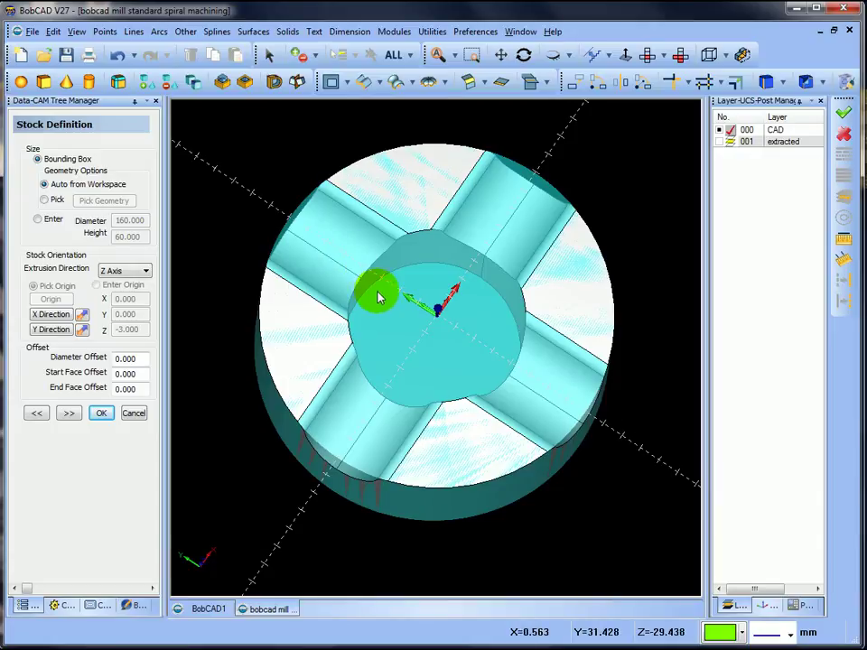
middle_click_drag(430, 354, 430, 289)
Step: Change the stock type to Wireframe and set the stock height to 63 mm
left_click(36, 413)
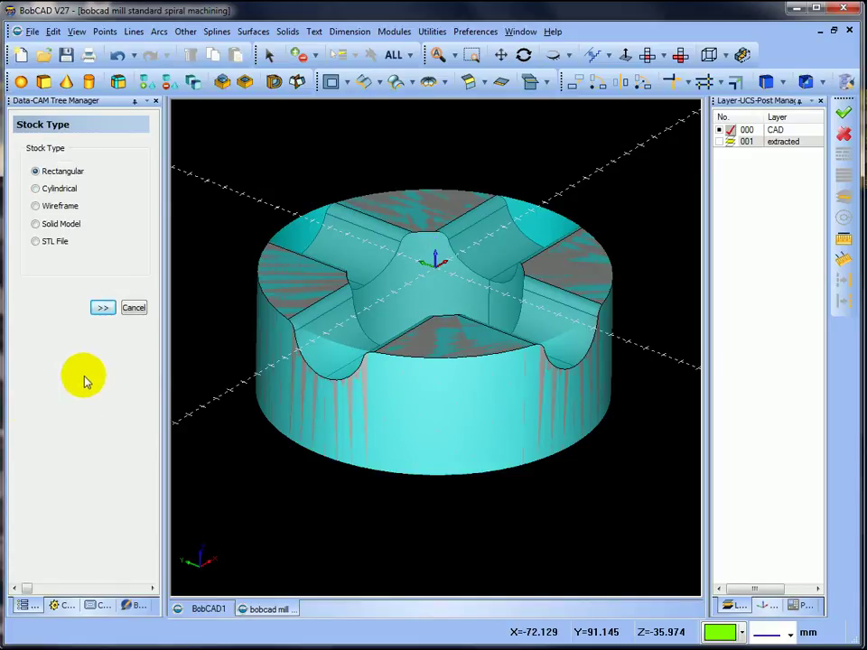
left_click(35, 207)
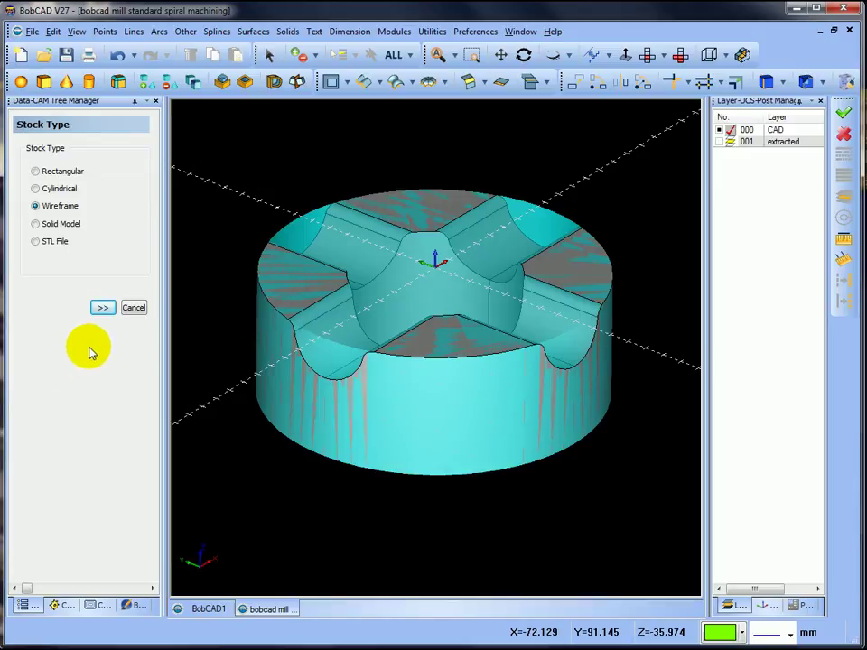
left_click(101, 309)
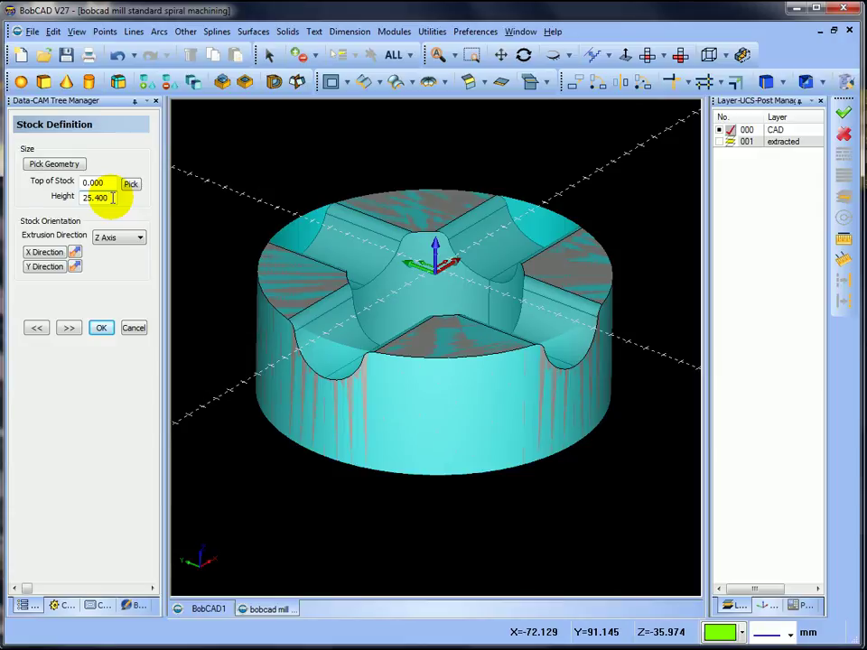
left_click_drag(113, 197, 70, 193)
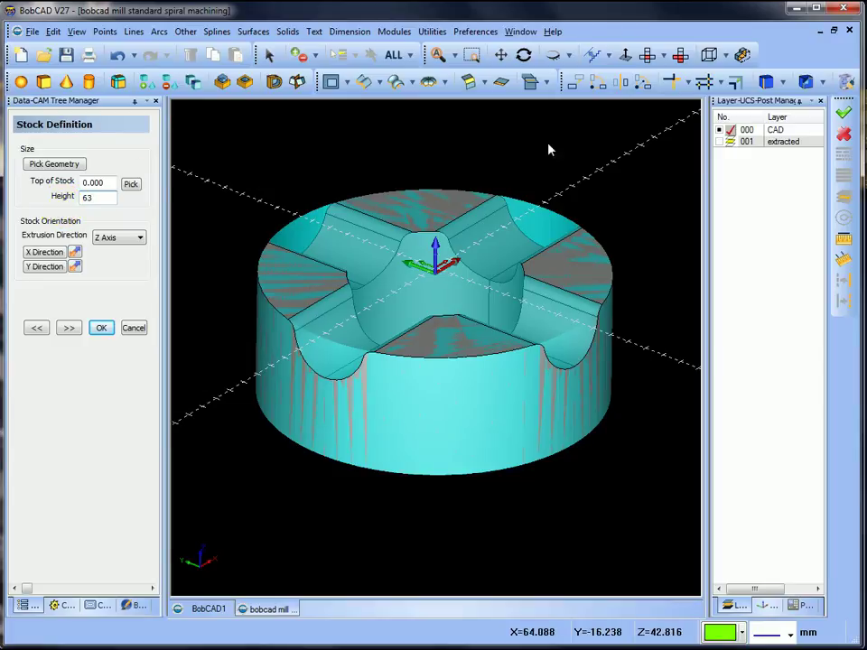
Step: Show the extracted layer and use its outer and inner circles as the wireframe stock geometry
left_click(719, 143)
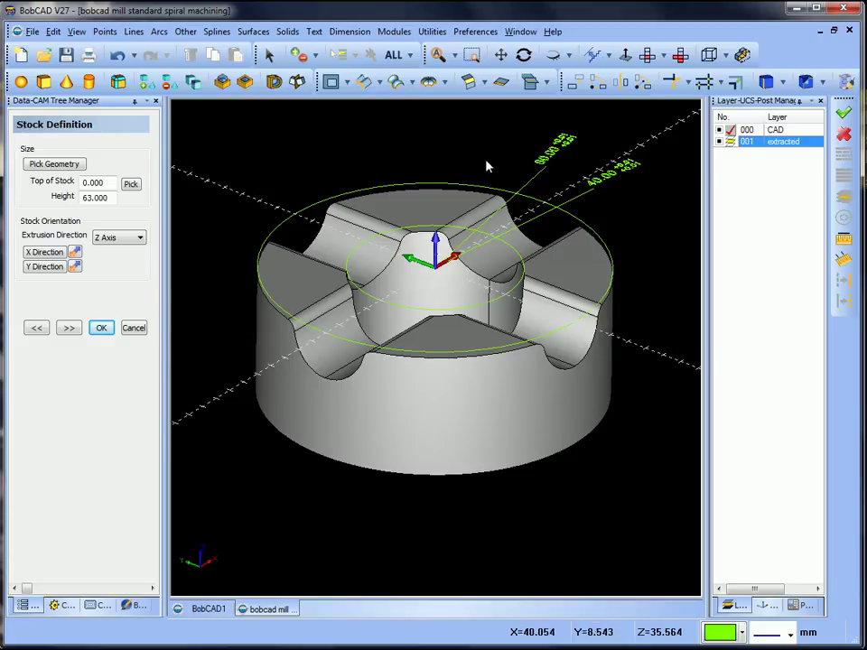
left_click(63, 164)
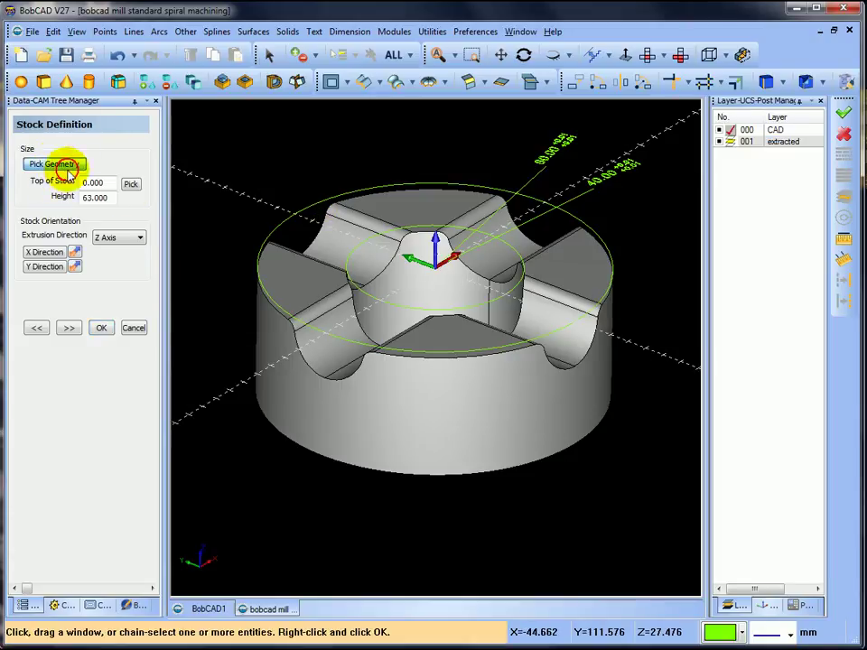
left_click(305, 208)
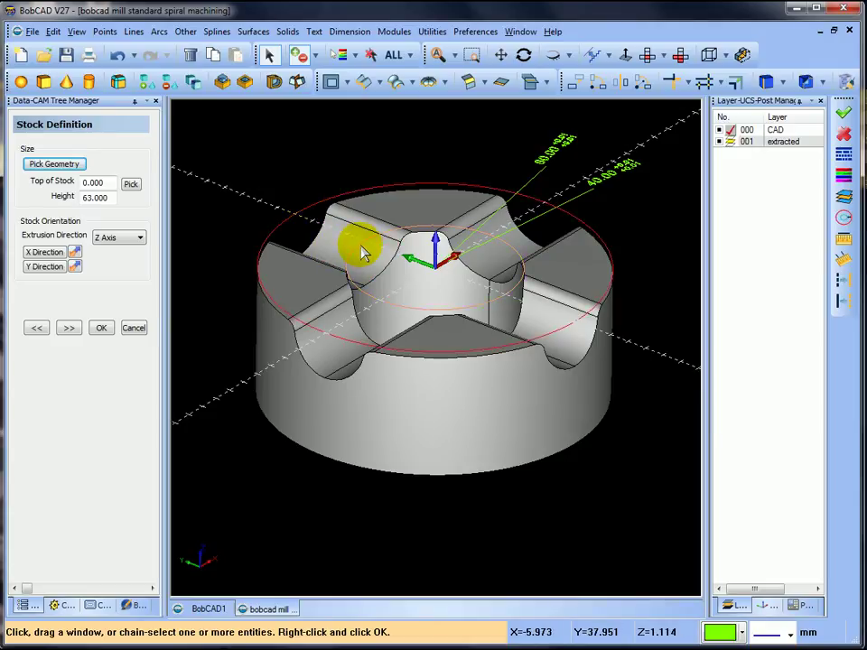
right_click(242, 136)
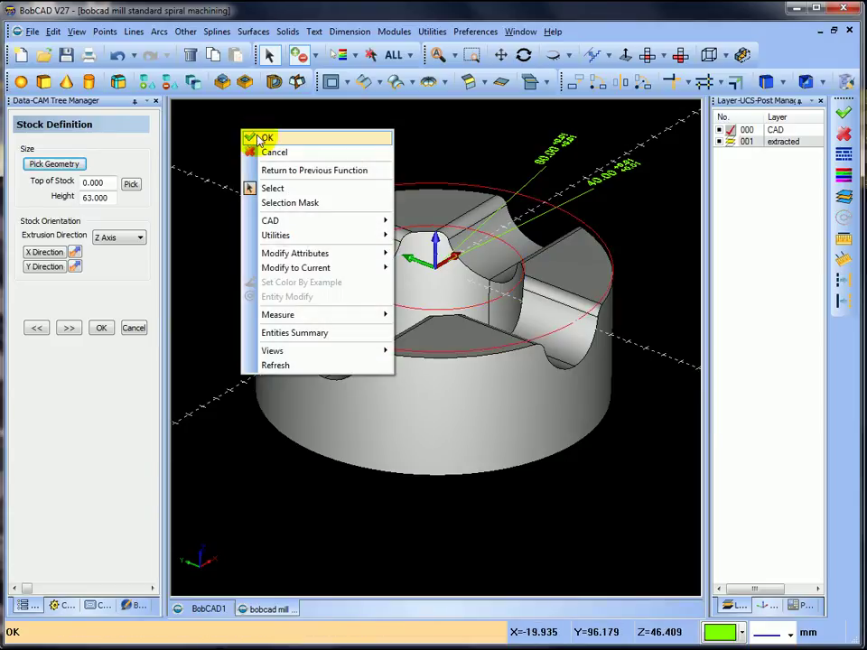
left_click(265, 138)
mouse_move(276, 315)
middle_mouse_down()
mouse_move(287, 326)
mouse_move(318, 270)
mouse_move(287, 341)
mouse_move(411, 289)
mouse_move(415, 341)
mouse_move(414, 287)
middle_mouse_up()
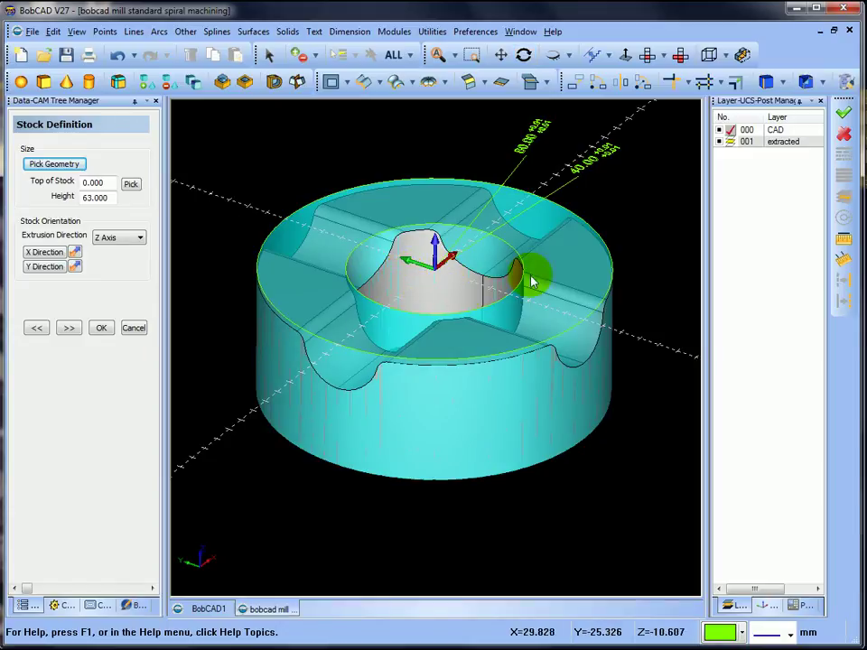
middle_click_drag(422, 251, 503, 349)
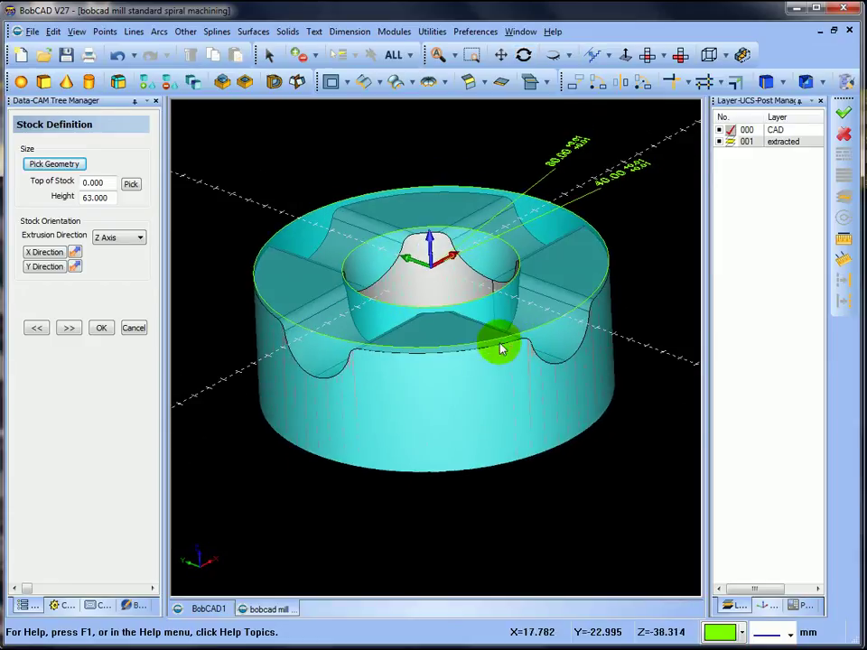
Step: Accept the default machine setup to finish the stock wizard, and hide the extracted layer
left_click(68, 328)
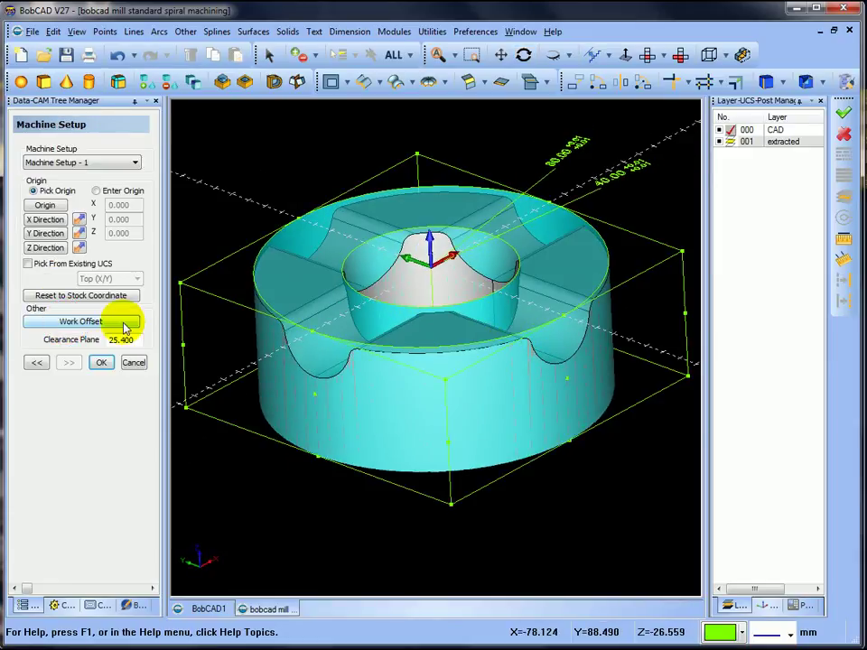
left_click(100, 363)
mouse_move(290, 363)
middle_mouse_down()
mouse_move(304, 380)
mouse_move(295, 356)
middle_mouse_up()
middle_click_drag(422, 334, 524, 346)
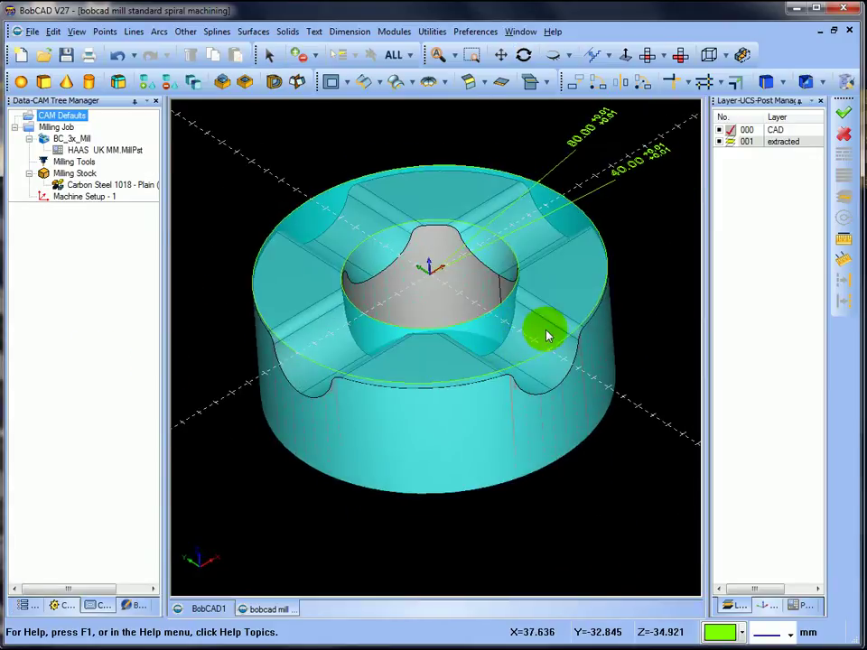
left_click(718, 151)
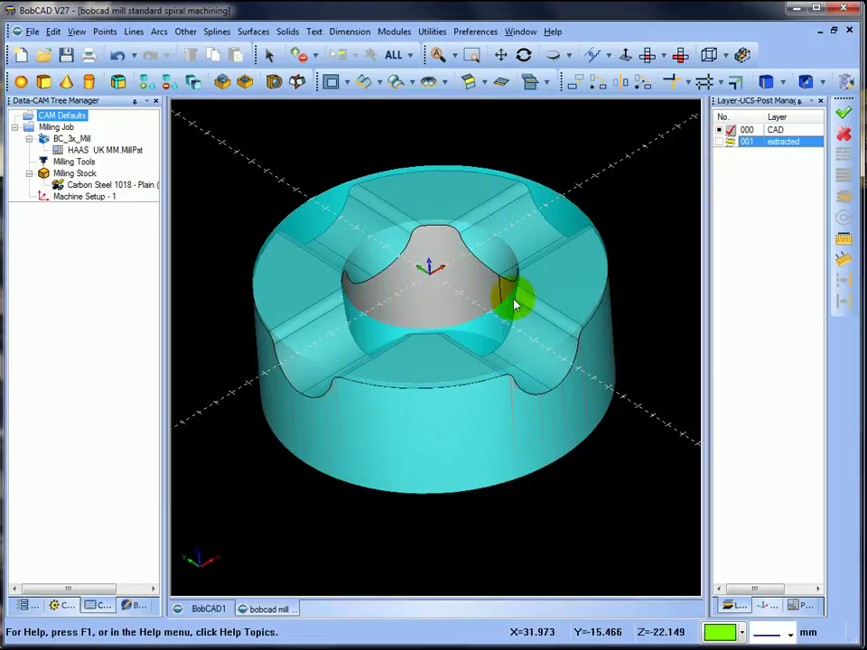
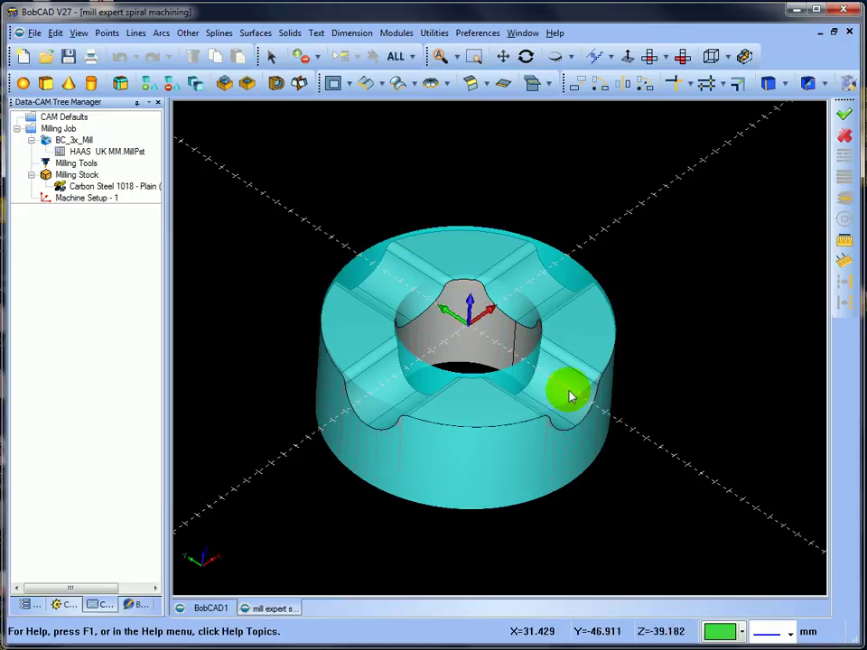
Step: Add a Mill 3 Axis feature to Machine Setup - 1 and select the whole part as its geometry
middle_click_drag(596, 383, 600, 385)
right_click(99, 200)
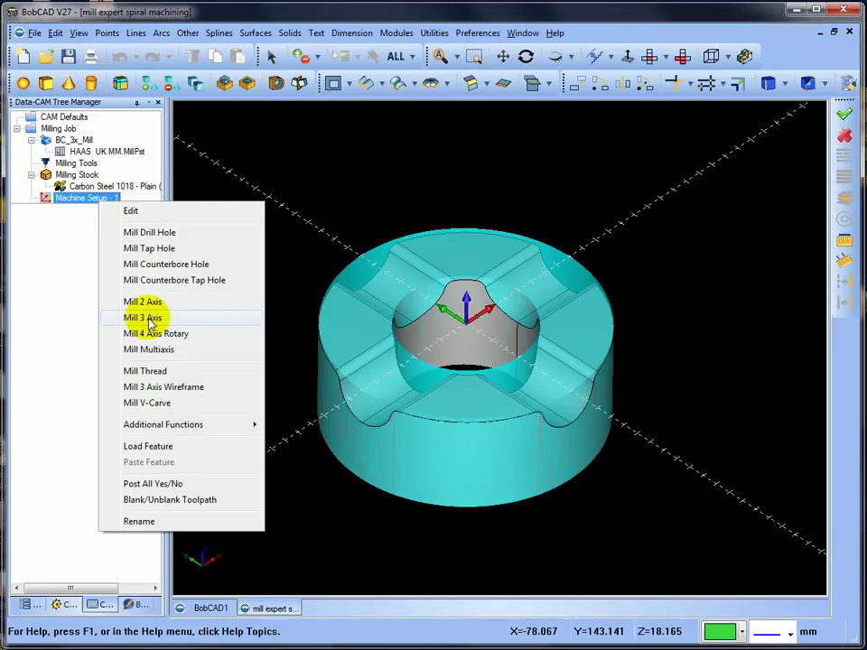
left_click(144, 318)
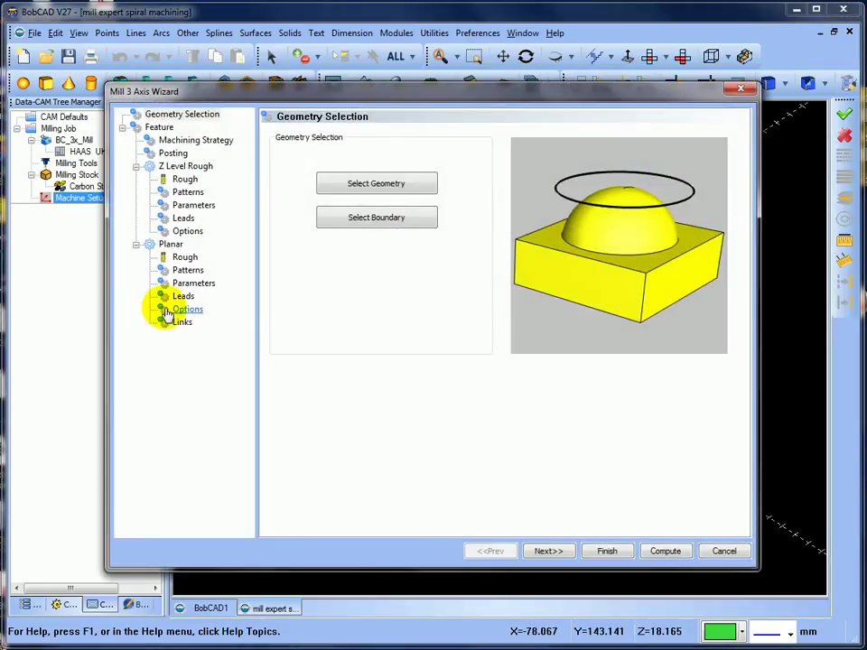
left_click(387, 186)
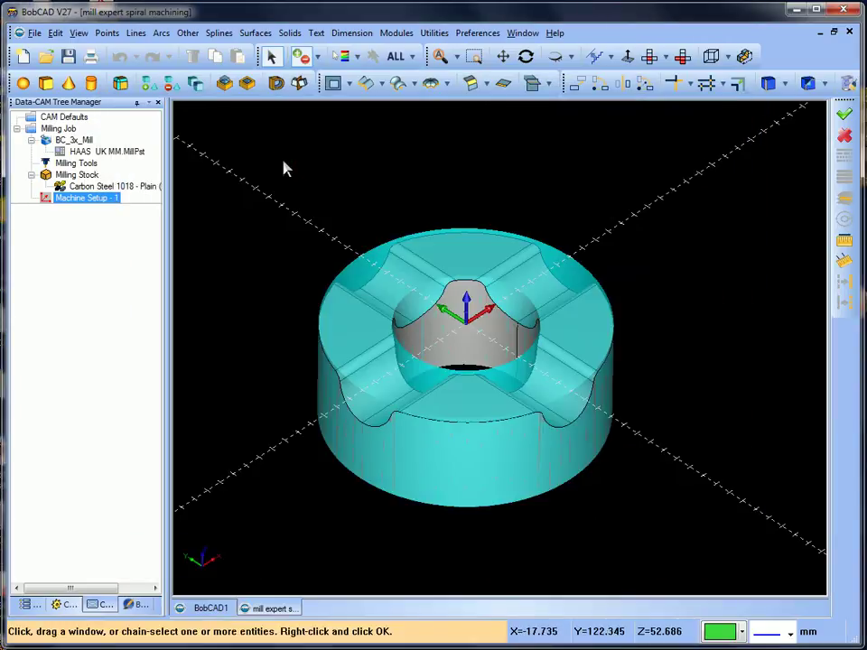
left_click(598, 424)
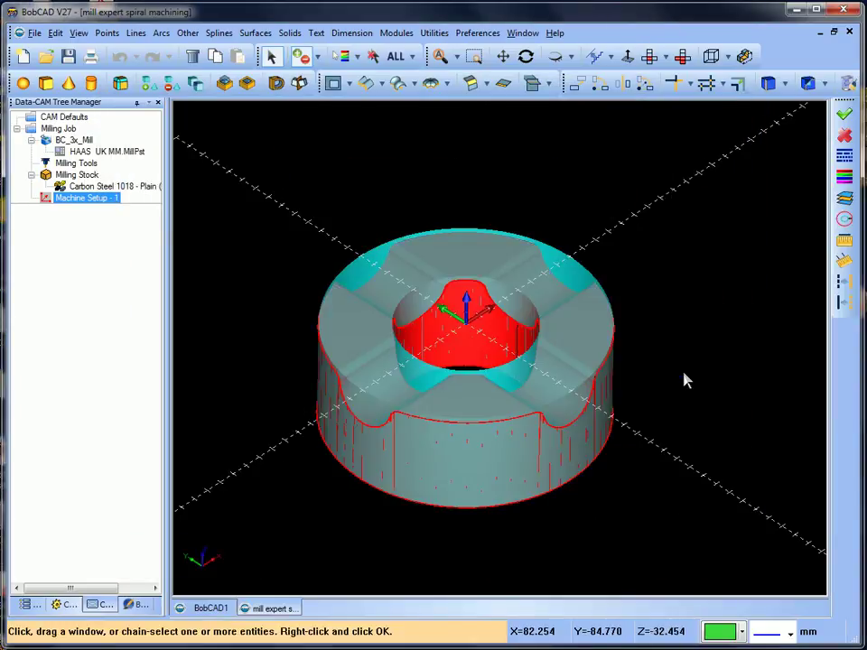
right_click(685, 377)
left_click(706, 381)
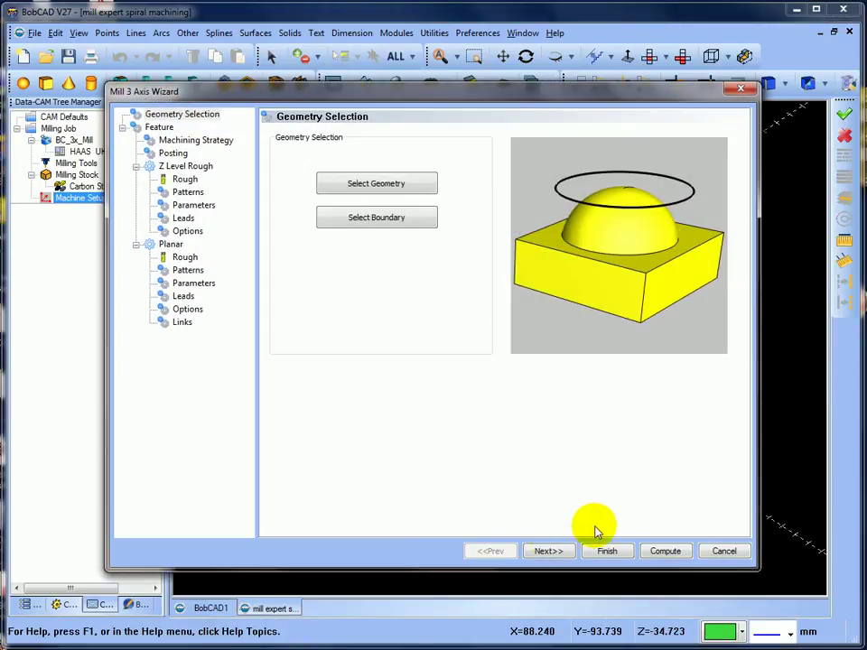
Step: Set the feature's rapid plane to 10 mm and its feed plane to 2 mm
left_click(549, 551)
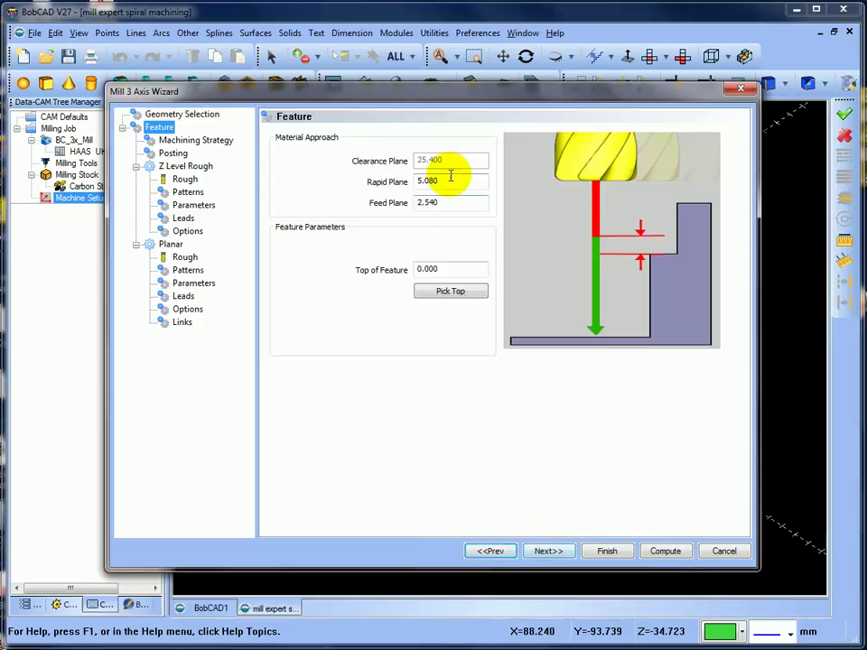
left_click_drag(449, 180, 396, 187)
type("10")
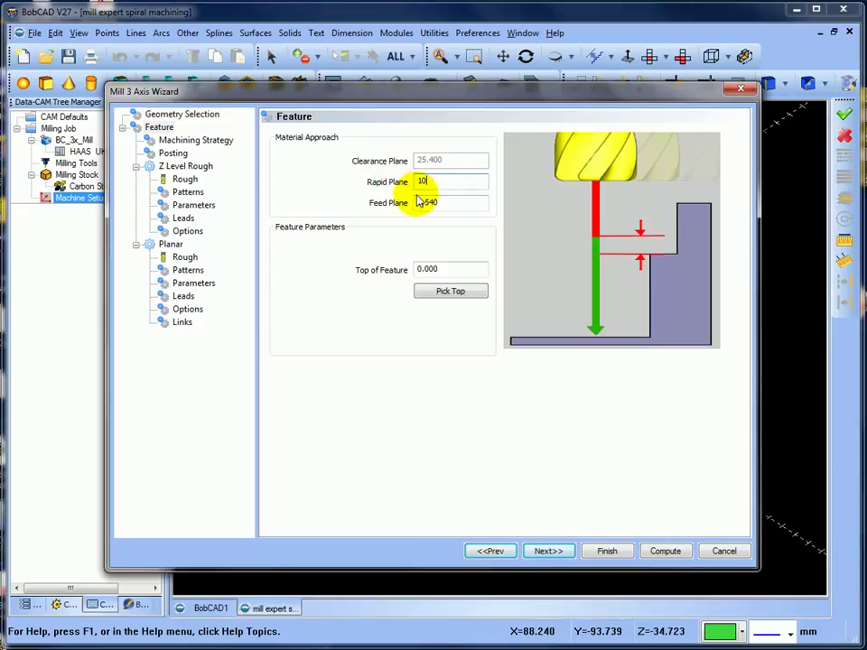
left_click_drag(451, 203, 411, 210)
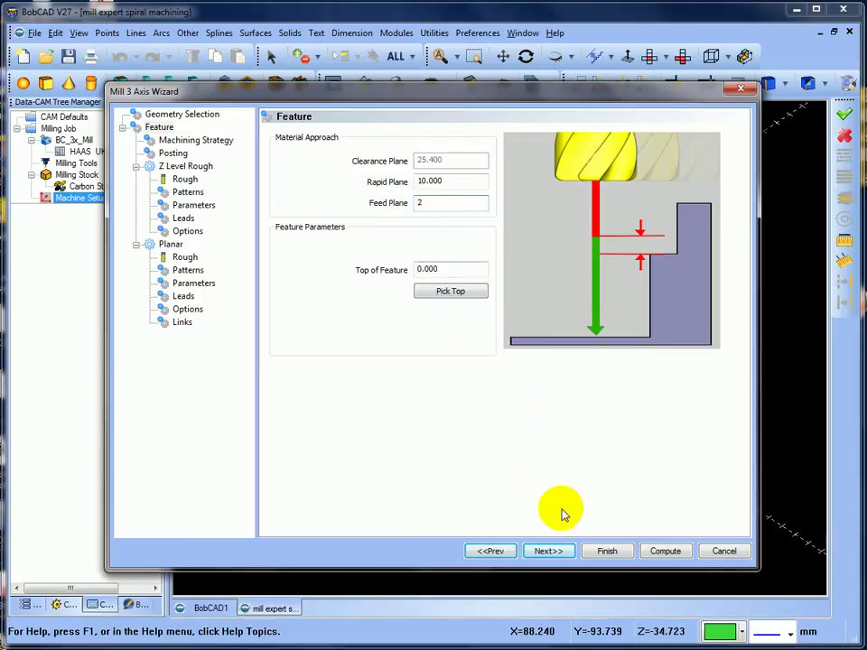
Step: Choose the Advanced Rough machining strategy and enable Arc Fit in the posting parameters
left_click(551, 550)
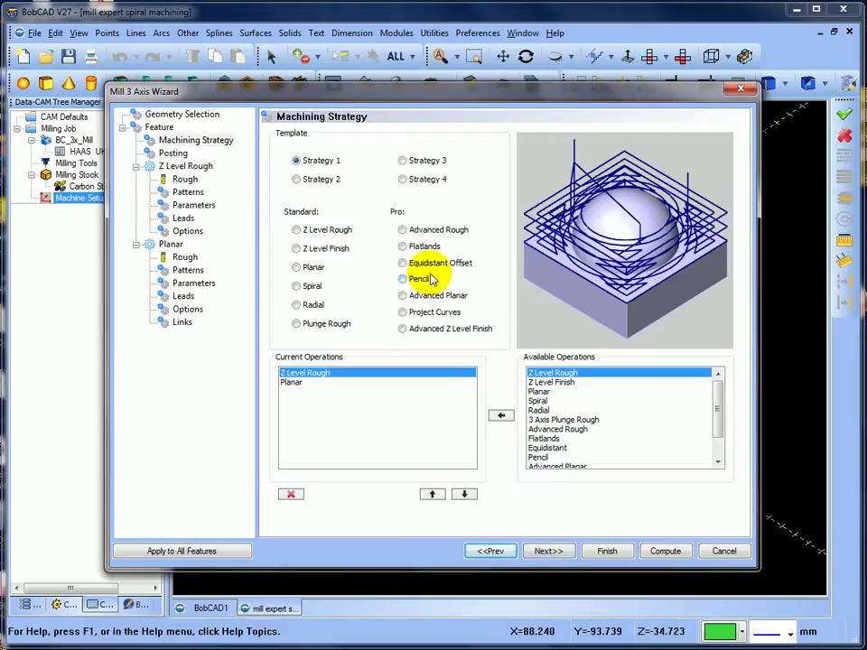
left_click(403, 231)
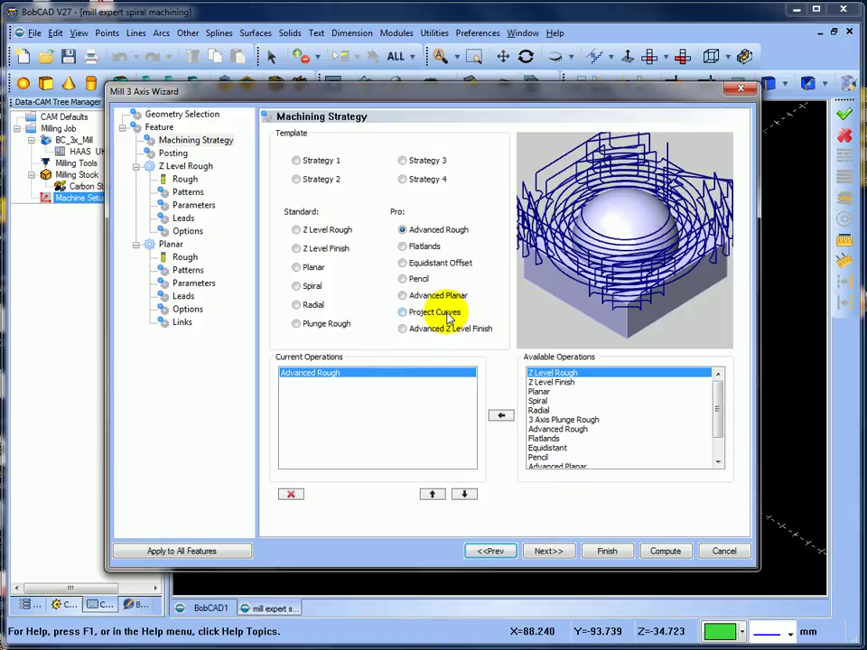
left_click(551, 551)
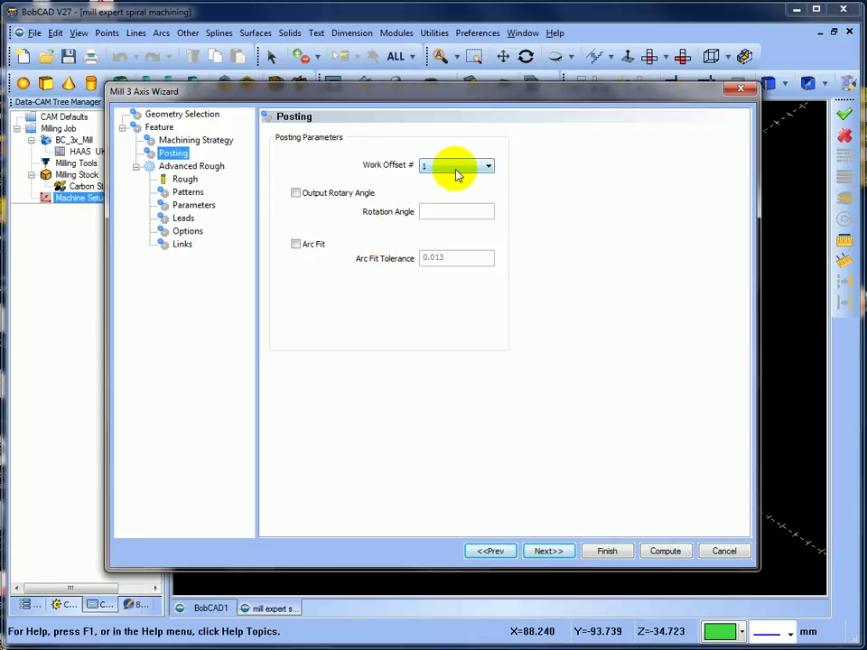
left_click(295, 244)
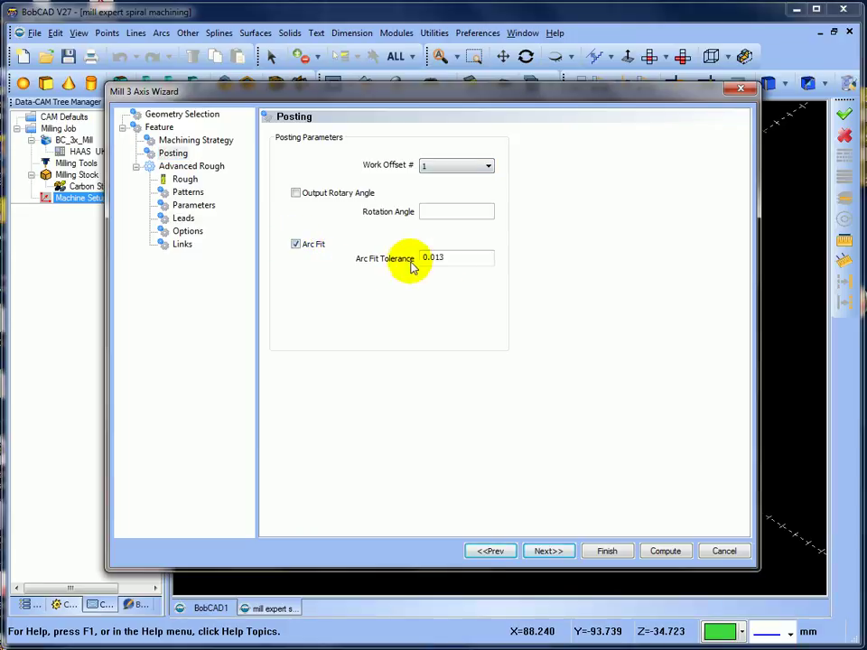
Step: Define the roughing tool with a 20 mm diameter and a corner radius of 0
left_click(544, 551)
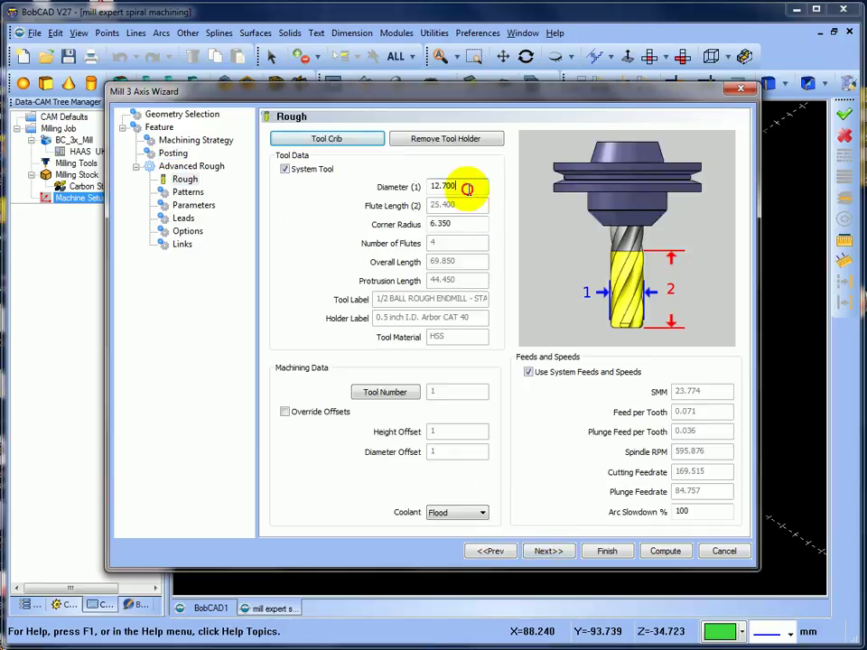
type("20")
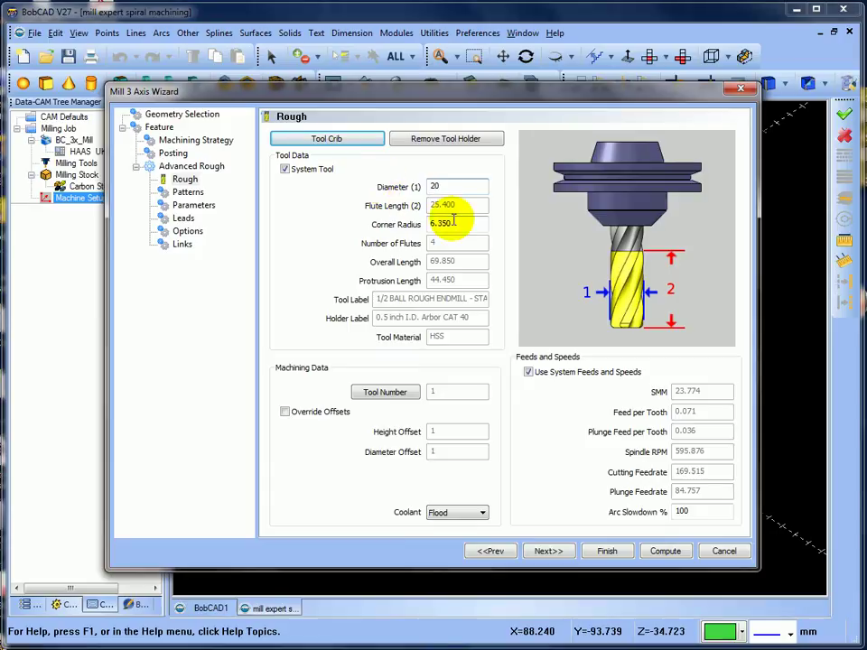
key("Tab")
type("0")
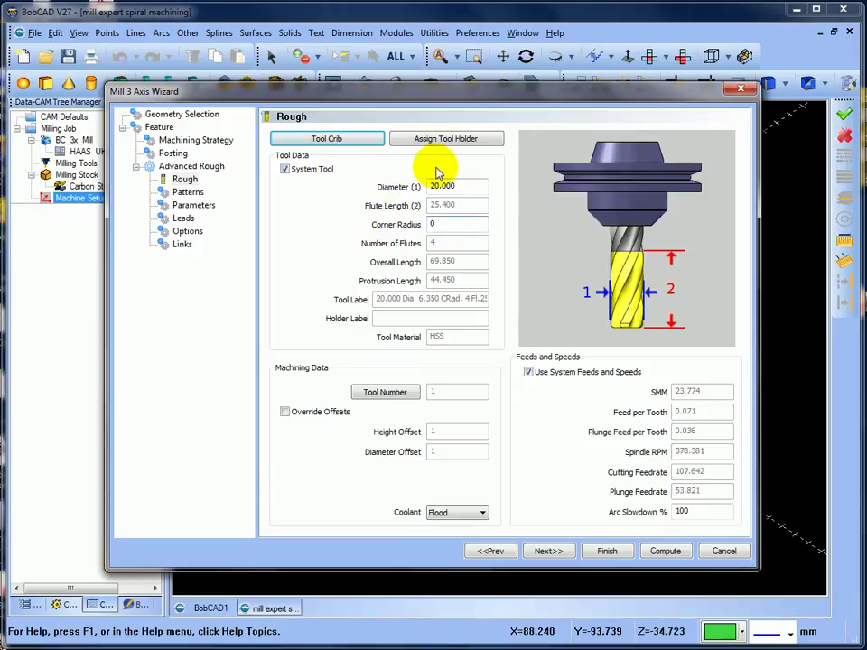
Step: Set the roughing cut pattern to Adaptive Roughing
left_click(550, 553)
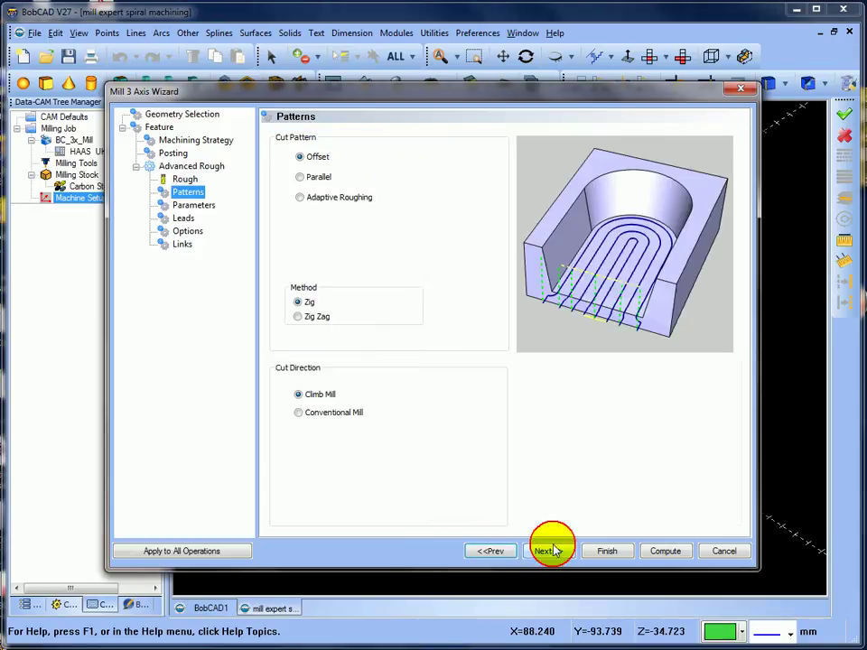
left_click(300, 199)
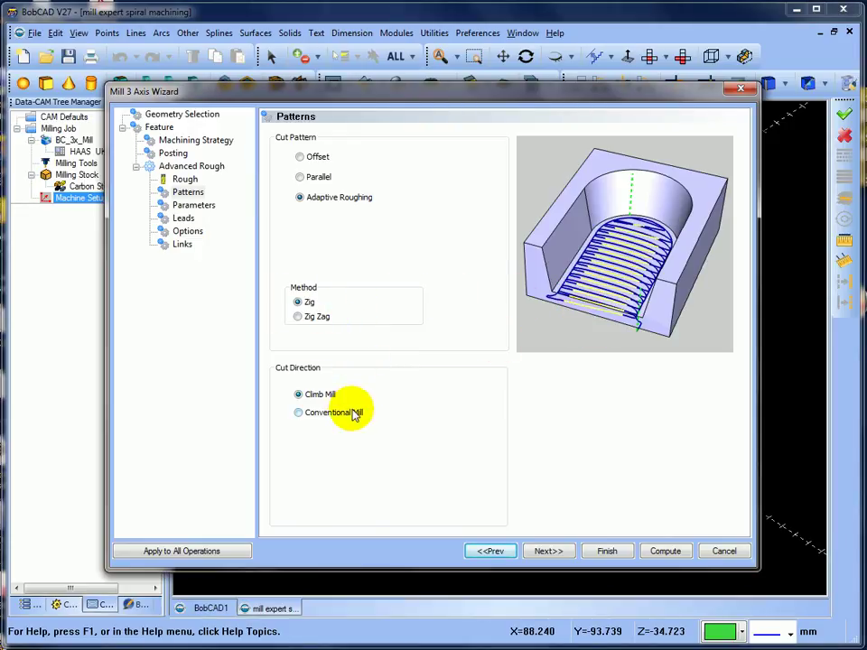
left_click(545, 552)
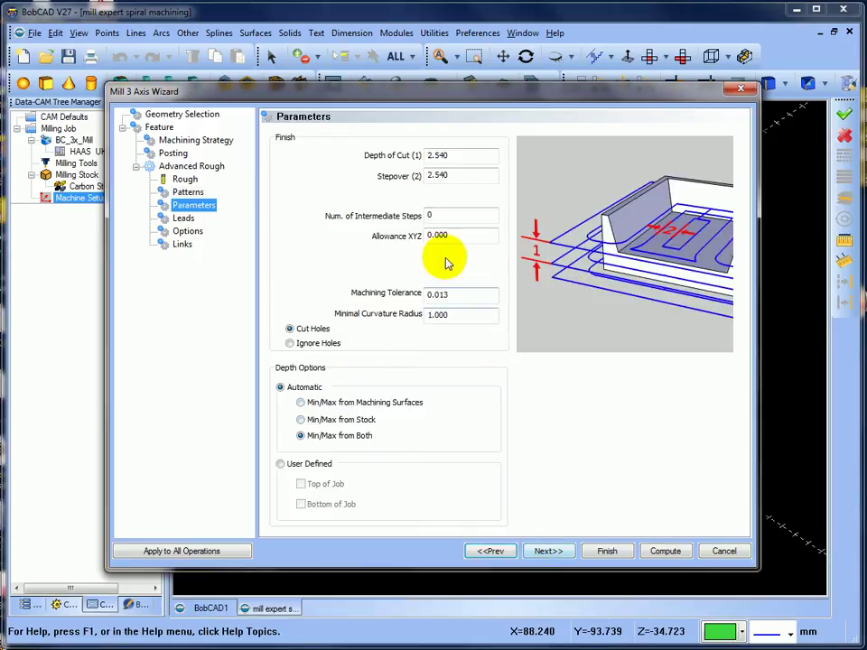
Step: Set the roughing depth of cut to 15 mm, stepover to 1.5 mm, intermediate steps to 15 and XYZ allowance to 0.5 mm
double_click(439, 155)
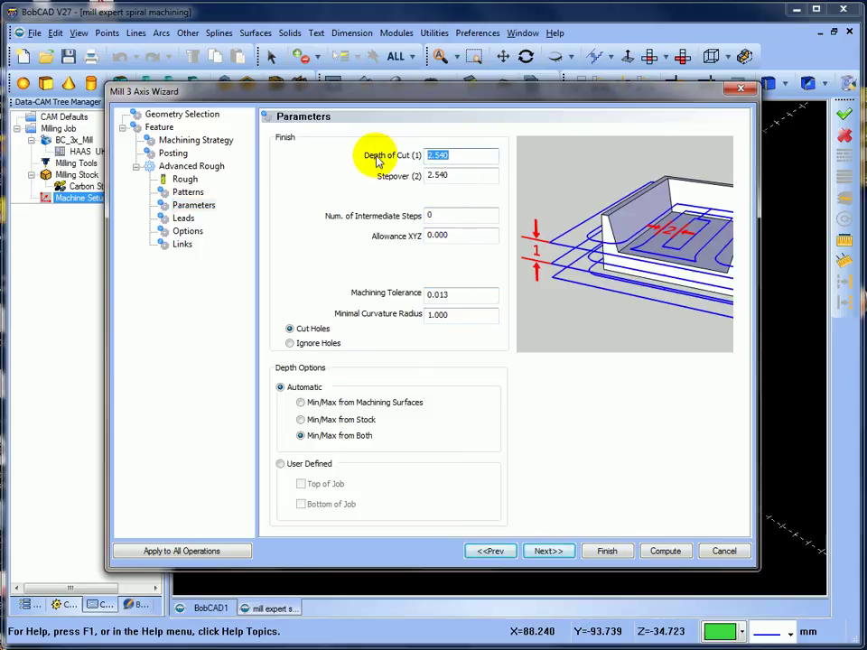
type("15")
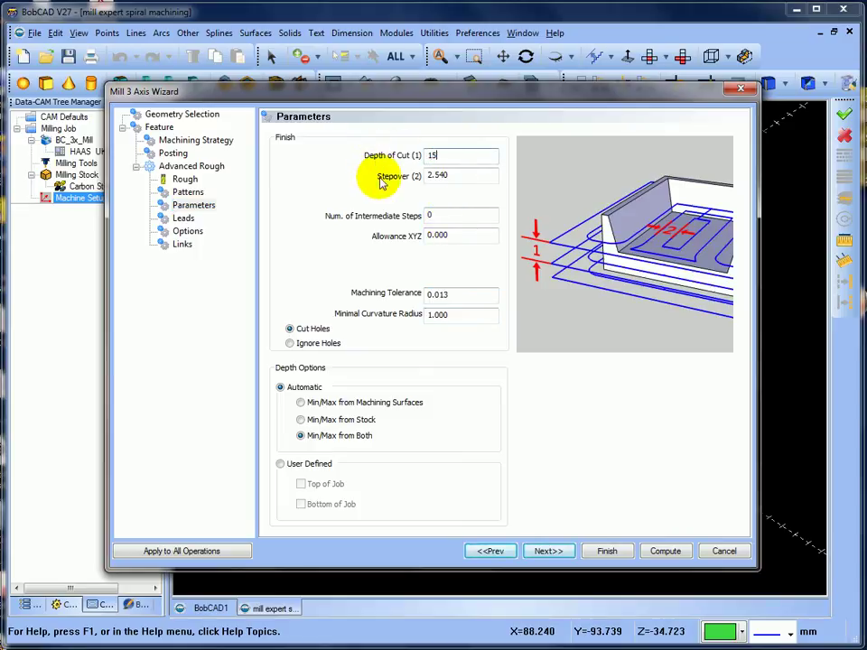
double_click(466, 176)
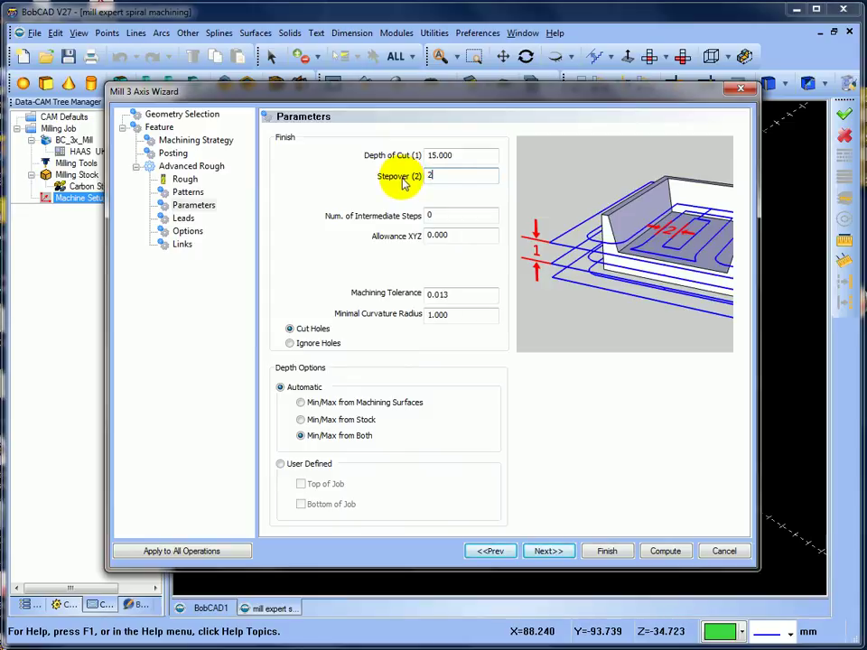
left_click_drag(442, 178, 397, 177)
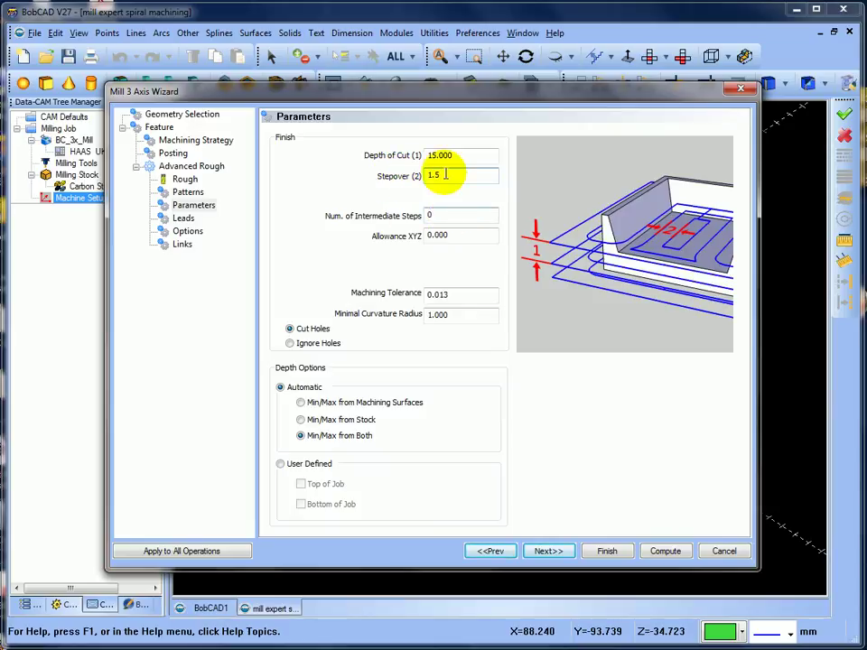
left_click(450, 218)
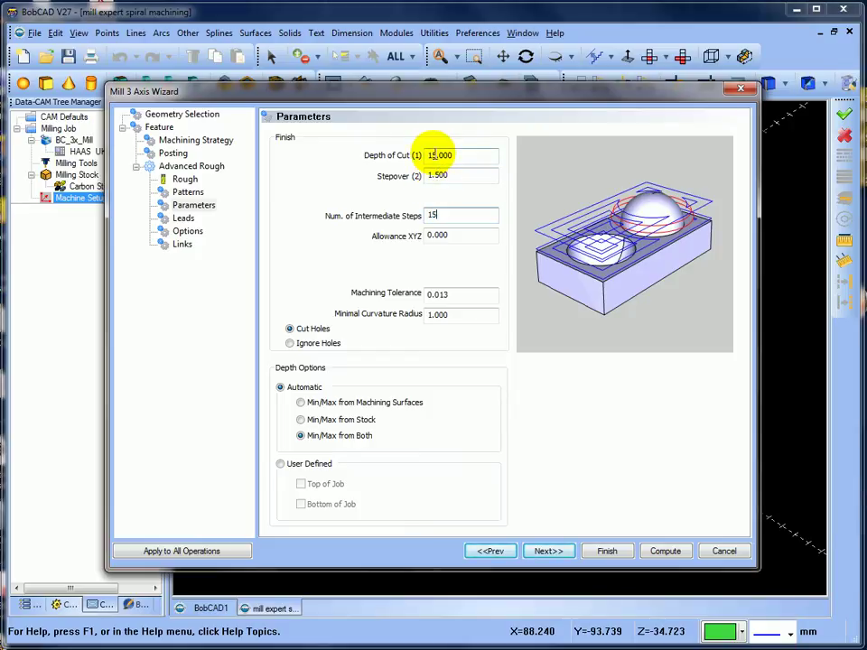
key("Tab")
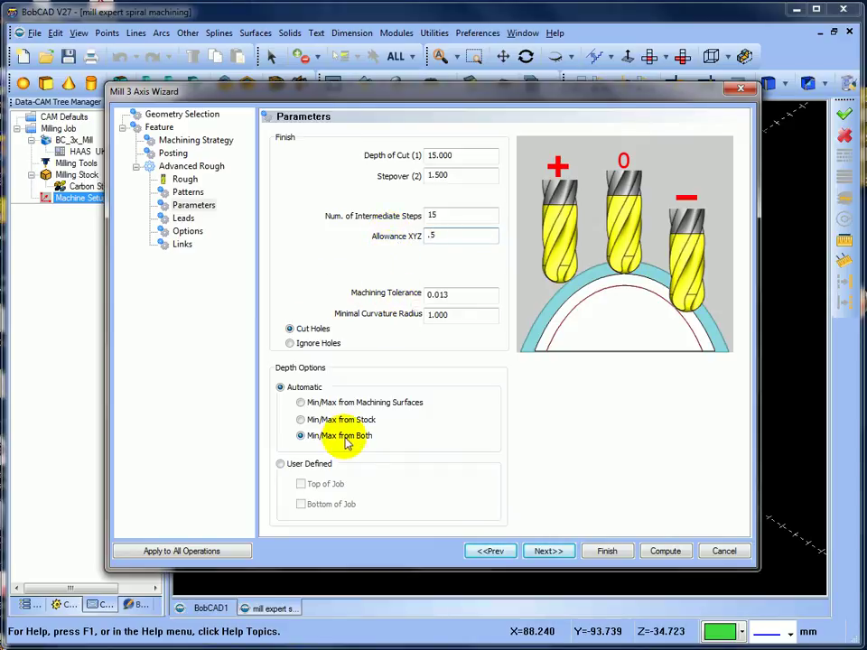
left_click(560, 550)
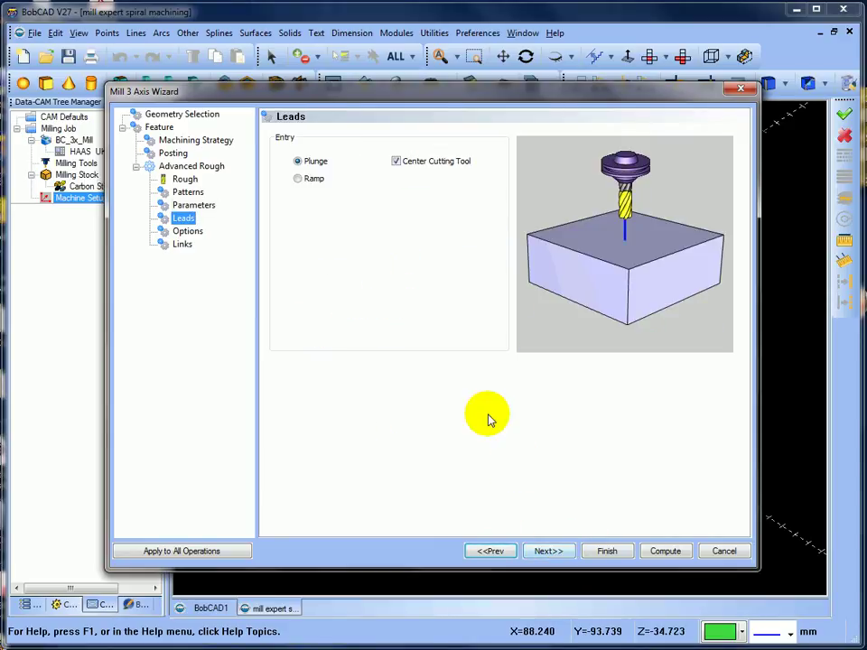
Step: Enable Machine Flatlands, sort the roughing By Level and process the intermediate slices After Each Depth Step
left_click(560, 550)
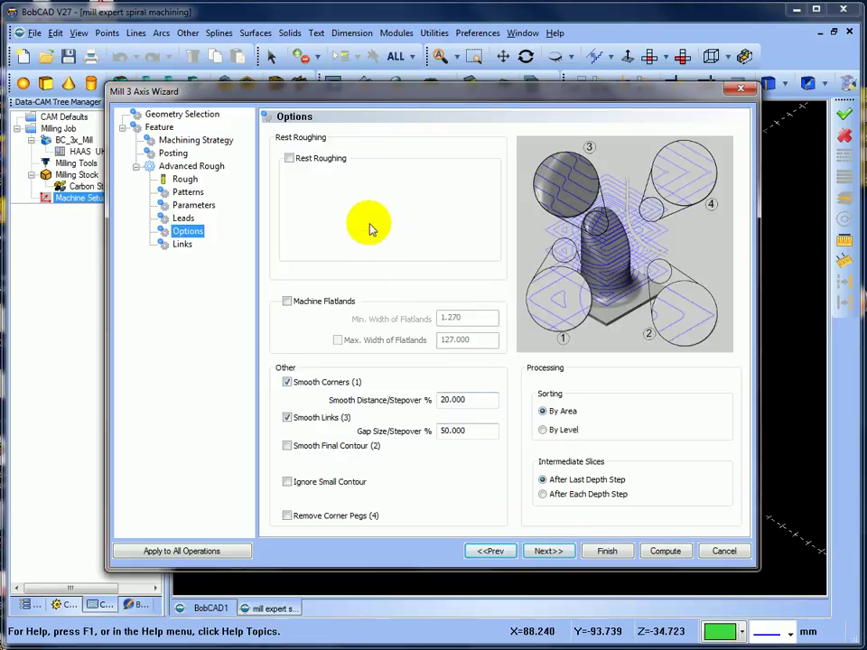
left_click(289, 302)
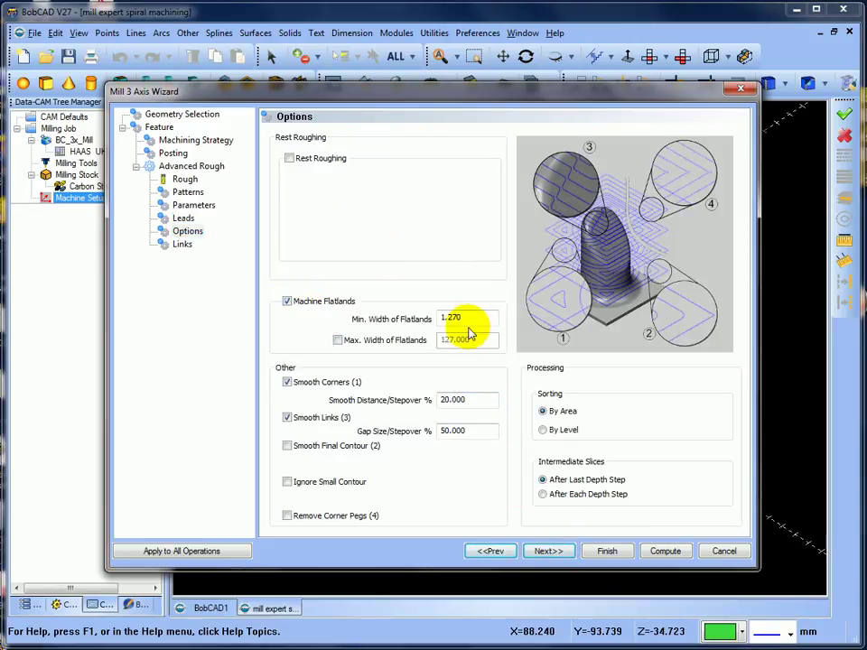
left_click(544, 431)
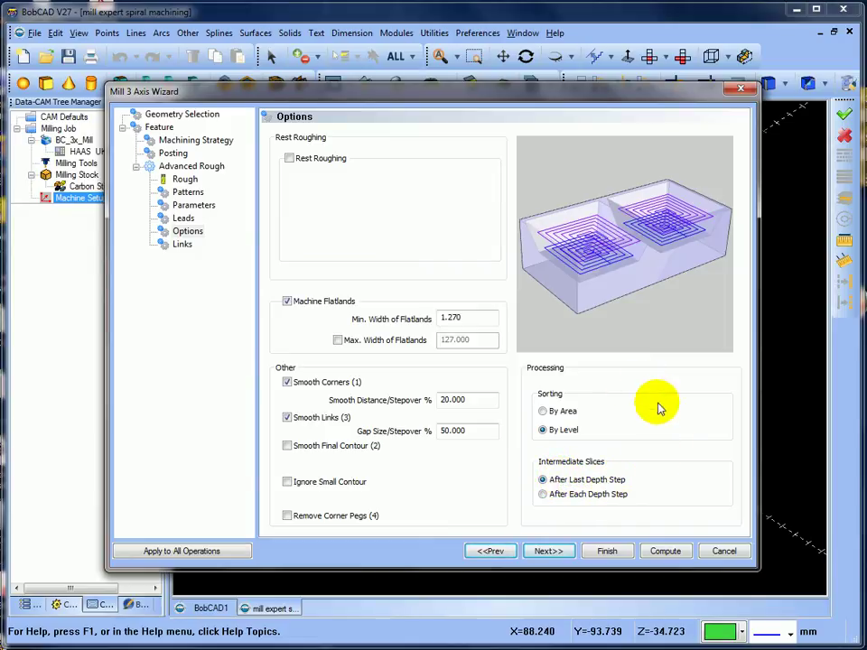
left_click(543, 496)
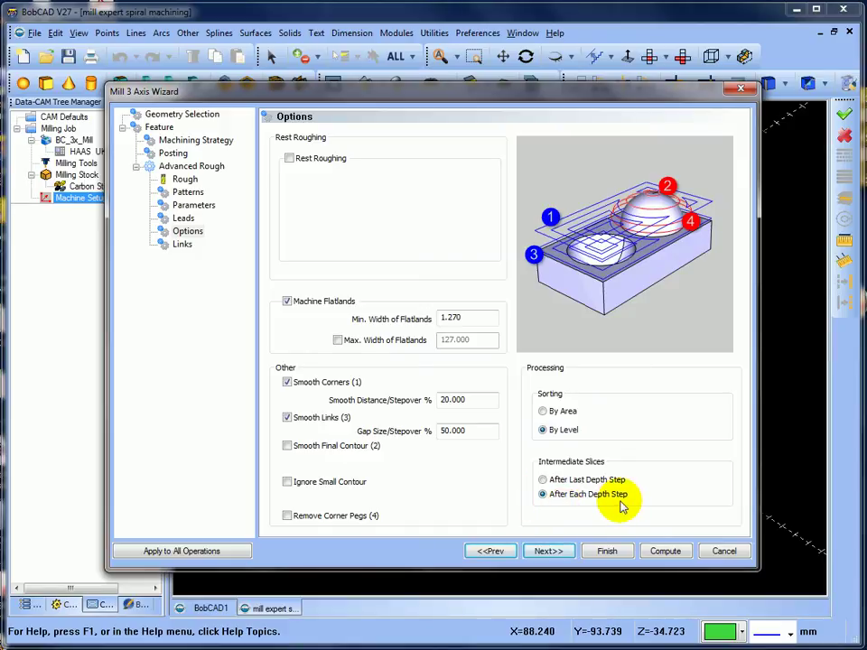
left_click(550, 551)
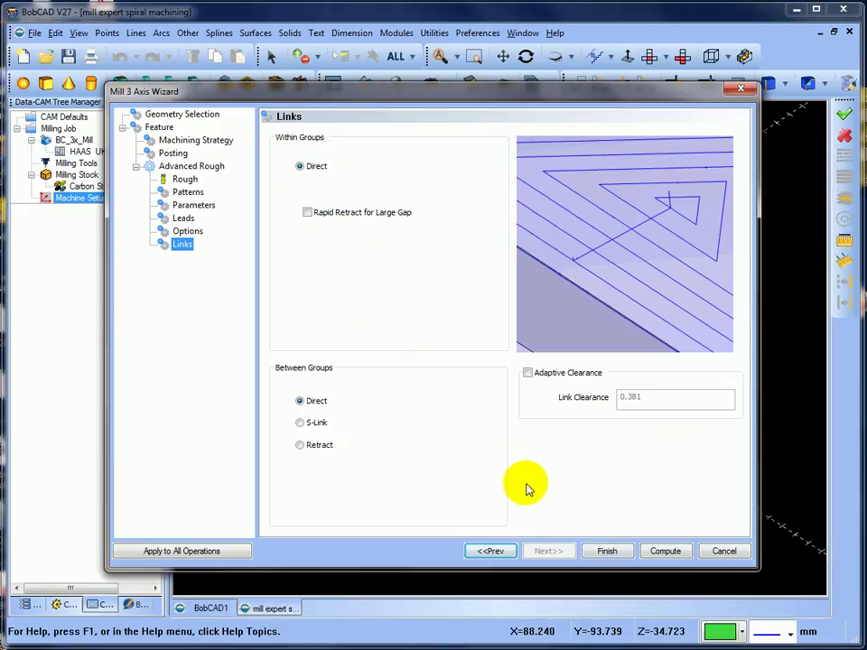
Step: Compute the Advanced Rough toolpath and inspect it around the part
left_click(666, 552)
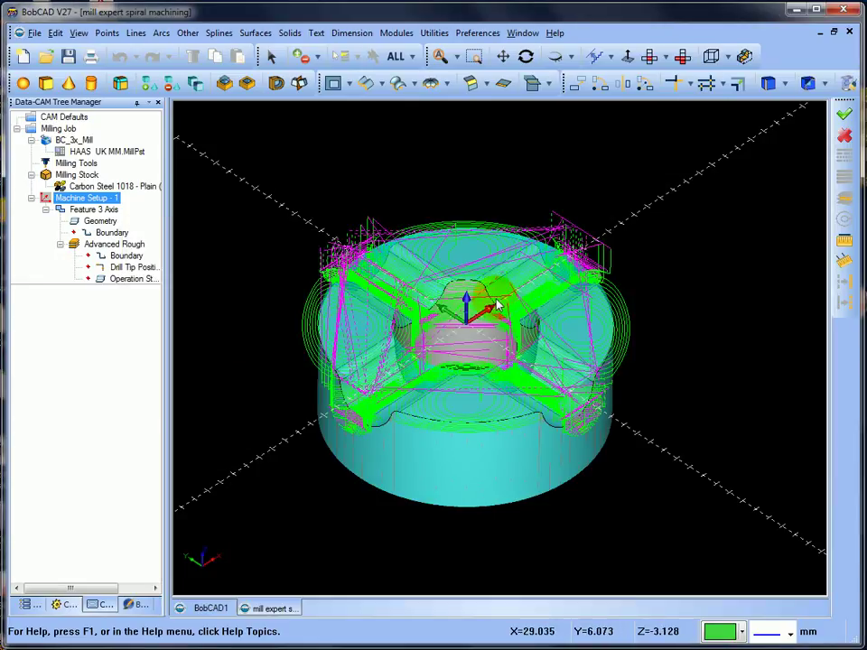
middle_click_drag(496, 307, 422, 304)
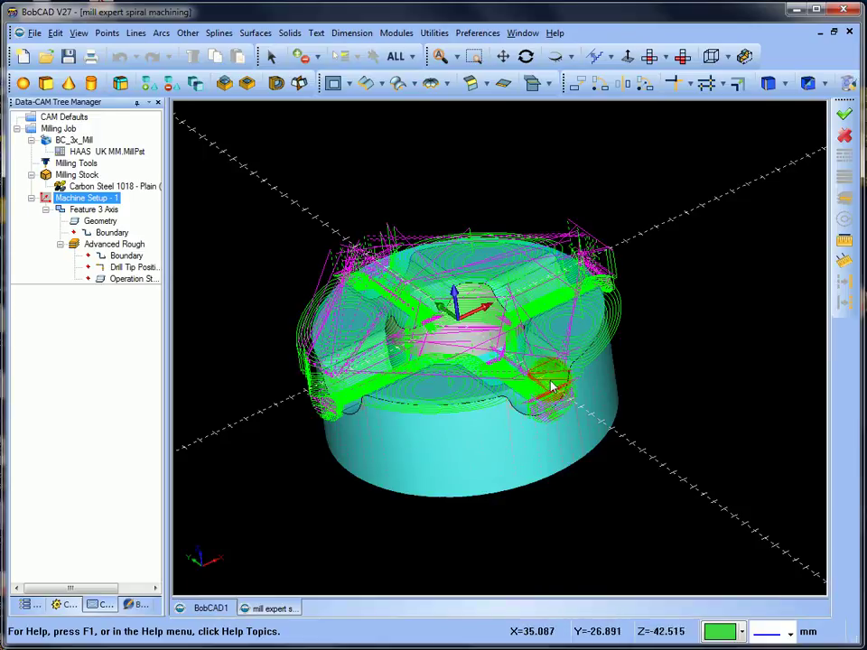
middle_click_drag(495, 348, 464, 300)
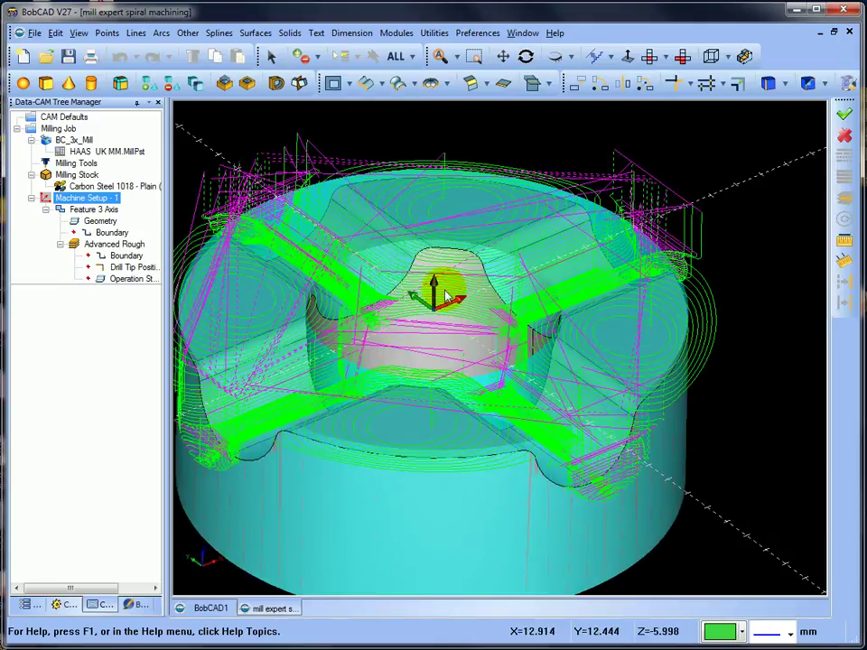
scroll(434, 316, "down", 2)
mouse_move(431, 336)
middle_mouse_down()
mouse_move(444, 390)
mouse_move(444, 360)
mouse_move(421, 338)
middle_mouse_up()
scroll(434, 349, "down", 2)
scroll(418, 341, "up", 1)
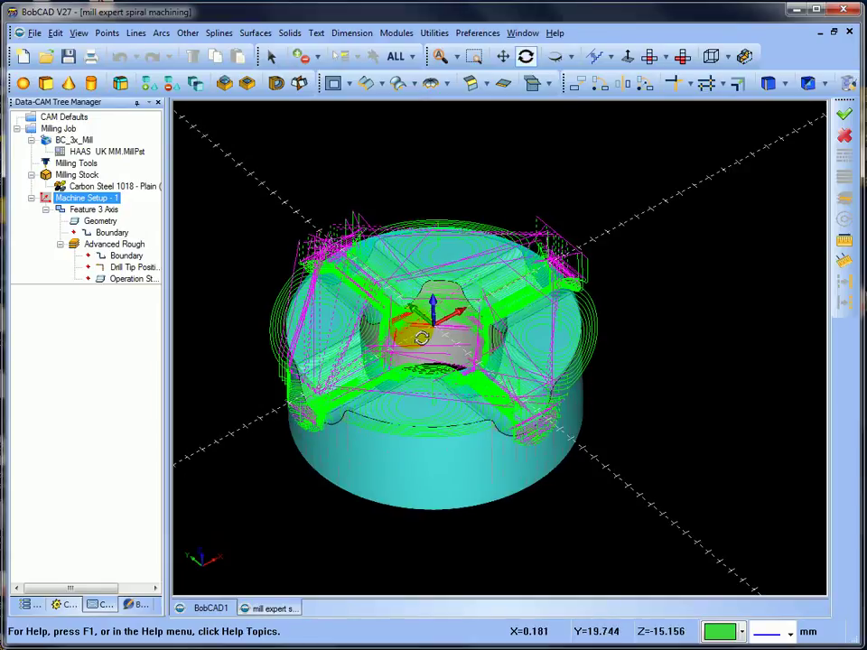
Step: Simulate the Advanced Rough operation to the end with the toolpath display turned off
left_click(396, 33)
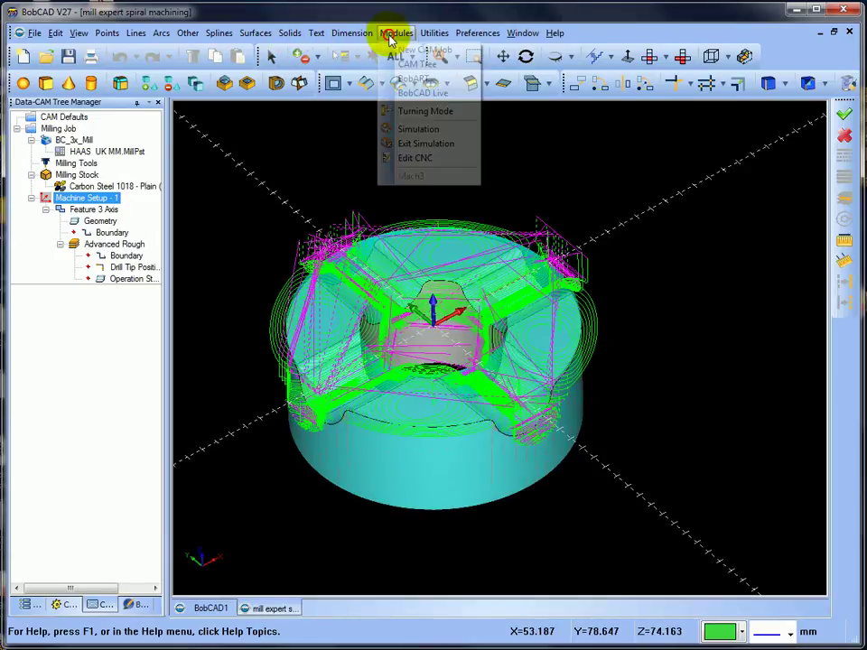
left_click(419, 128)
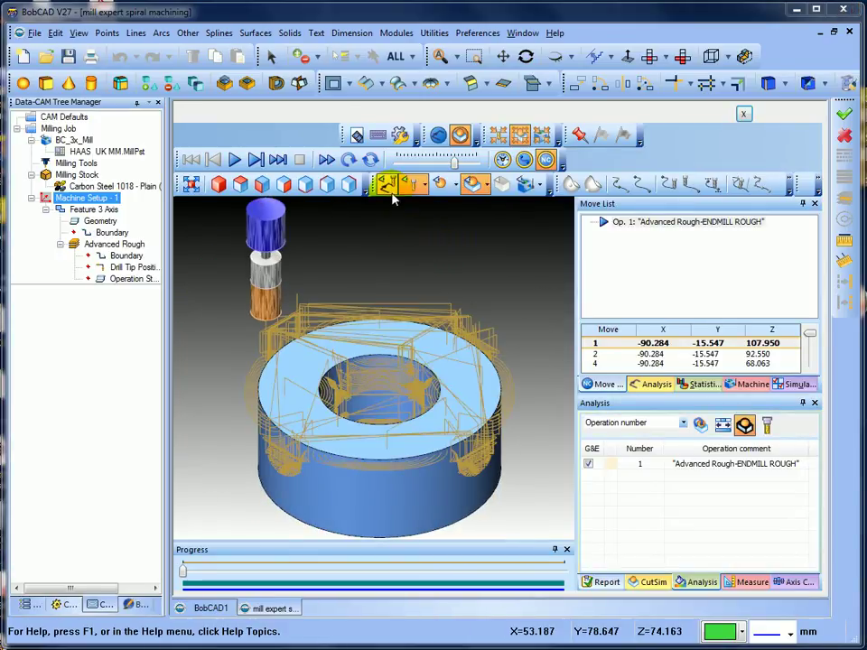
left_click(388, 186)
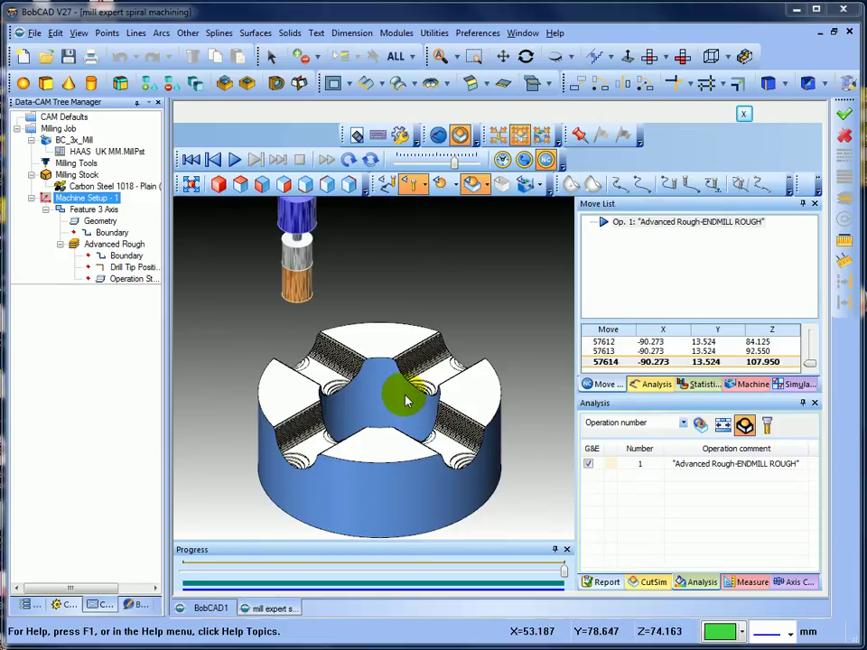
mouse_move(407, 400)
middle_mouse_down()
mouse_move(401, 445)
mouse_move(400, 384)
mouse_move(424, 397)
mouse_move(412, 368)
mouse_move(388, 390)
mouse_move(362, 387)
mouse_move(355, 396)
mouse_move(382, 402)
mouse_move(402, 391)
middle_mouse_up()
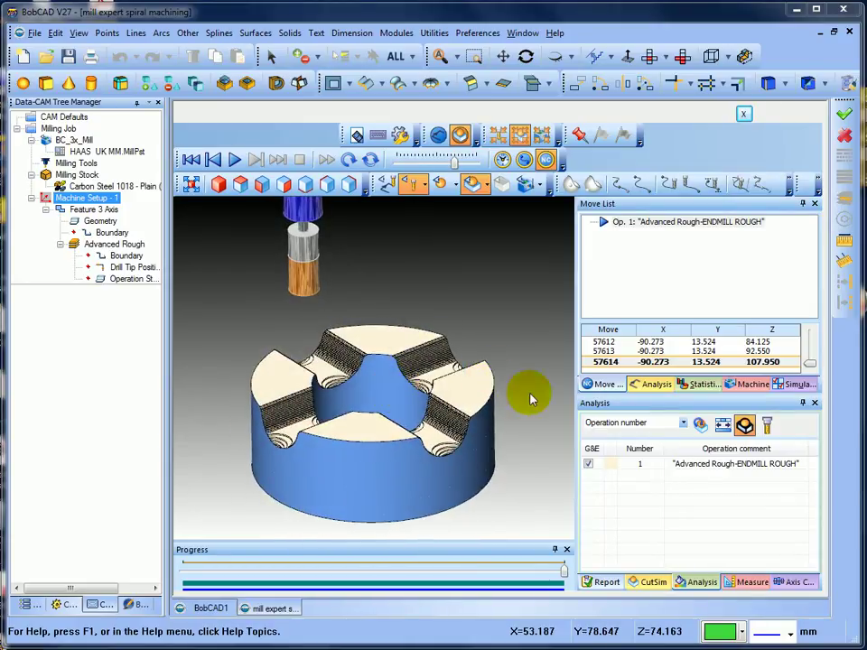
Step: Run a Deviation analysis on the simulated part, query a point on its top face, and exit the simulation
left_click(684, 425)
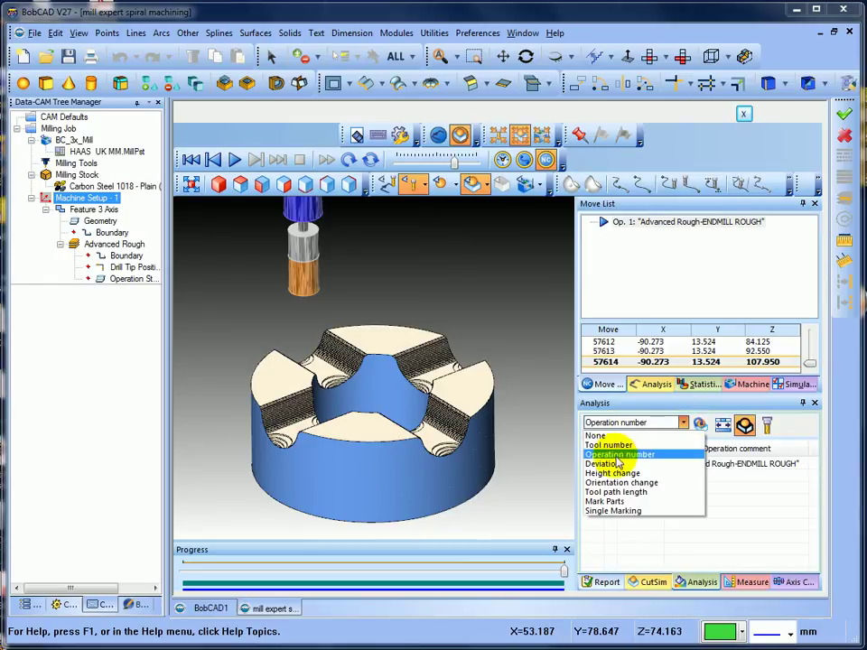
left_click(619, 465)
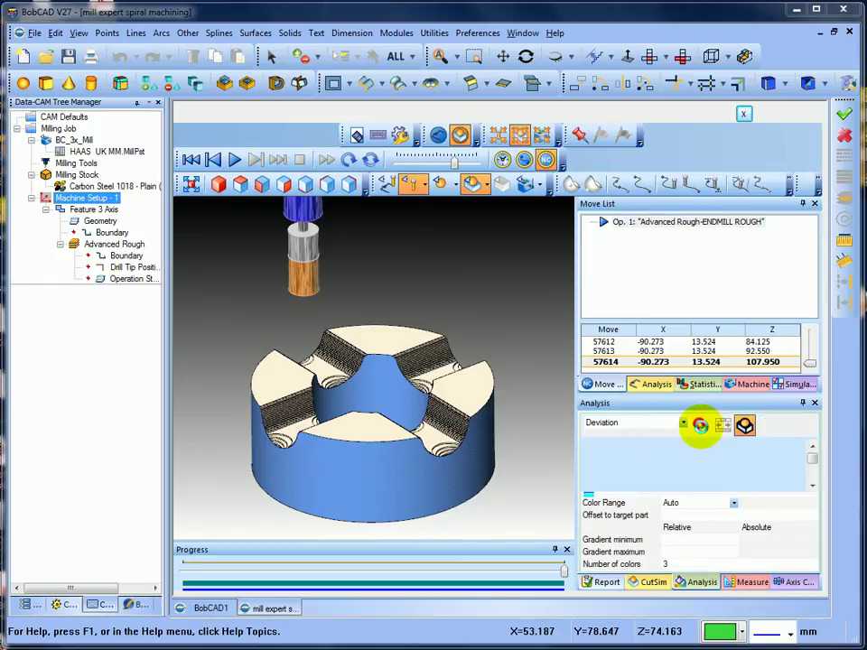
left_click(701, 425)
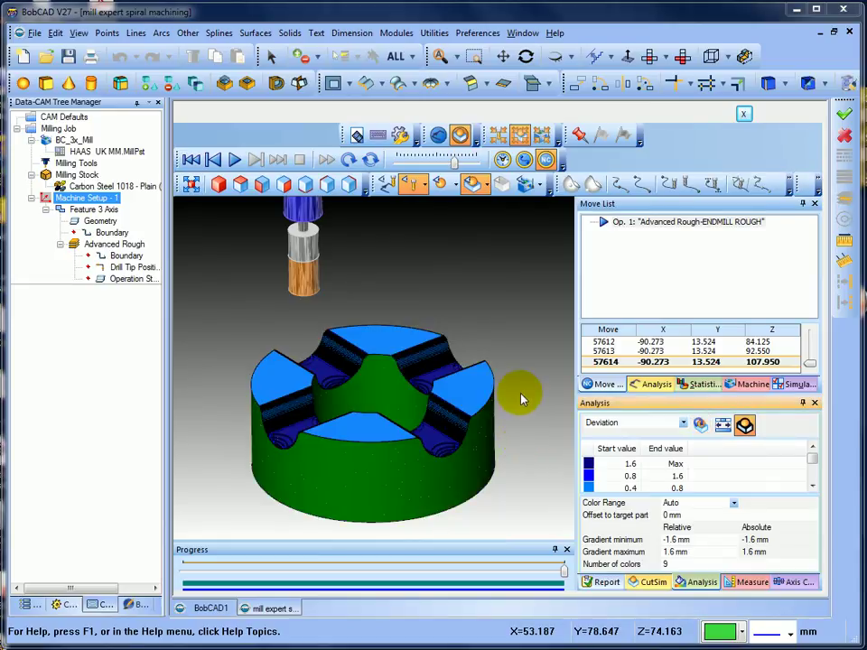
mouse_move(522, 398)
middle_mouse_down()
mouse_move(518, 442)
mouse_move(451, 443)
mouse_move(484, 449)
mouse_move(528, 395)
mouse_move(493, 407)
mouse_move(513, 406)
middle_mouse_up()
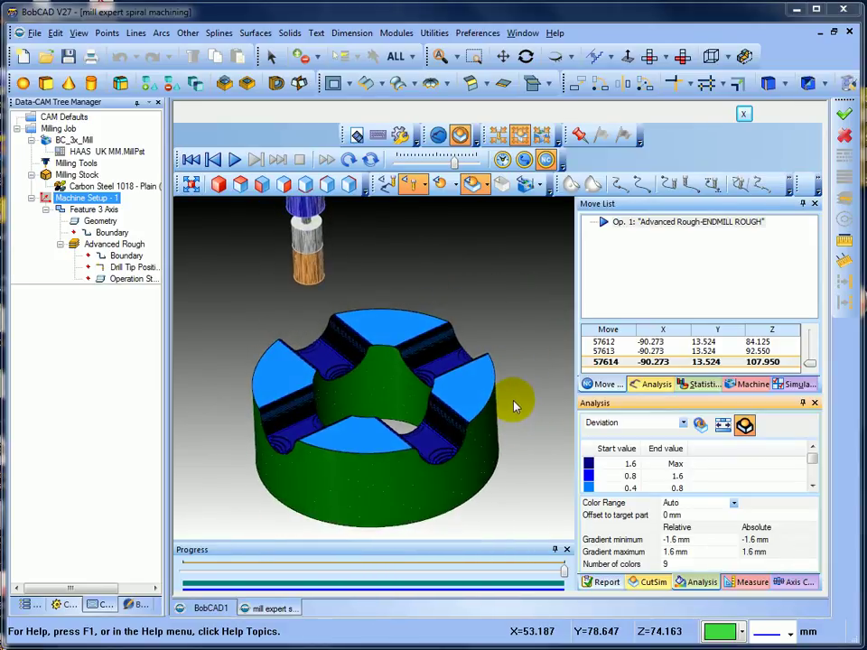
left_click(470, 386)
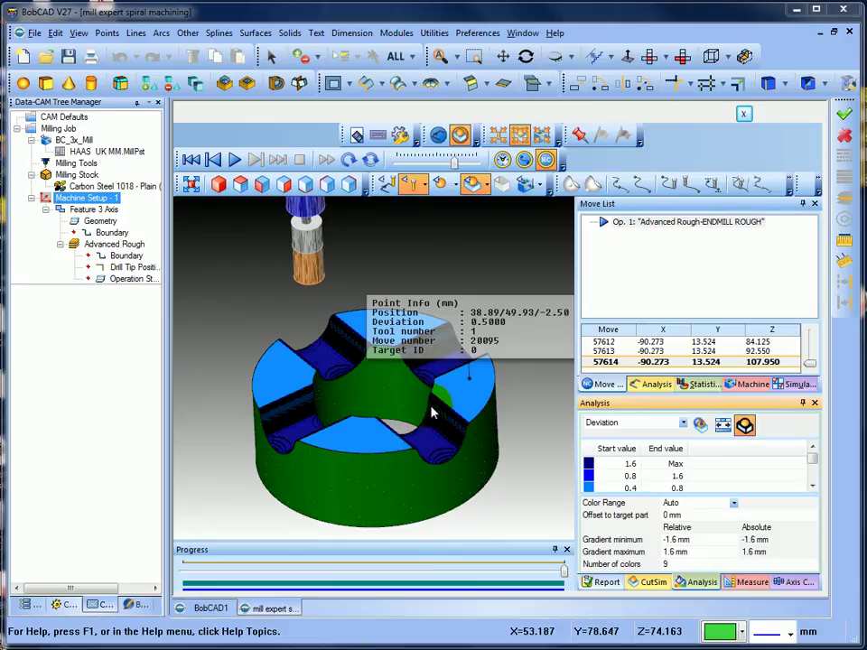
left_click(746, 116)
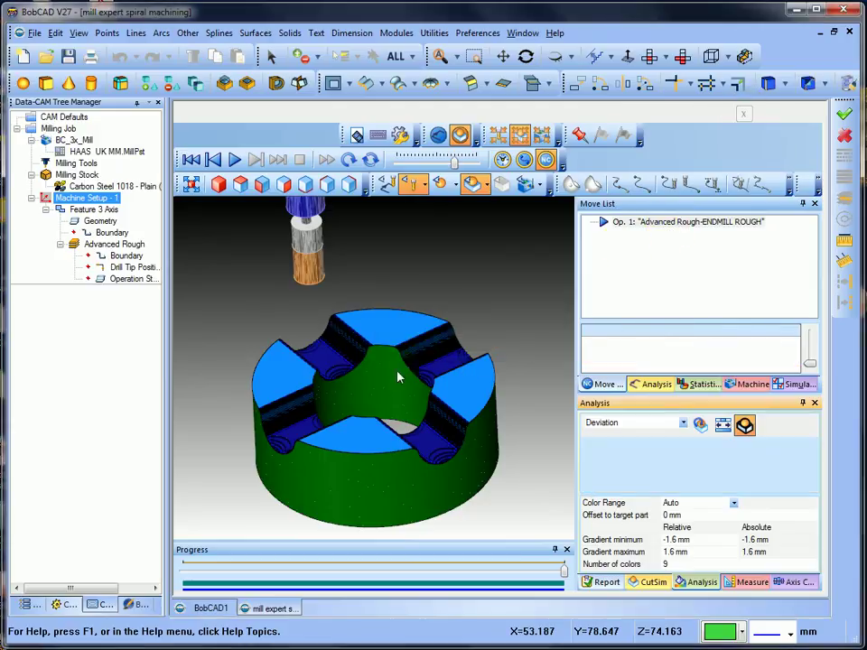
Step: Hide the milling stock and blank the roughing toolpath of Machine Setup - 1
left_click_drag(439, 337, 485, 326)
left_click(480, 439)
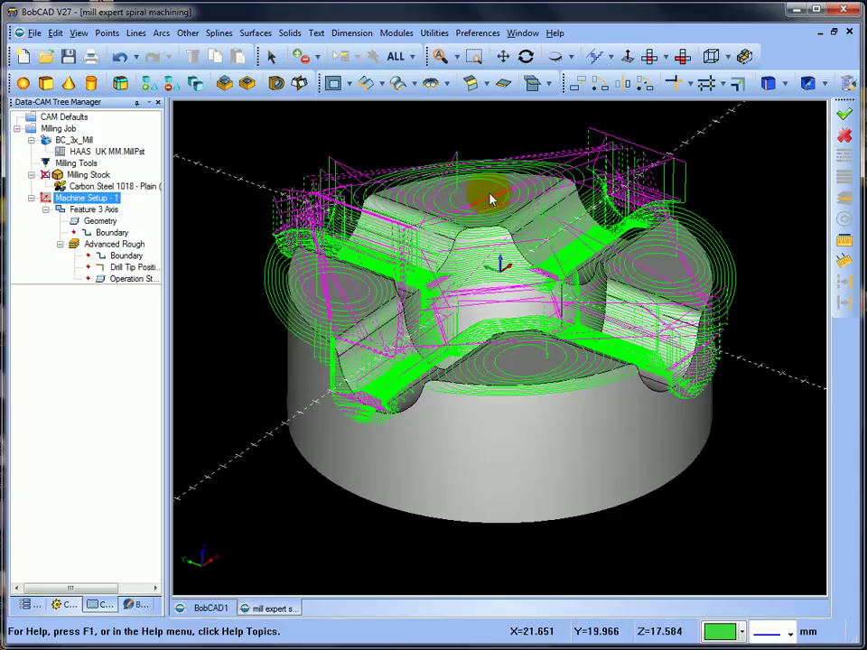
right_click(77, 201)
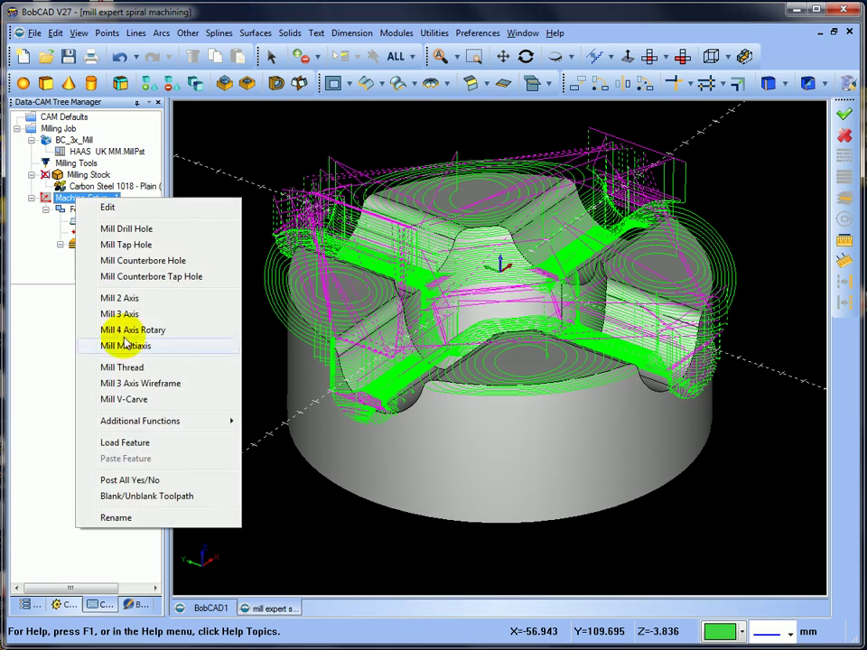
left_click(142, 497)
middle_click_drag(399, 287, 458, 290)
left_click(111, 233)
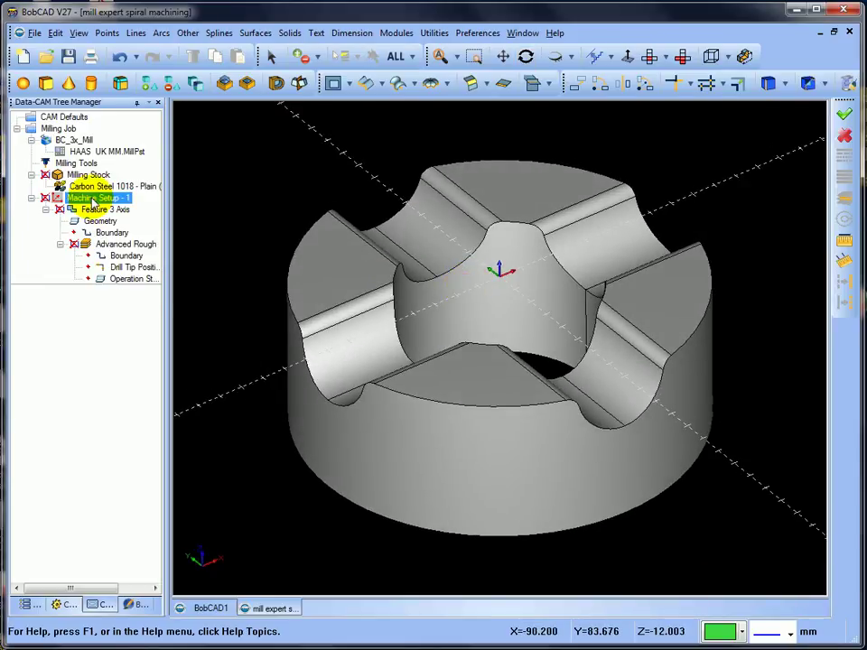
Step: Add a Mill 3 Axis feature to Machine Setup - 1 with the whole solid part as its geometry
right_click(93, 201)
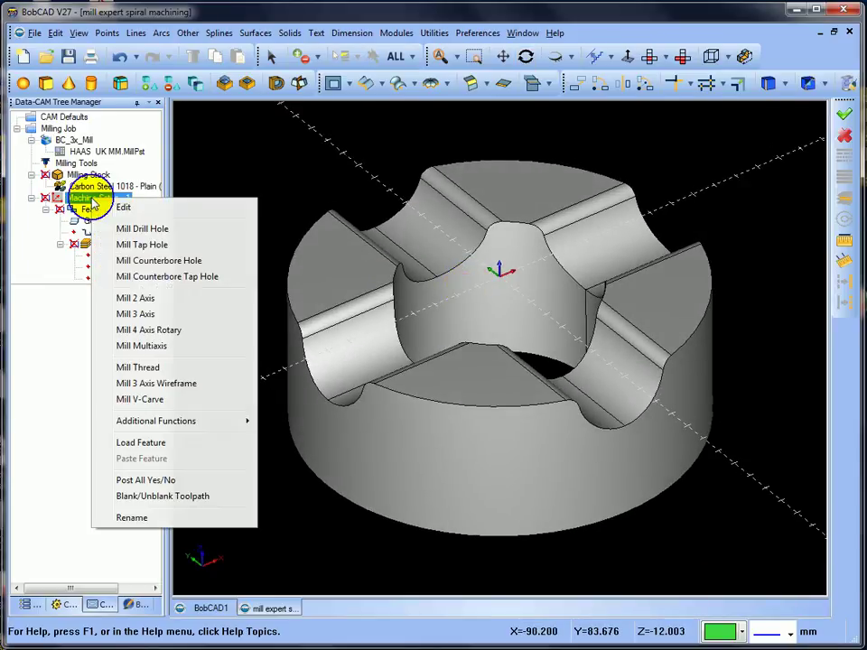
left_click(143, 313)
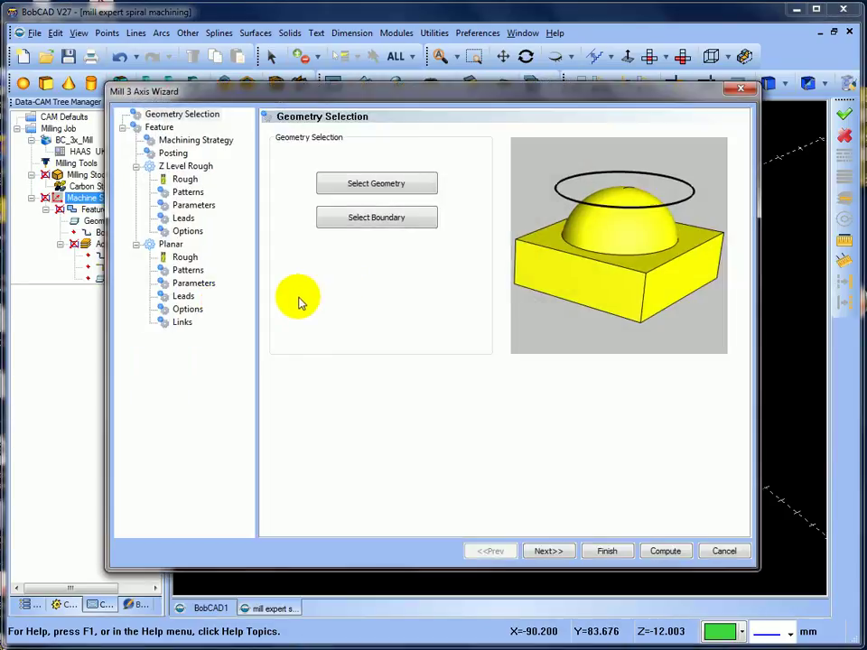
left_click(367, 185)
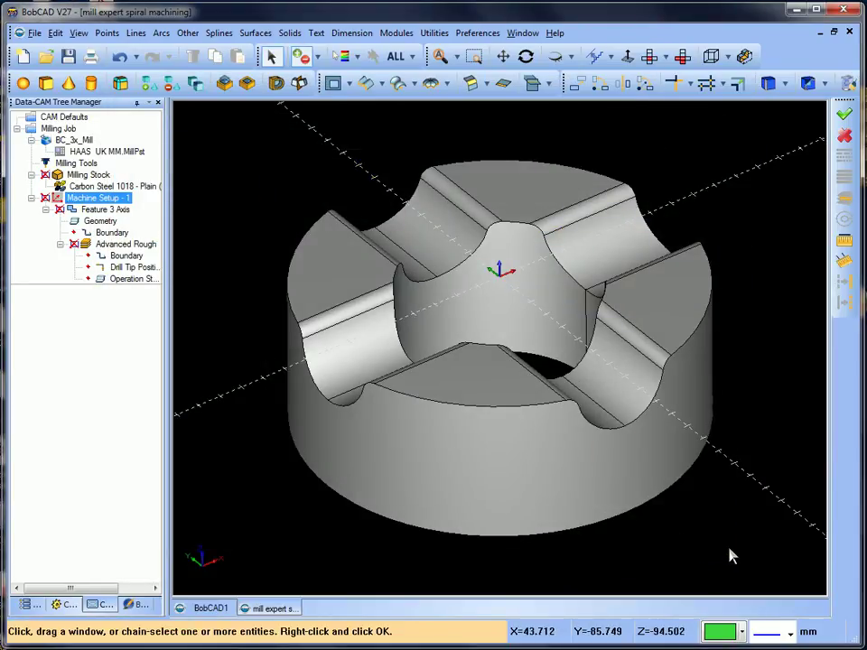
left_click(383, 261)
right_click(318, 172)
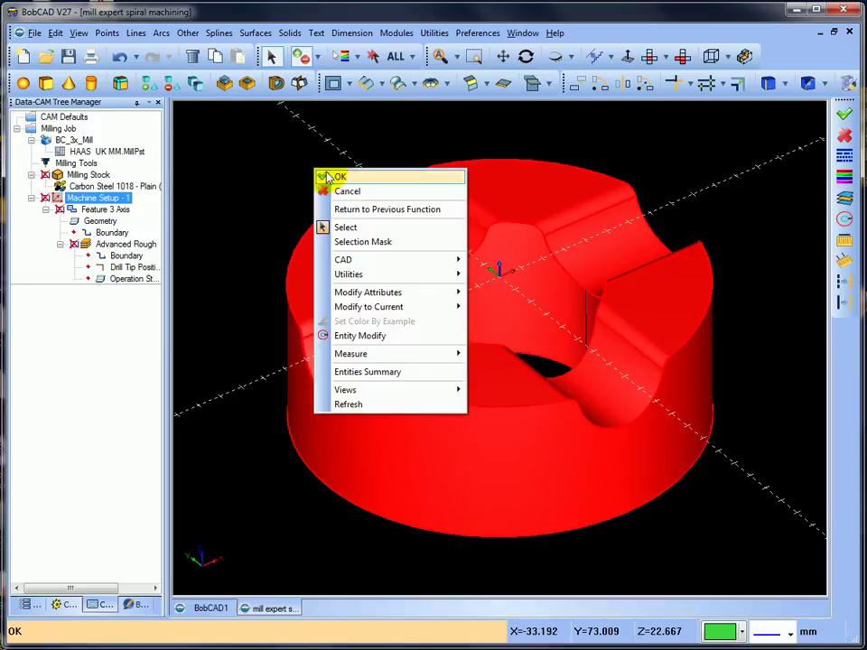
left_click(334, 177)
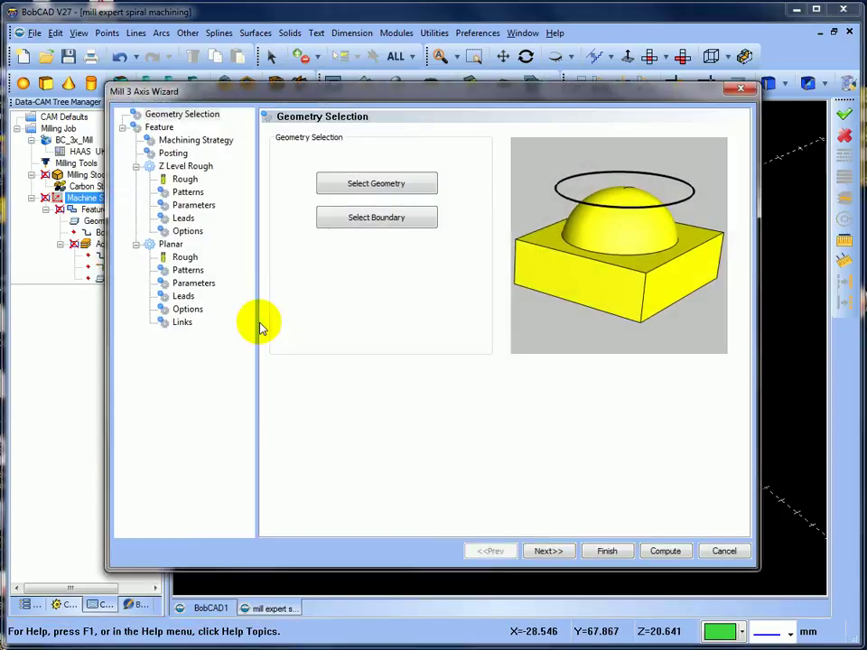
left_click(547, 552)
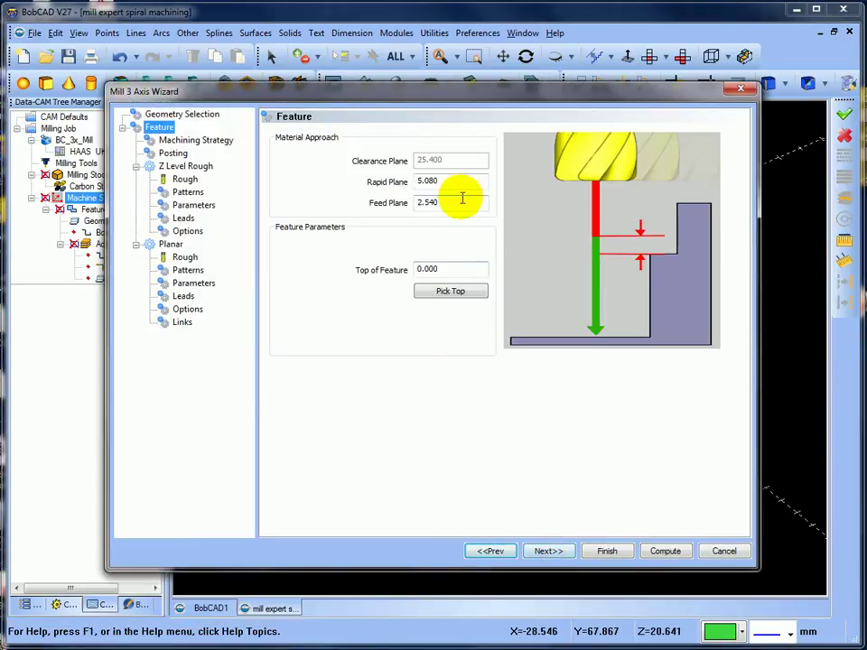
Step: Set the feature's rapid plane to 10 mm and feed plane to 2 mm
left_click_drag(458, 186, 354, 183)
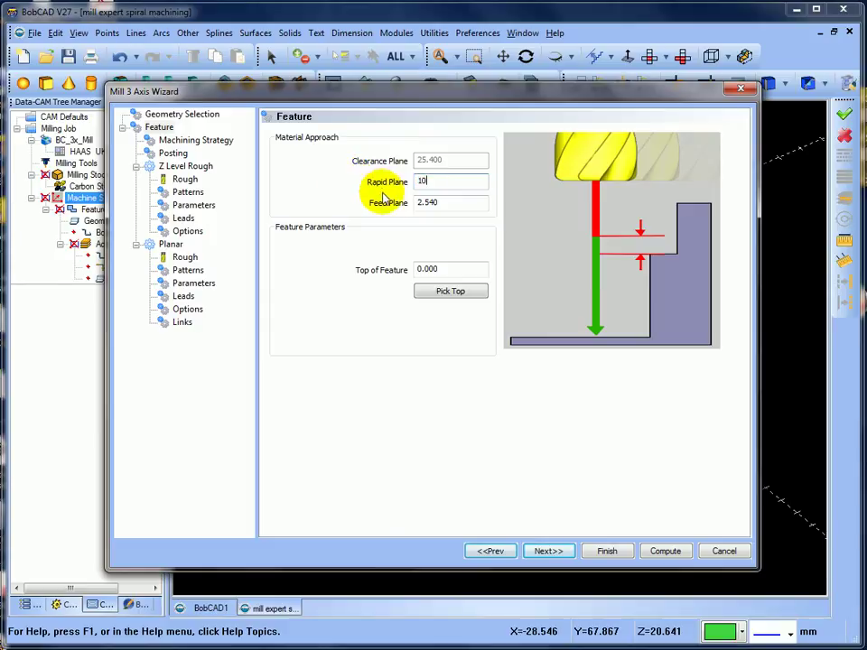
type("10")
key("Tab")
type("2")
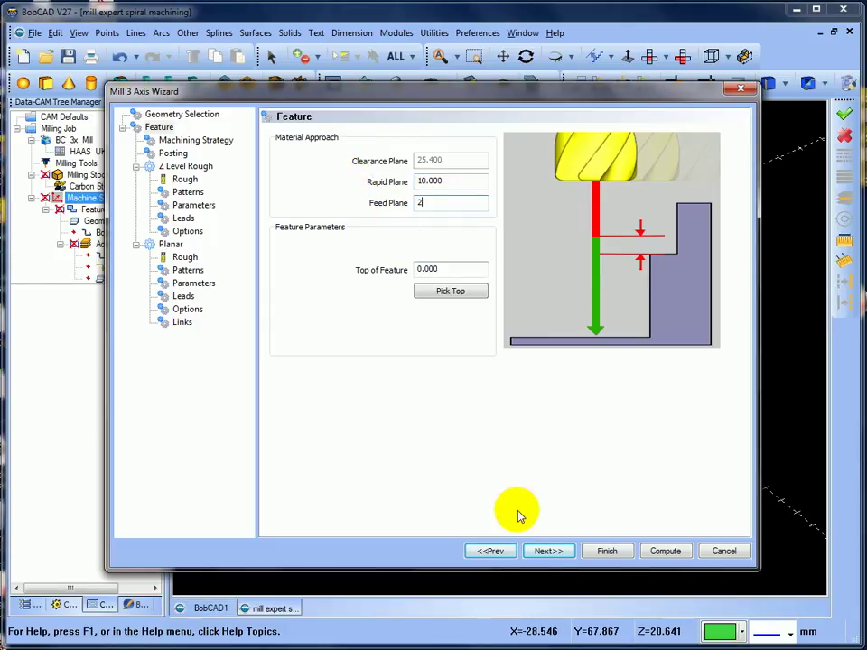
left_click(553, 552)
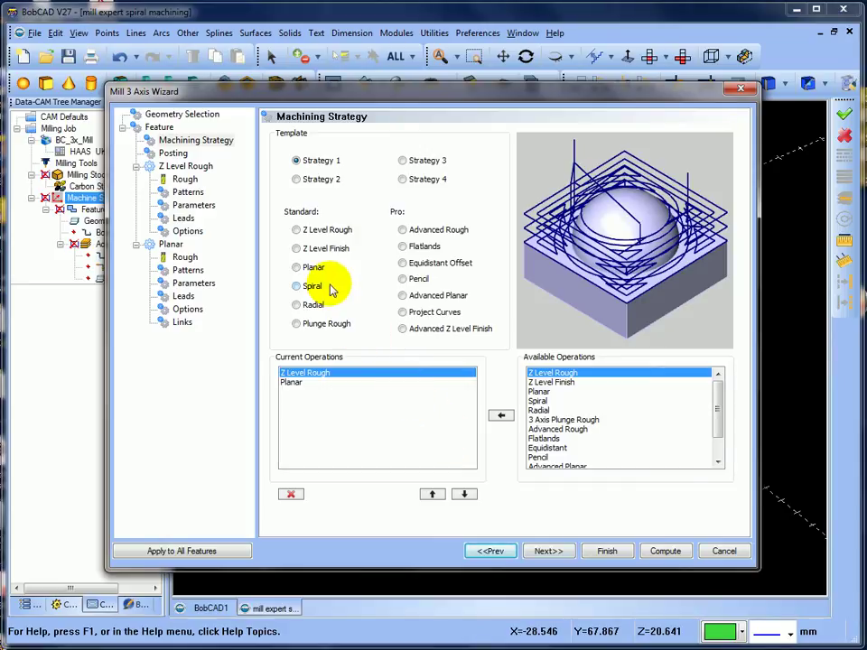
Step: Choose the standard Spiral machining strategy and enable Arc Fit for posting
left_click(298, 286)
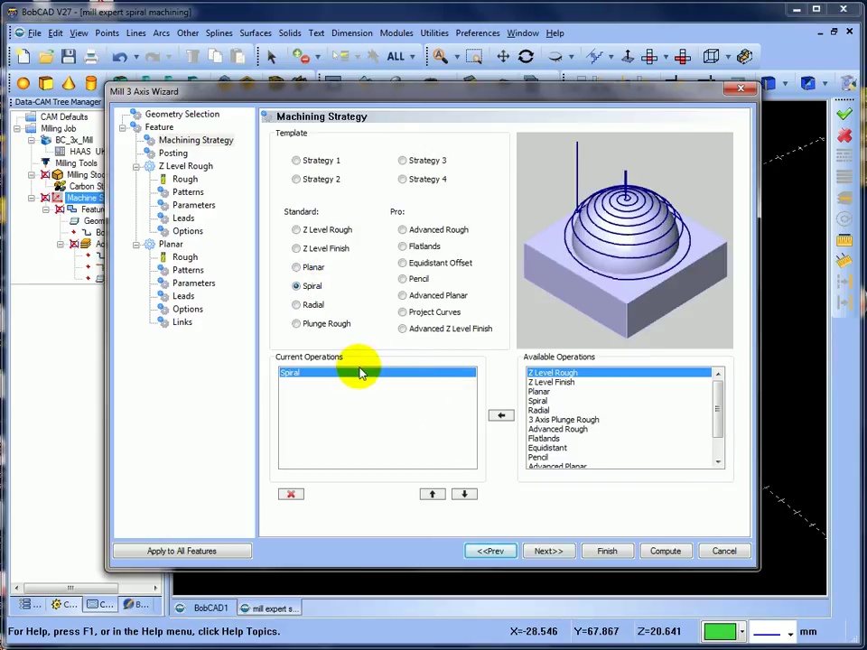
left_click(537, 553)
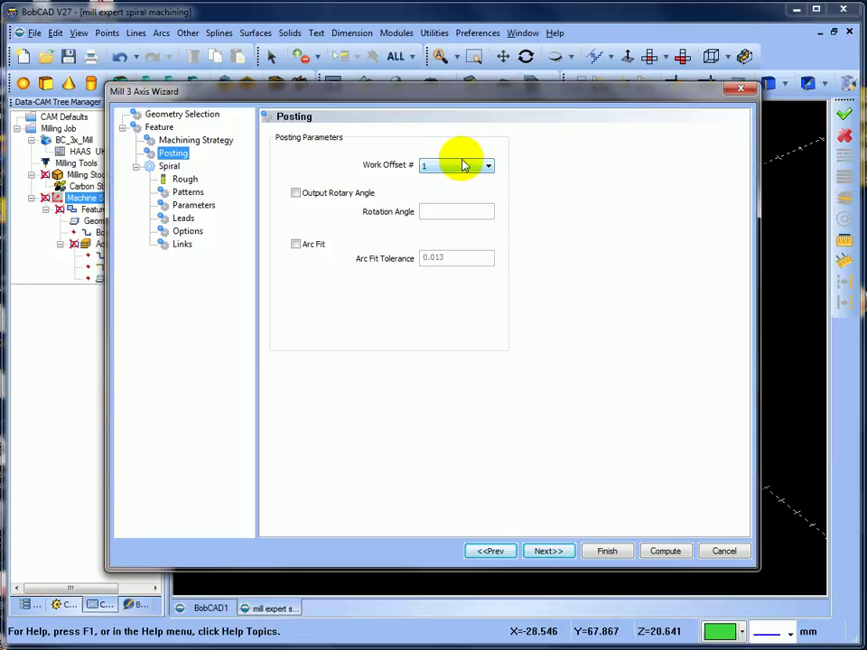
left_click(293, 245)
left_click(548, 551)
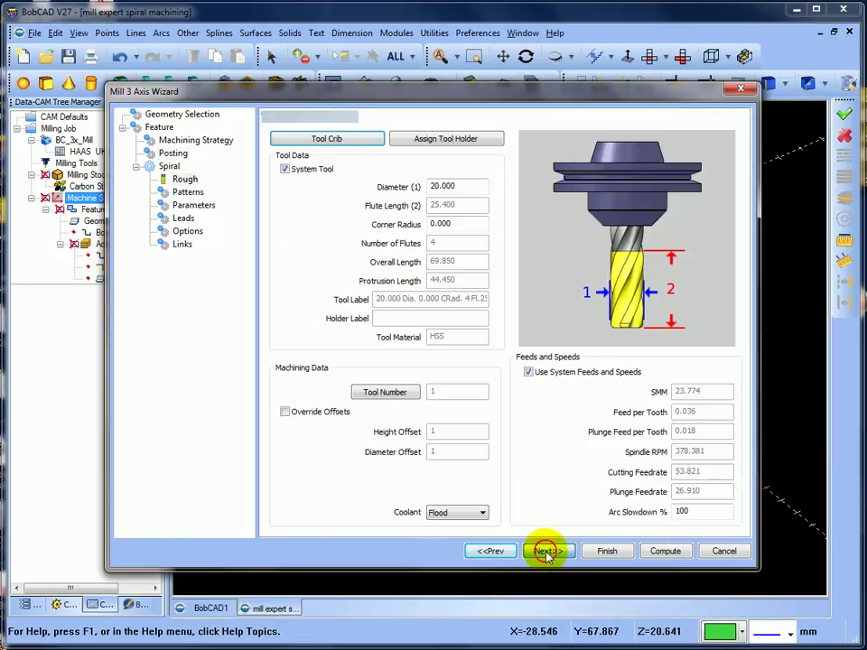
Step: Define the spiral tool with 16 mm diameter and 8 mm corner radius, and make the cut pattern start outside
left_click_drag(467, 187, 384, 186)
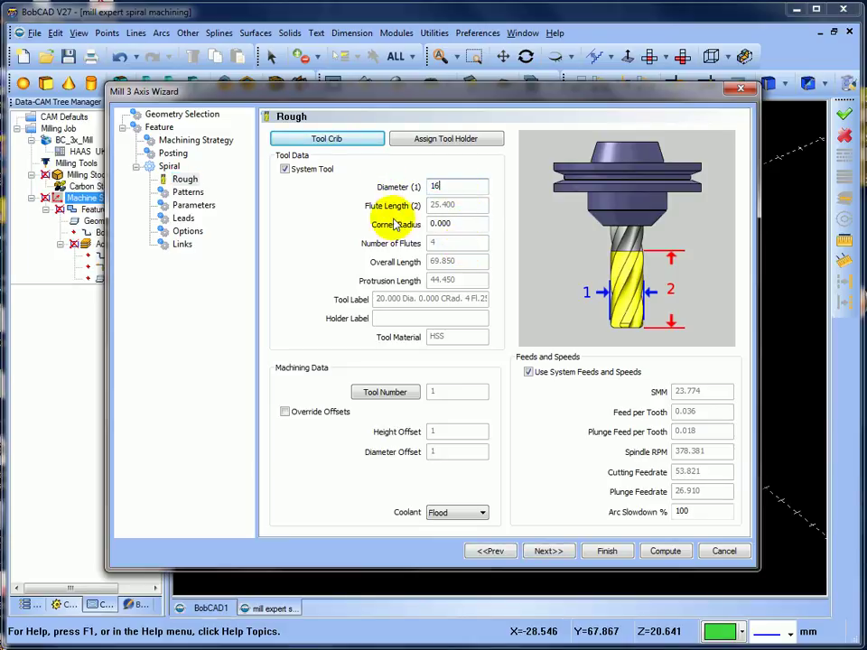
left_click(460, 224)
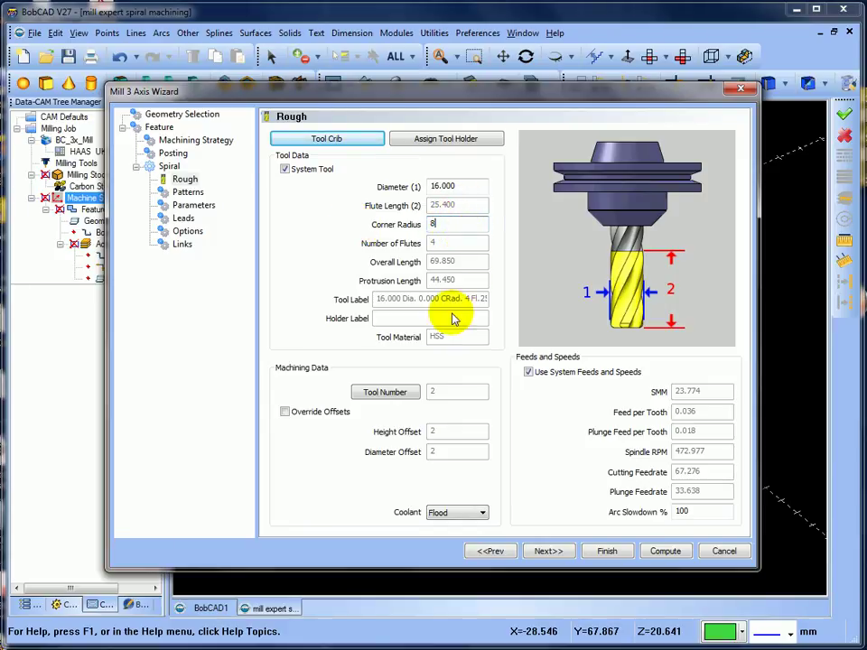
left_click(549, 553)
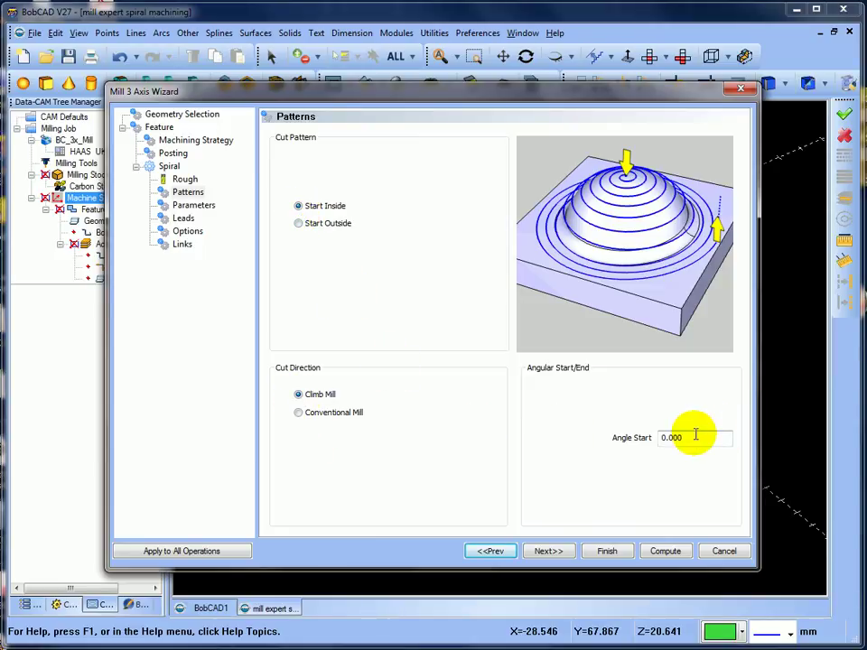
left_click(299, 223)
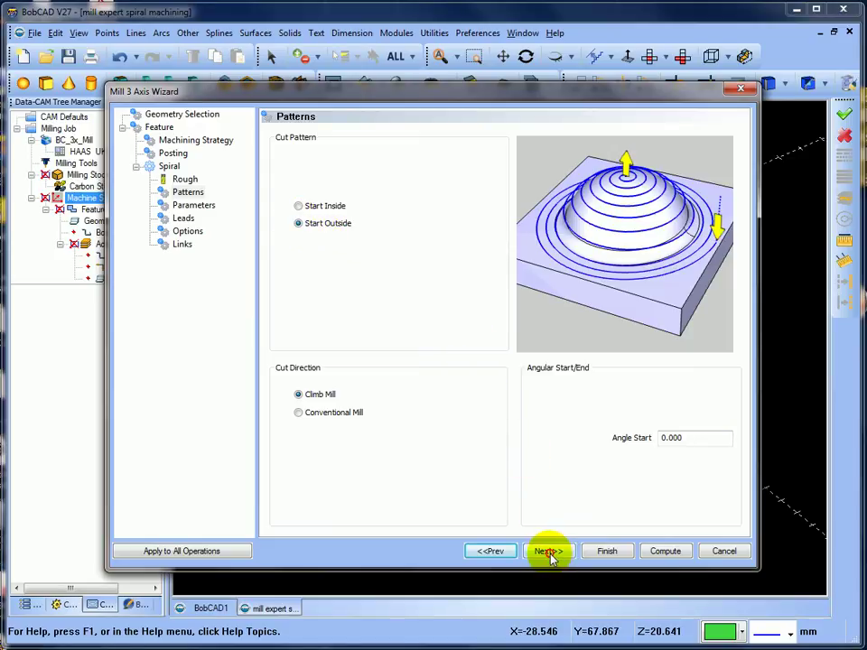
left_click(548, 553)
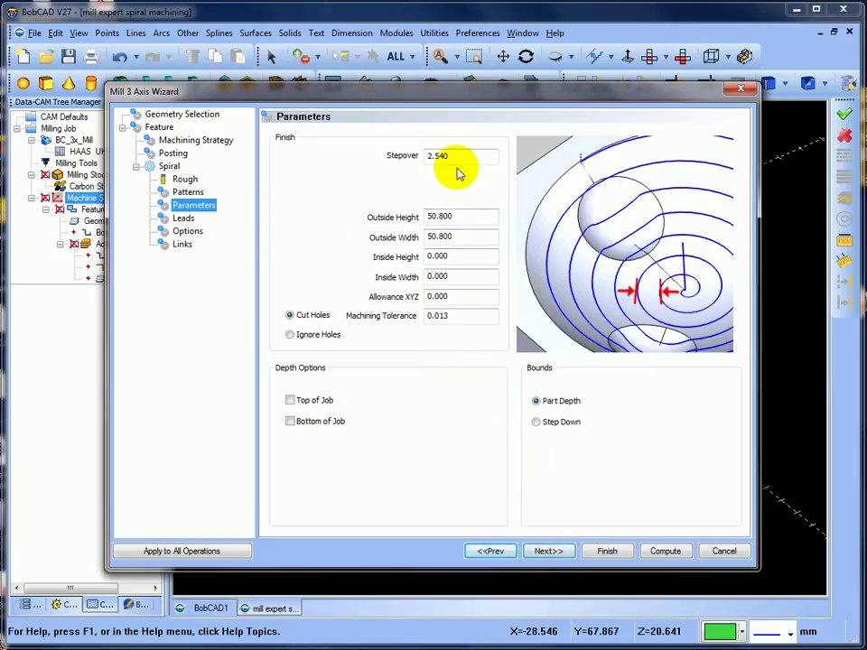
Step: Set the spiral stepover to 2 mm, outside height and width to 165 mm, and inside height and width to 70 mm, with default leads
left_click_drag(467, 157, 395, 160)
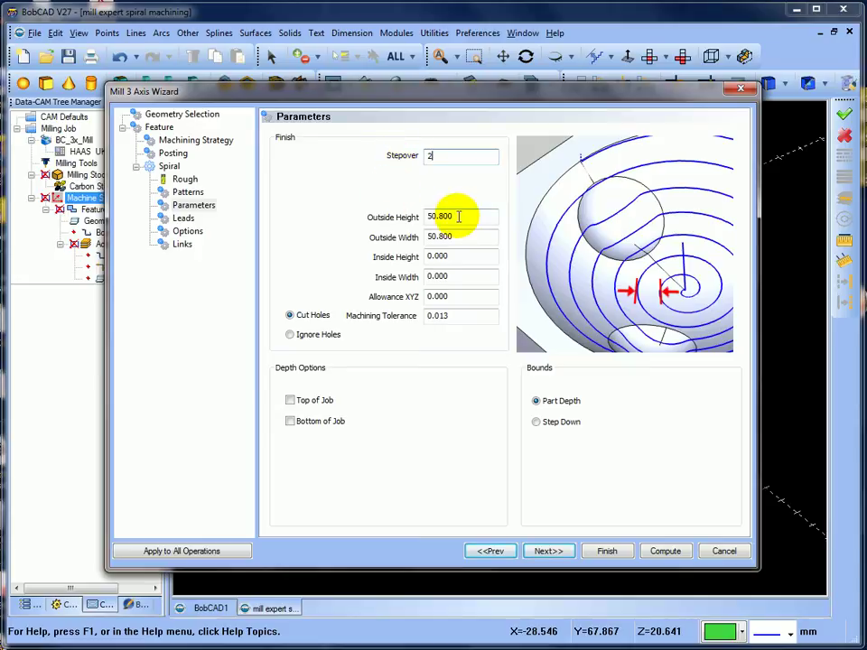
left_click_drag(460, 218, 410, 222)
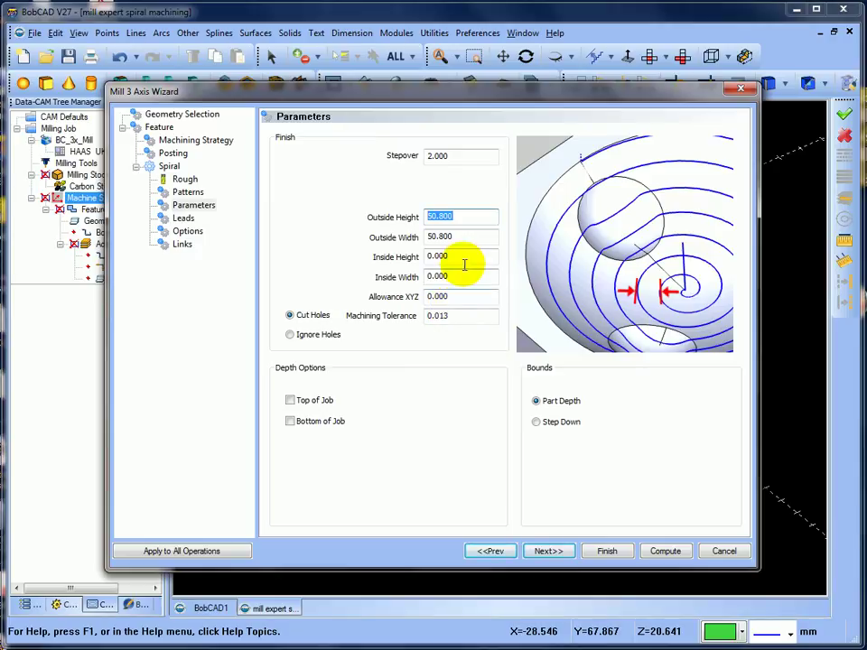
left_click_drag(460, 218, 408, 217)
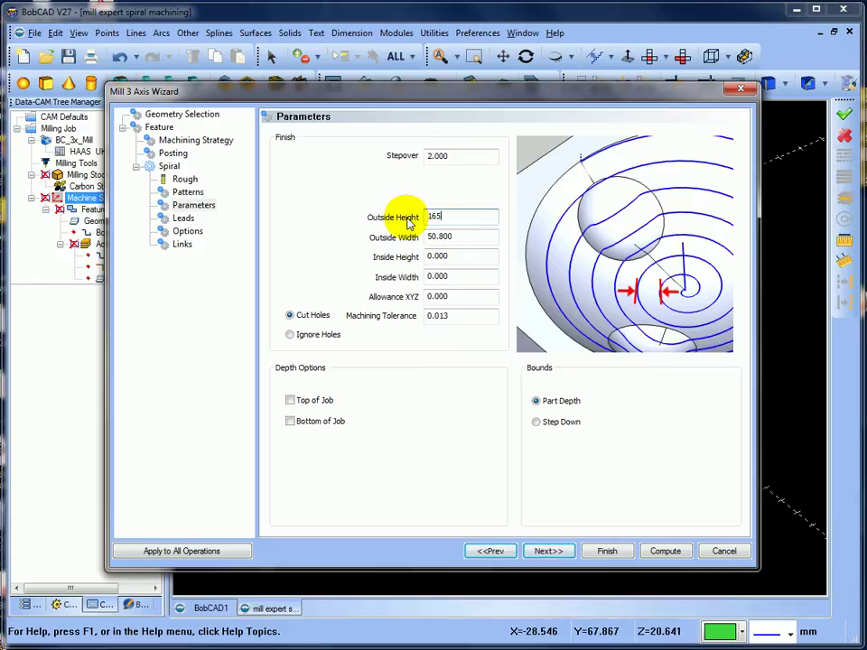
left_click_drag(461, 238, 409, 244)
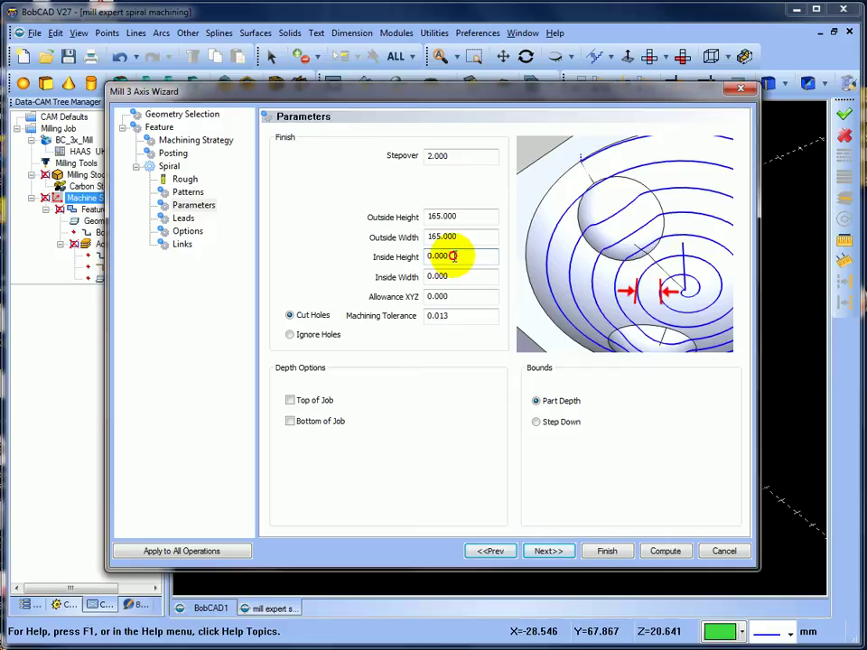
left_click_drag(453, 257, 401, 263)
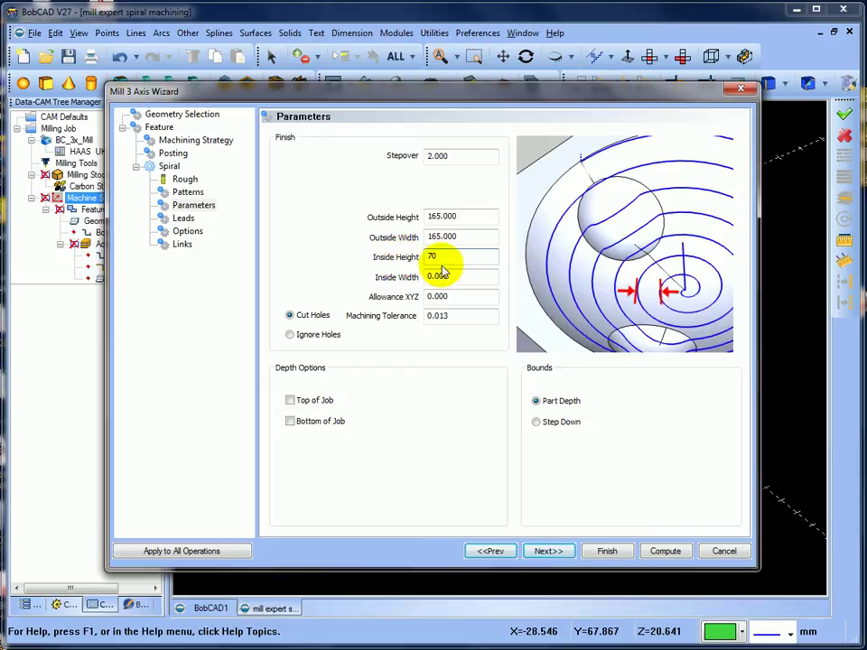
key("Tab")
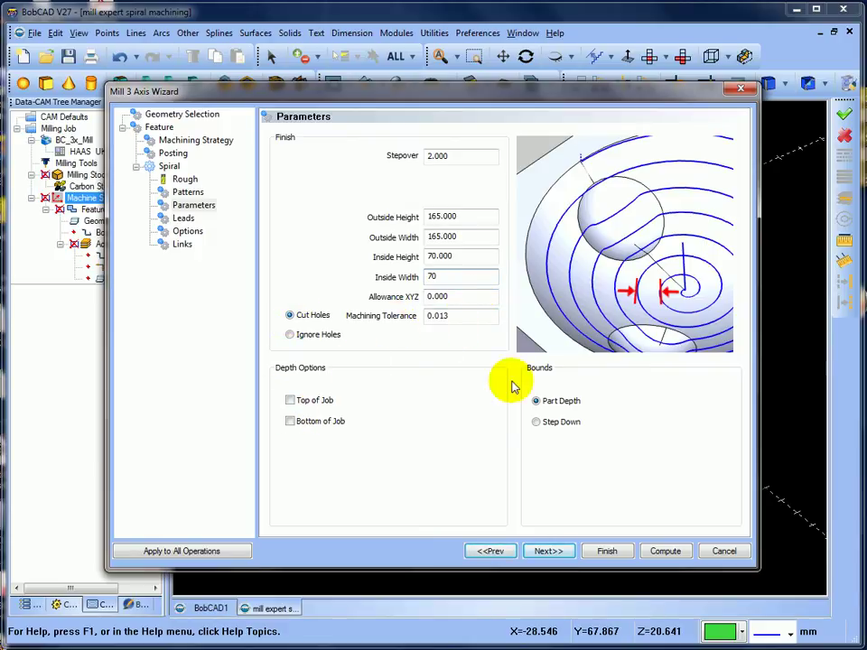
left_click(541, 552)
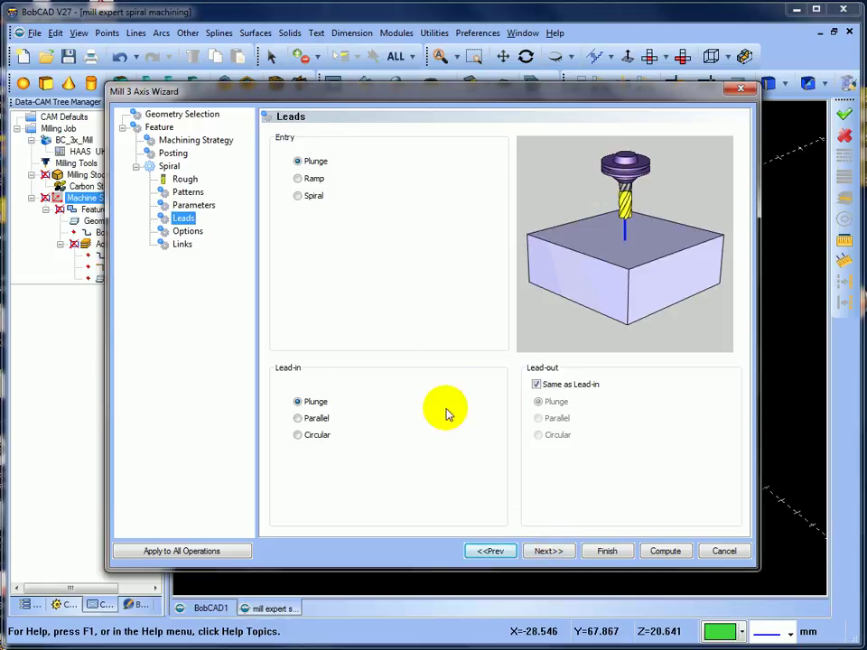
left_click(560, 551)
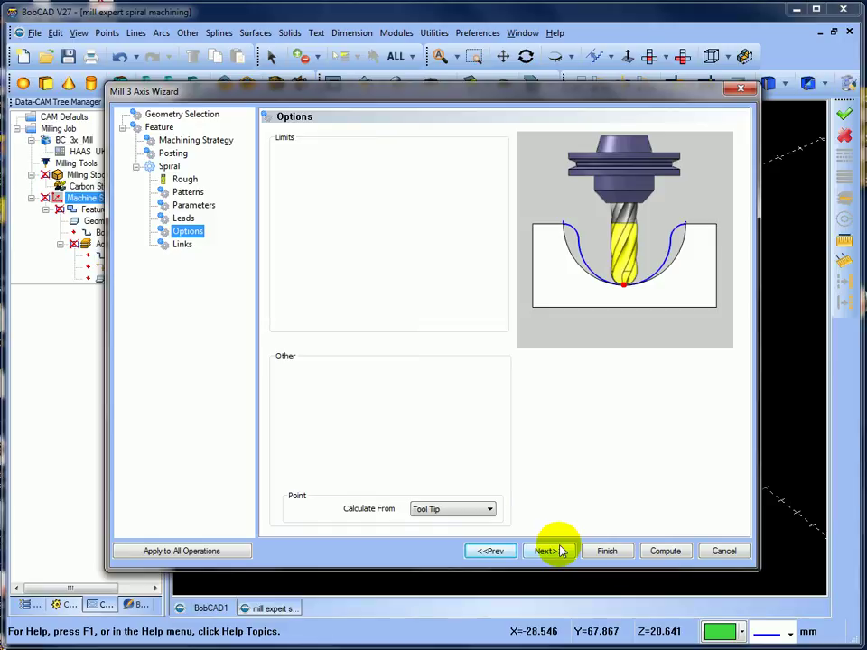
Step: Try Tool Center as the spiral's calculation point and return it to Tool Tip
left_click(472, 511)
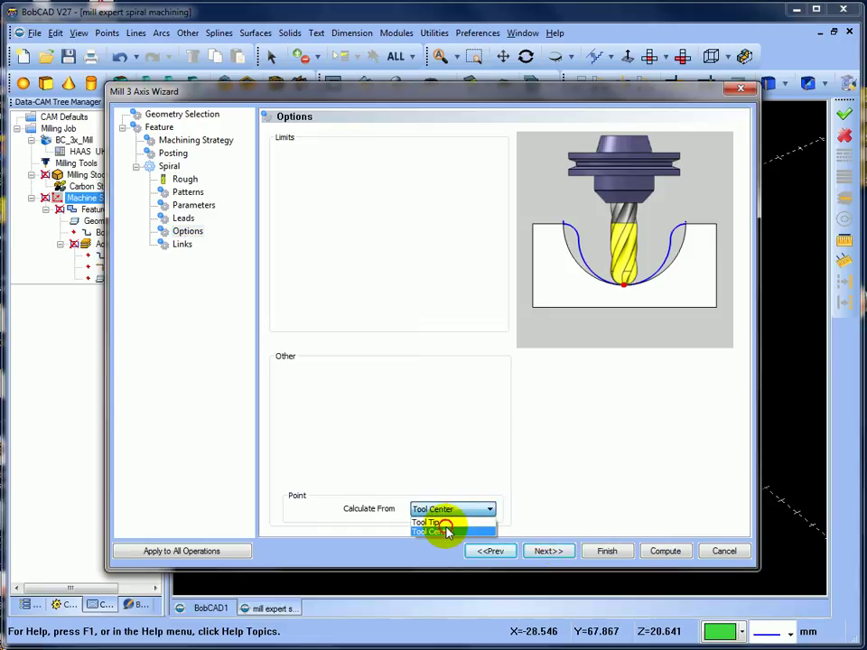
left_click(446, 531)
left_click(486, 510)
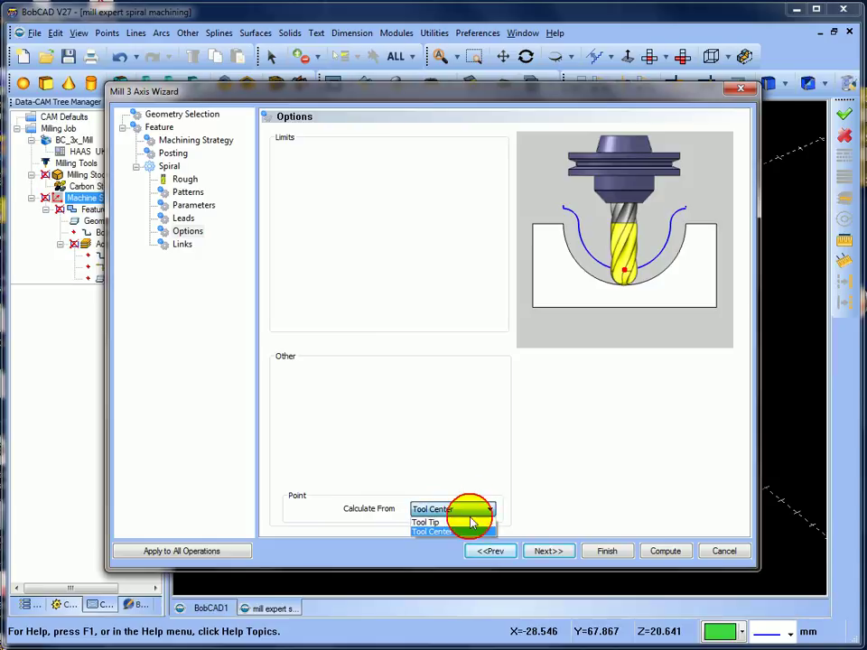
left_click(466, 522)
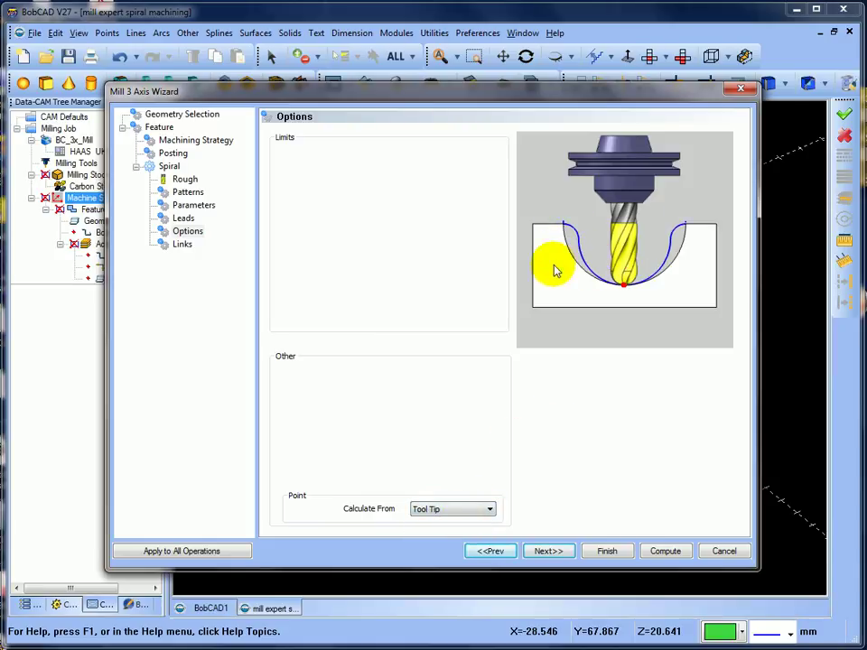
Step: Compute the Spiral toolpath with boundary linking on Follow and inspect it on the part
left_click(553, 551)
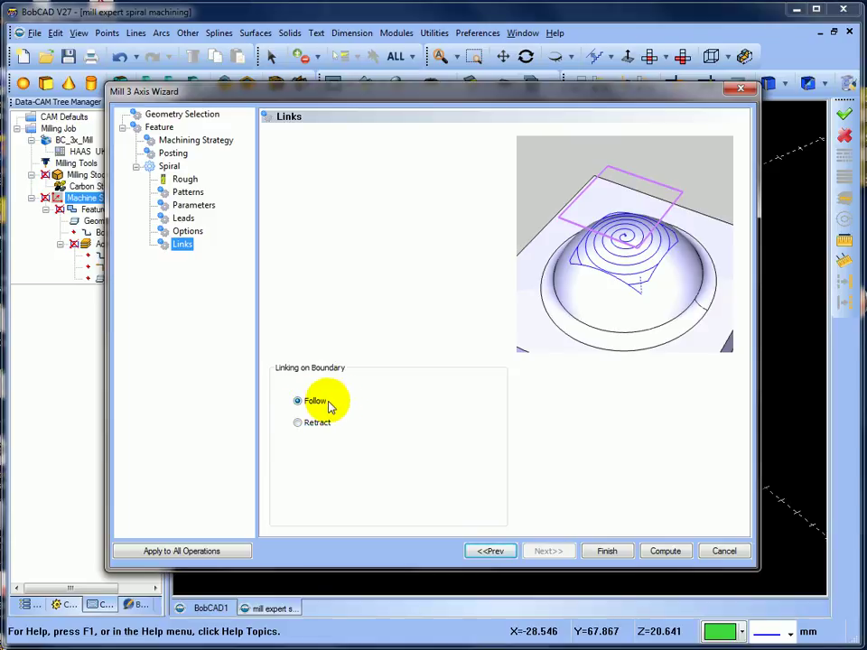
left_click(662, 551)
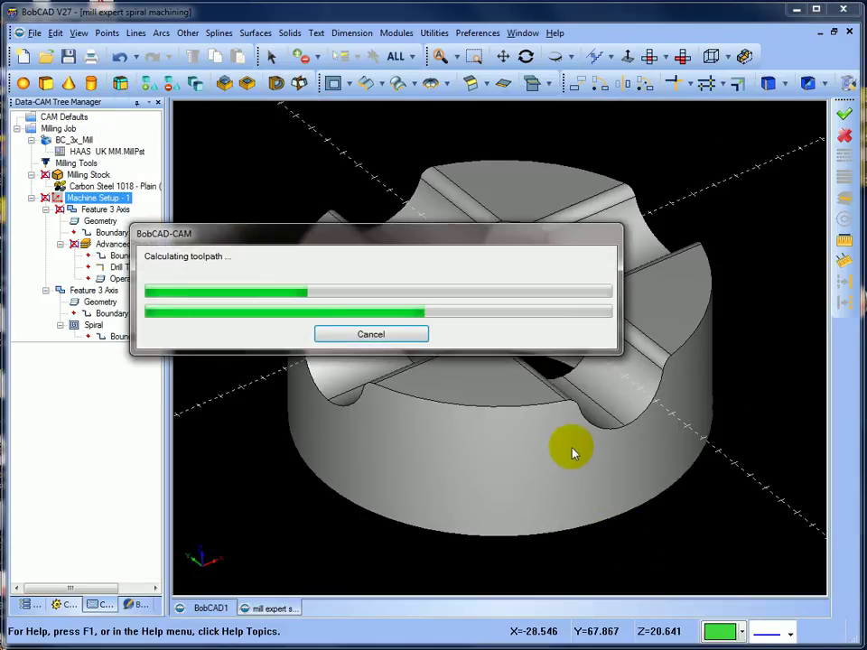
middle_click_drag(551, 425, 519, 358)
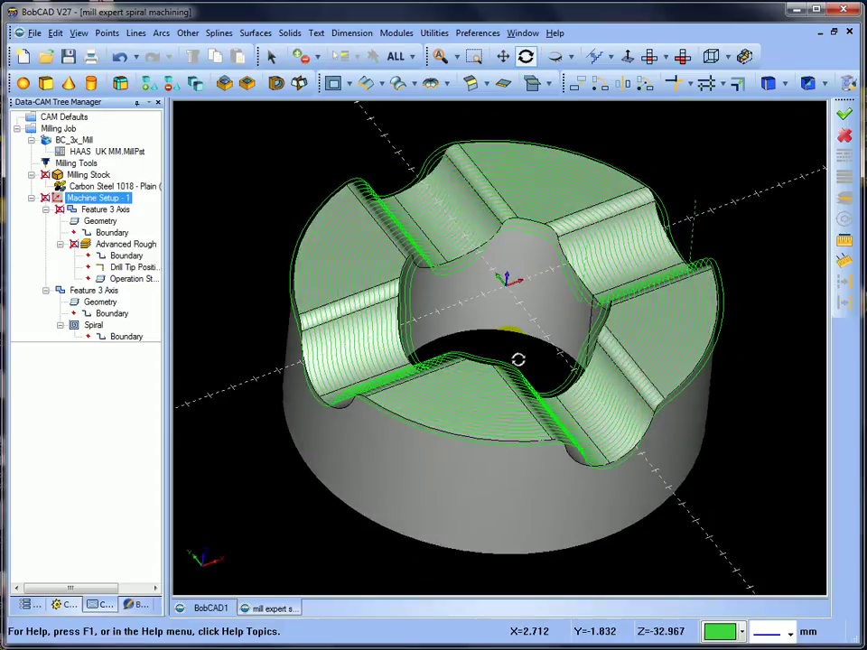
Step: Open the machining simulation for both operations and turn off the toolpath display
left_click(126, 256)
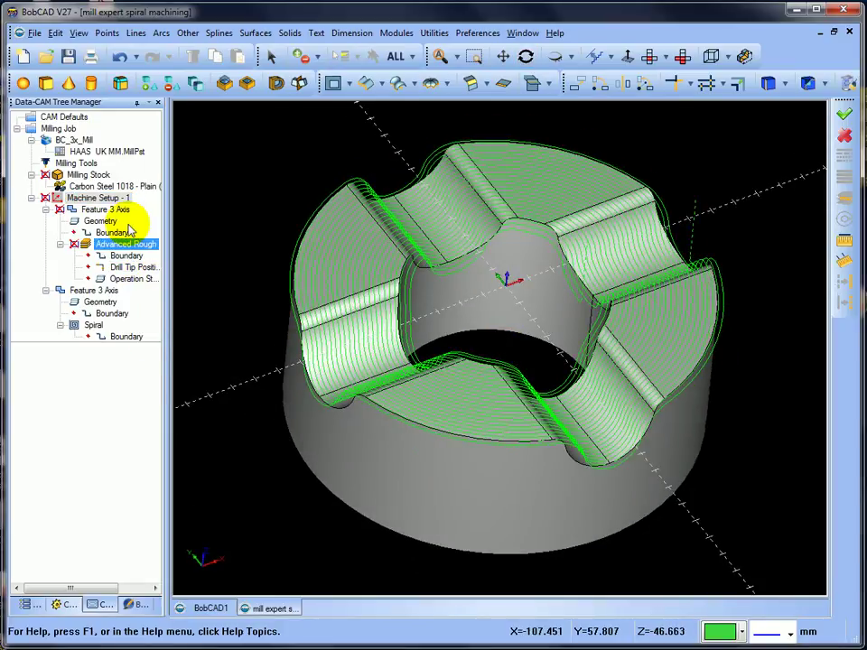
left_click(101, 151)
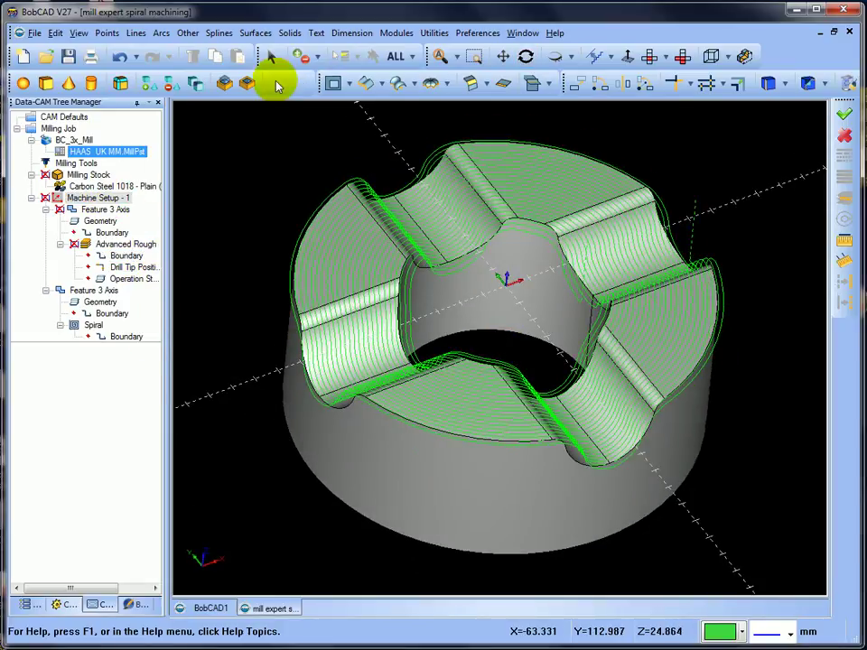
left_click(392, 36)
left_click(416, 129)
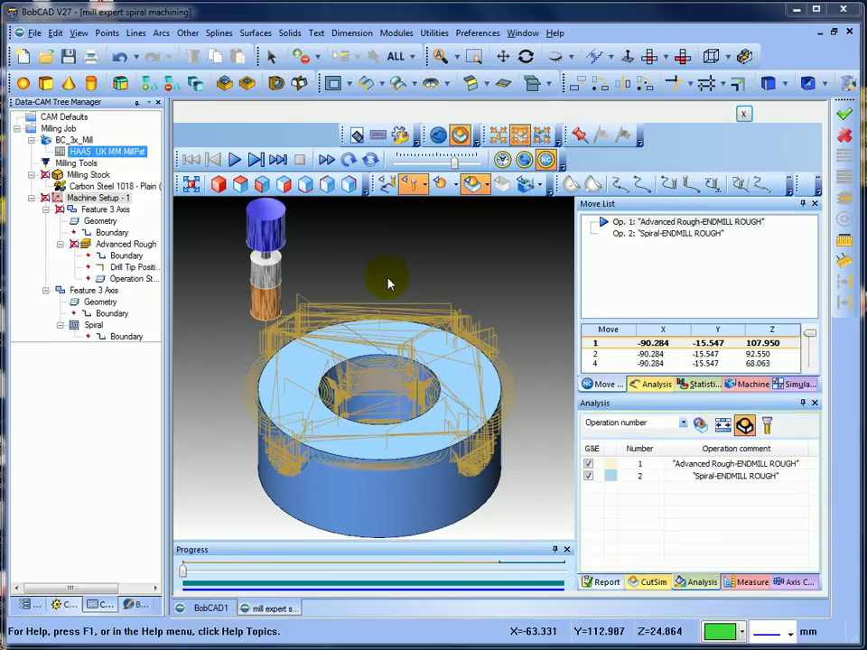
left_click(383, 183)
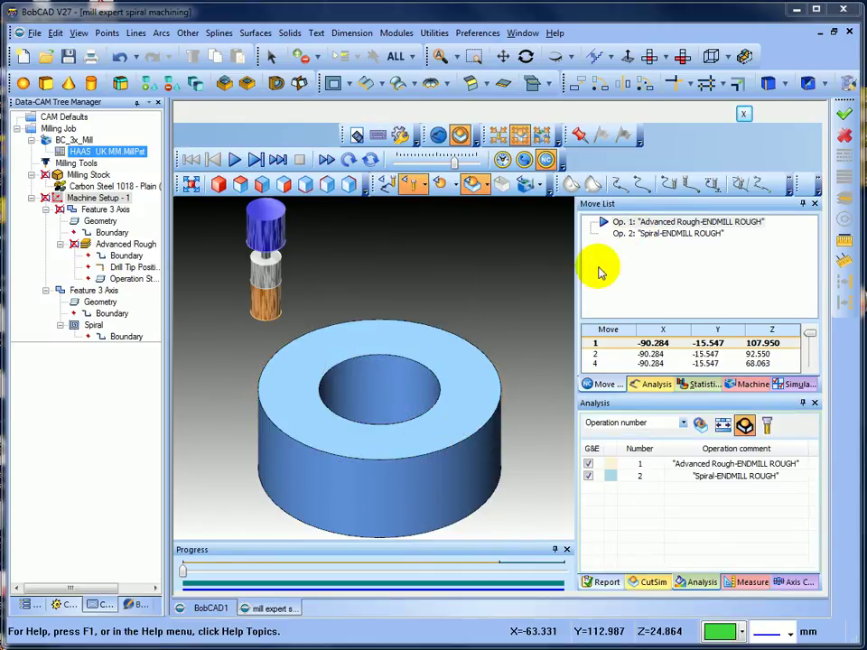
Step: Jump the machining simulation to the Spiral operation, slow the playback and run it
left_click(712, 295)
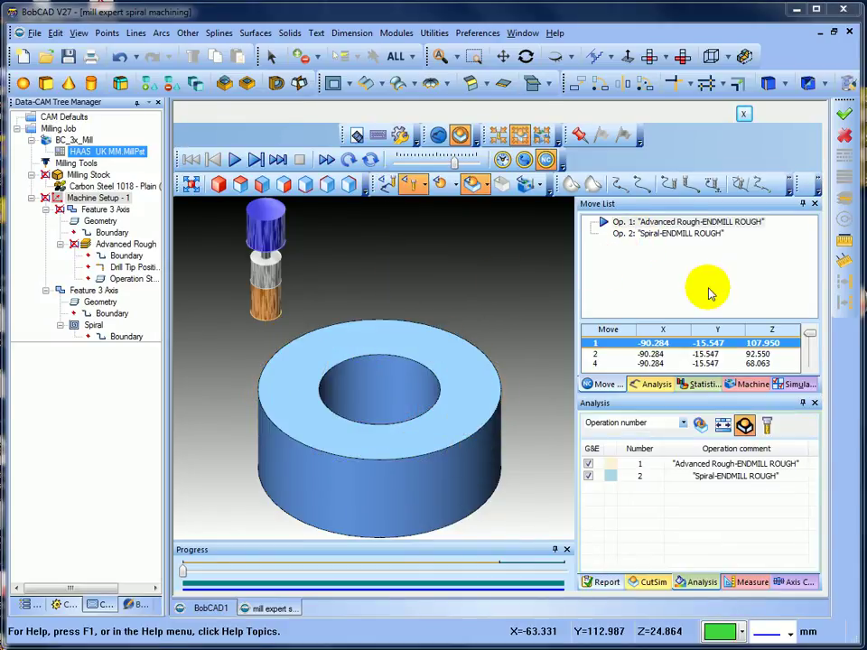
left_click(682, 234)
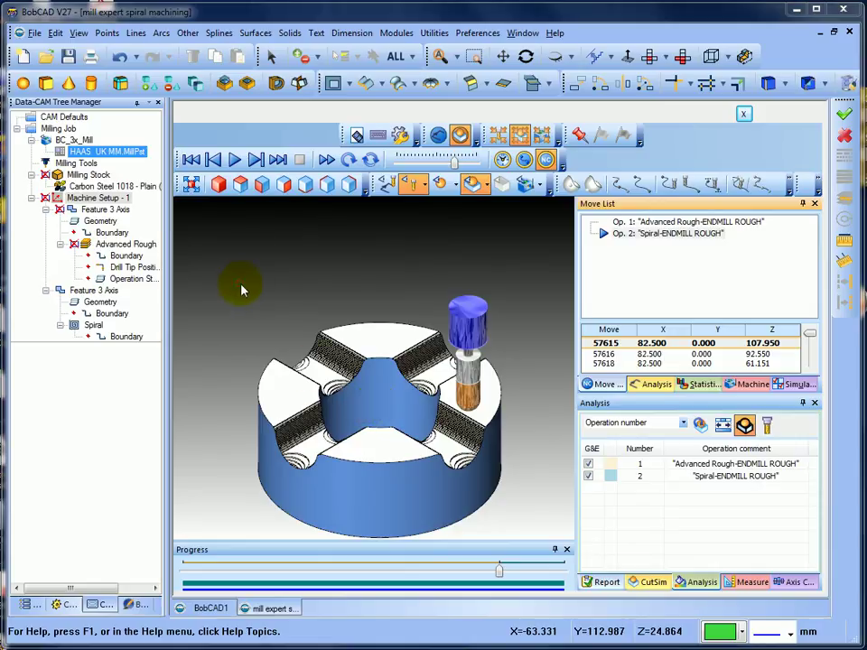
mouse_move(243, 290)
middle_mouse_down()
mouse_move(232, 349)
mouse_move(242, 295)
mouse_move(252, 295)
mouse_move(242, 301)
middle_mouse_up()
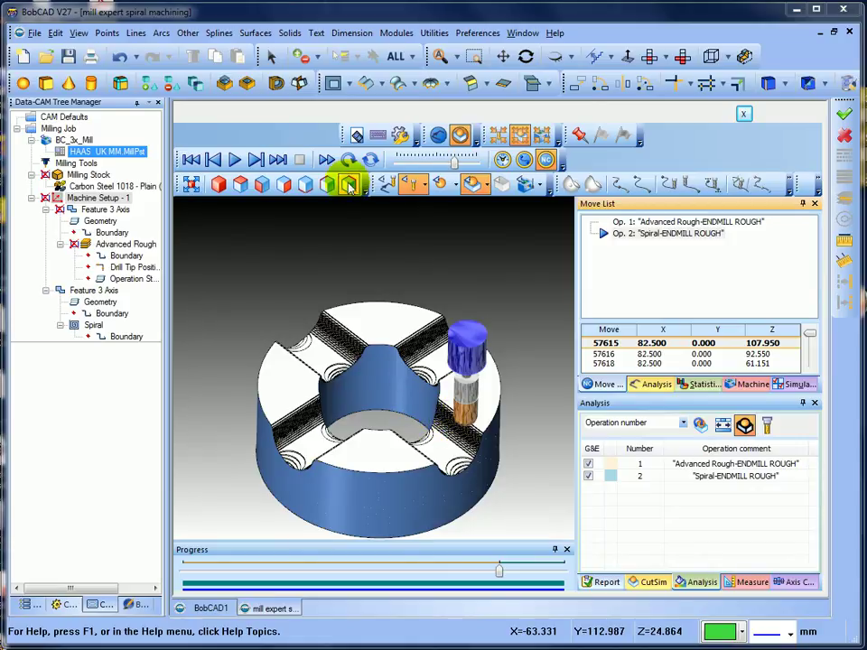
left_click_drag(452, 162, 411, 164)
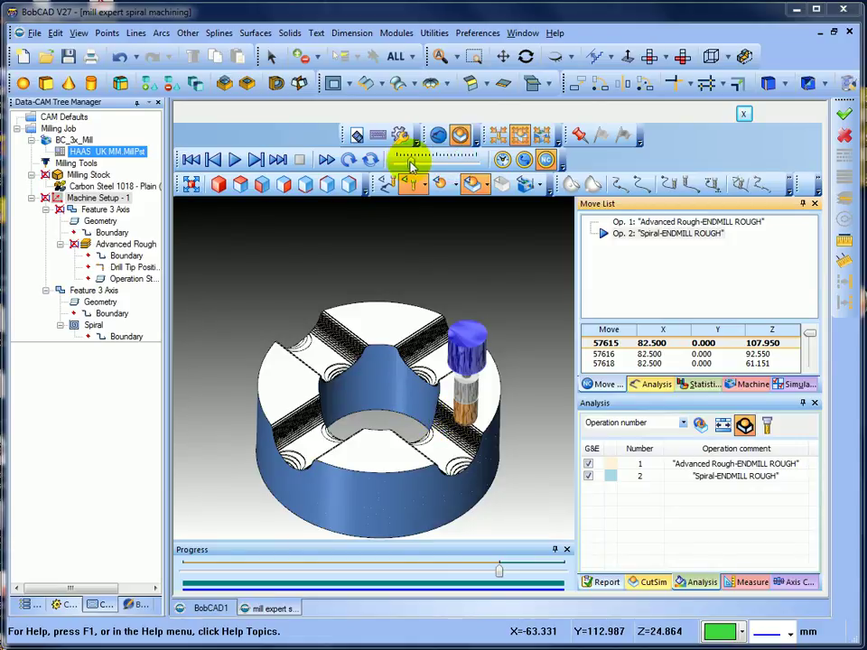
left_click(234, 161)
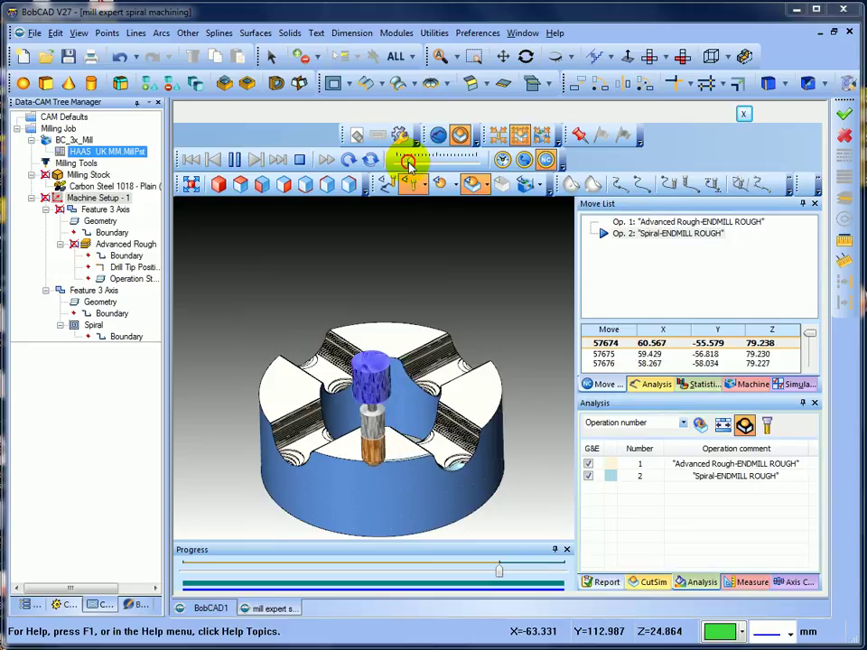
Step: Speed up the simulation playback and inspect the Spiral cut from several angles until the operation ends
left_click_drag(423, 165, 444, 172)
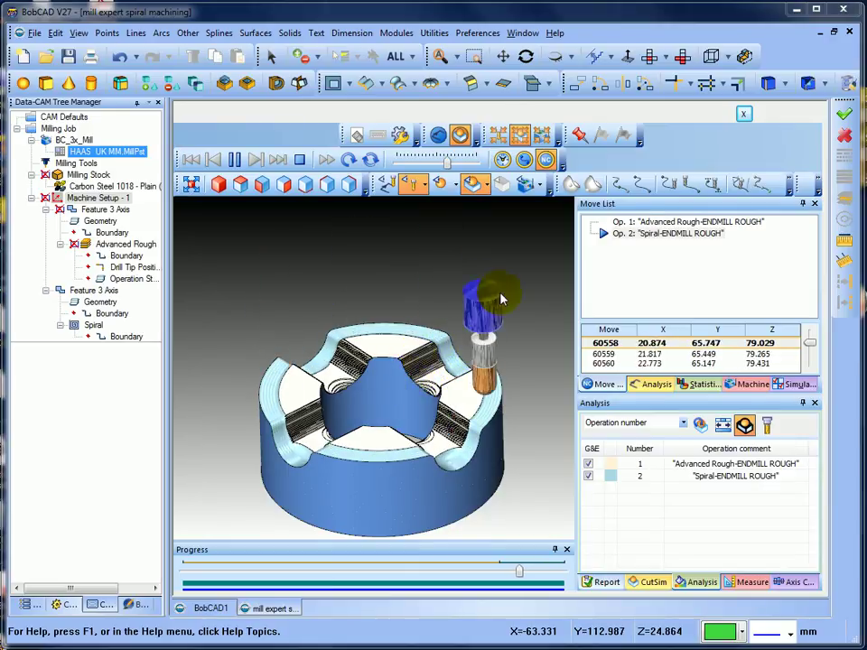
middle_click_drag(496, 293, 511, 318)
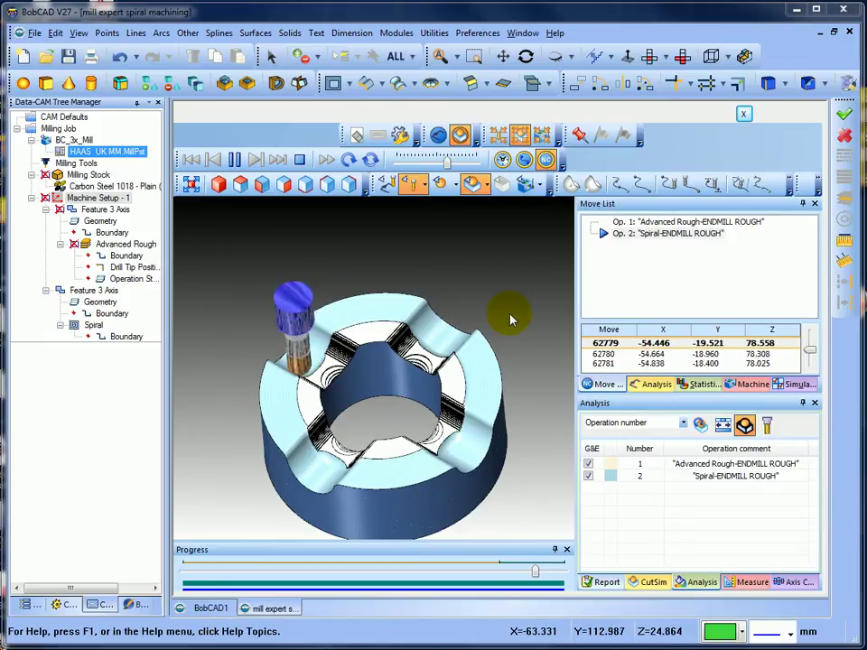
middle_click_drag(510, 319, 539, 297)
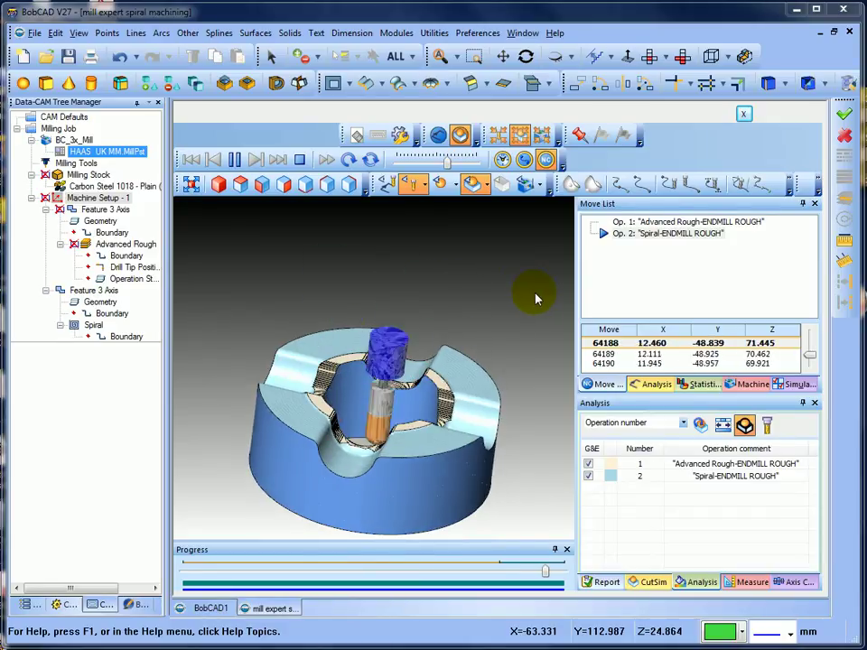
middle_click_drag(535, 299, 378, 416)
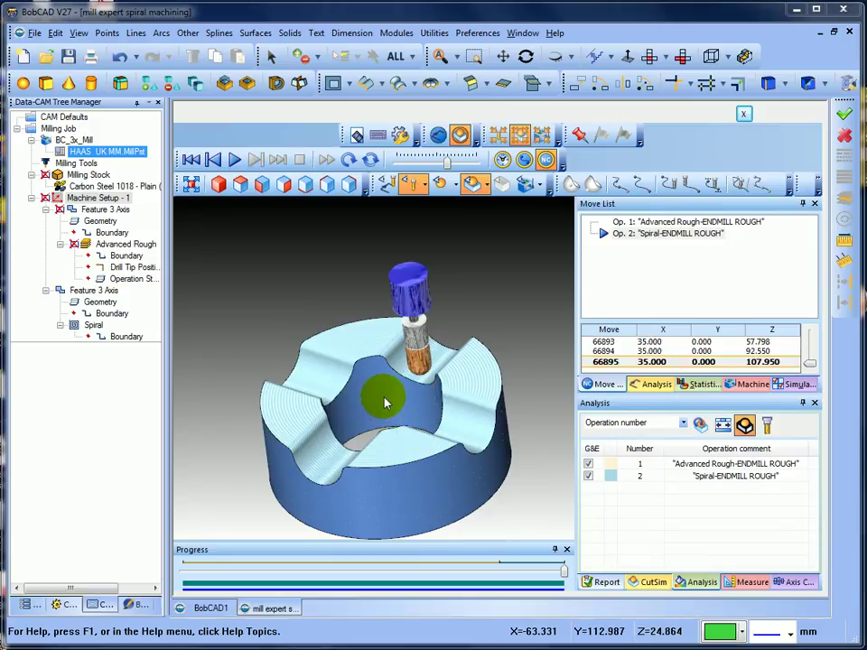
mouse_move(385, 401)
left_mouse_down()
mouse_move(395, 442)
mouse_move(394, 369)
mouse_move(406, 412)
mouse_move(399, 398)
left_mouse_up()
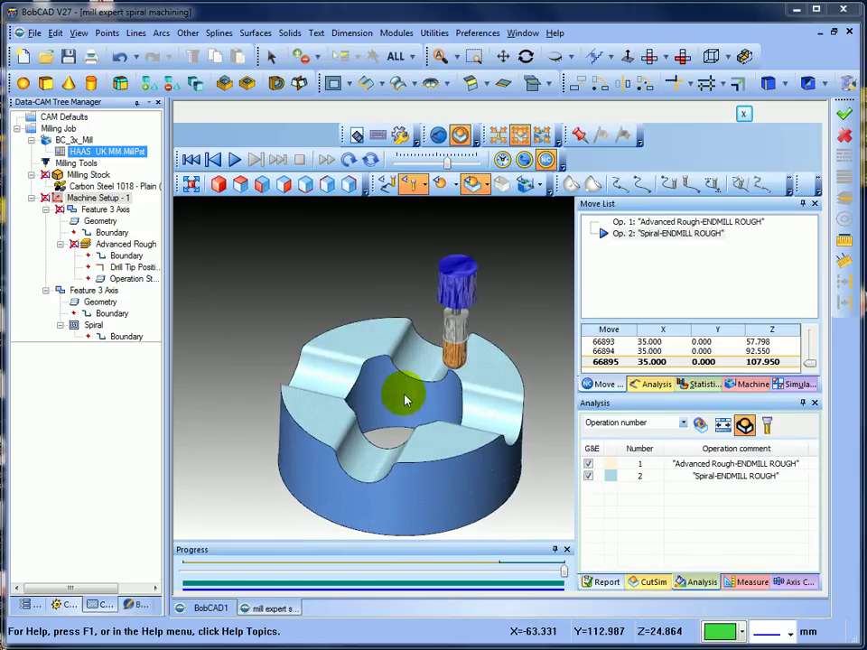
Step: Run the Deviation analysis on the machined part, inspect the surfaces, and close the simulation
left_click(684, 426)
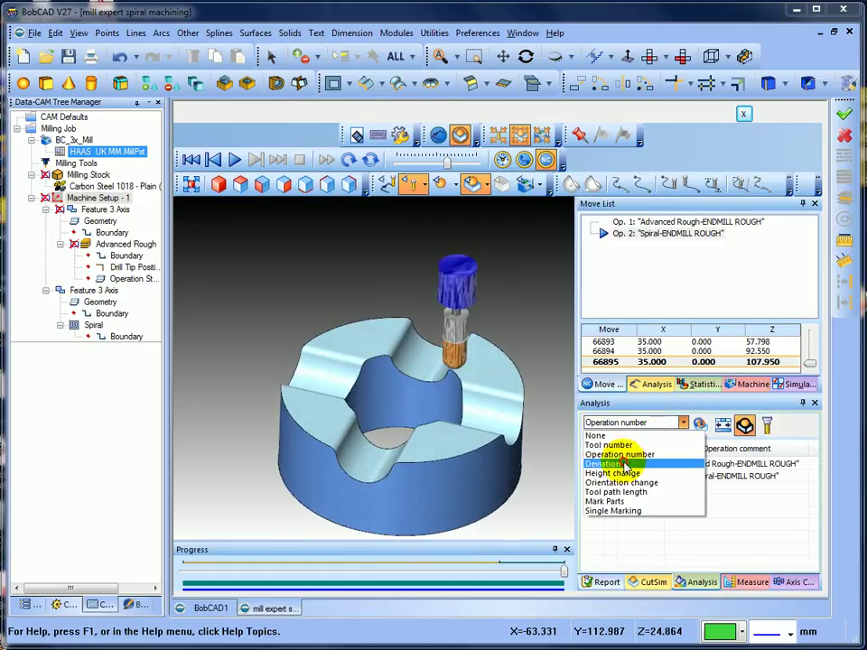
left_click(624, 465)
left_click(700, 424)
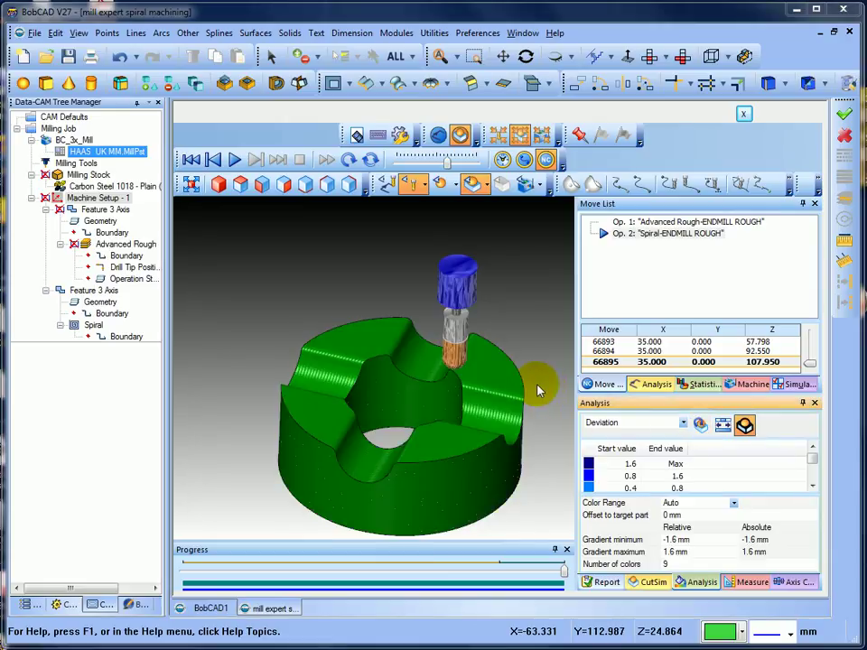
middle_click_drag(536, 395, 477, 408)
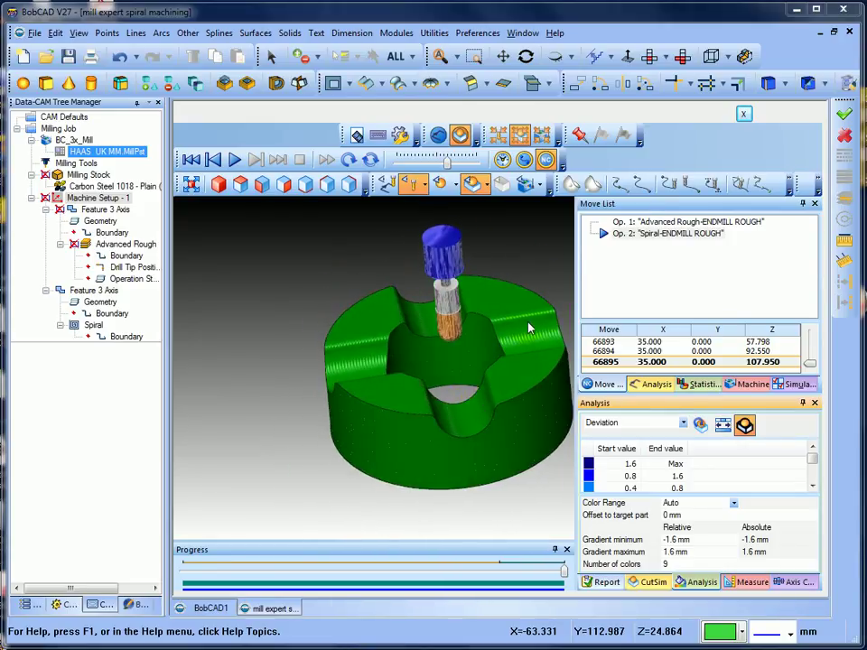
left_click(742, 112)
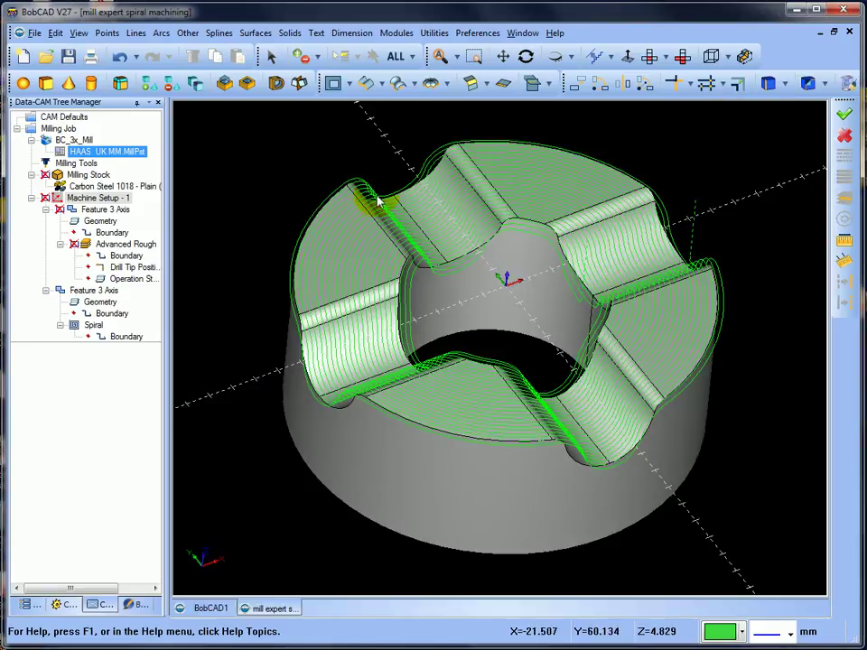
Step: Edit the second 3-axis feature, set its Spiral stepover to 0.2 mm, and compute the toolpath
right_click(104, 291)
left_click(137, 301)
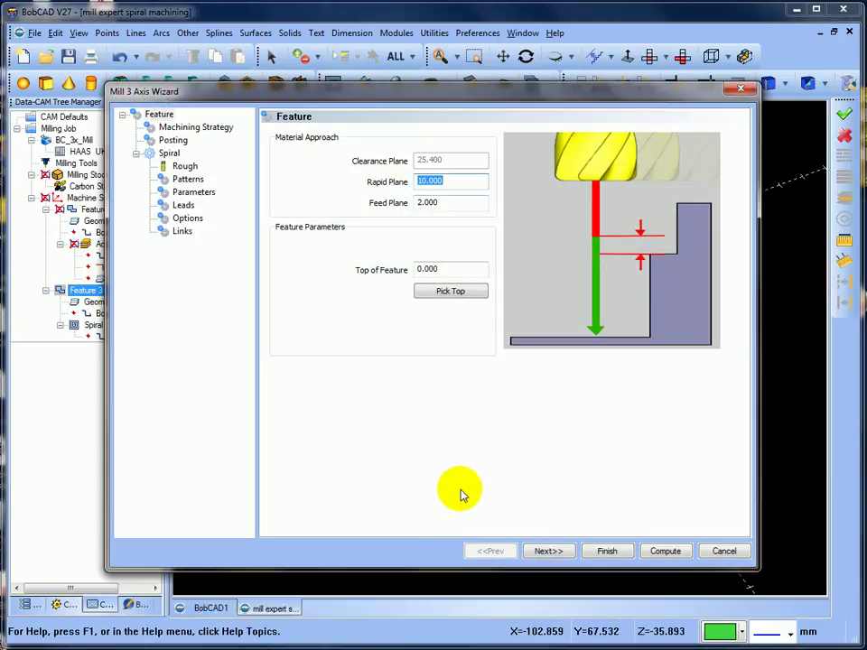
left_click(546, 551)
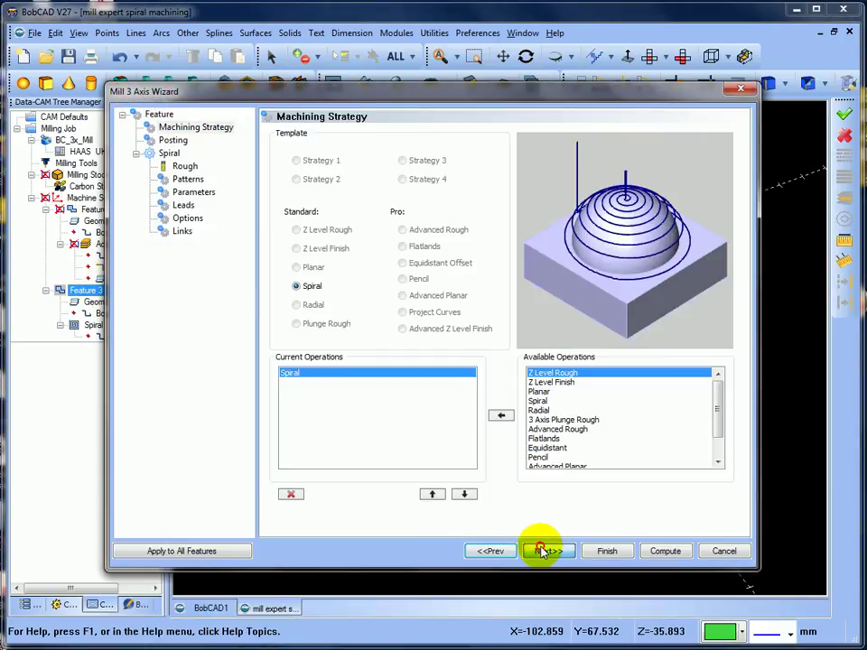
left_click(546, 551)
left_click(545, 551)
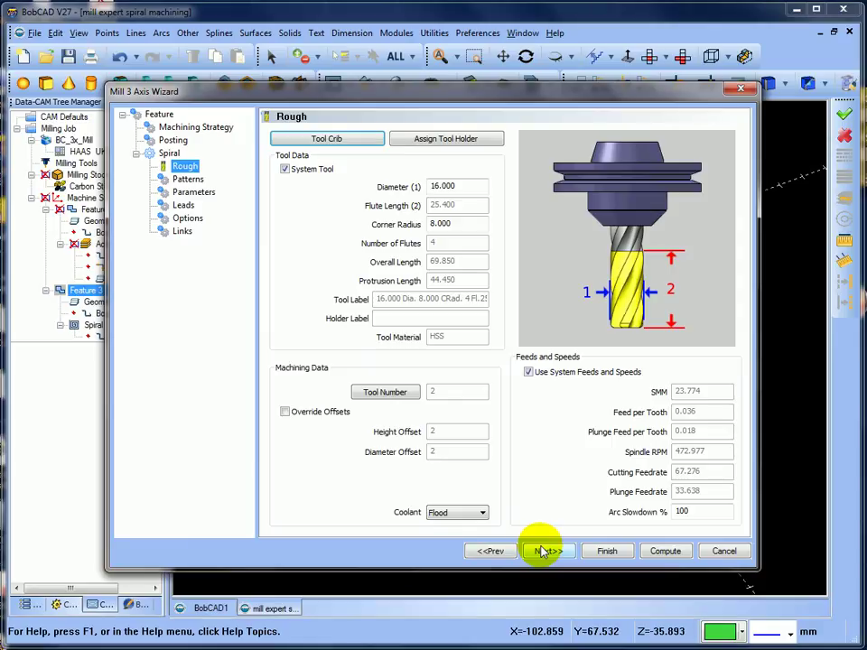
left_click(546, 551)
left_click(542, 551)
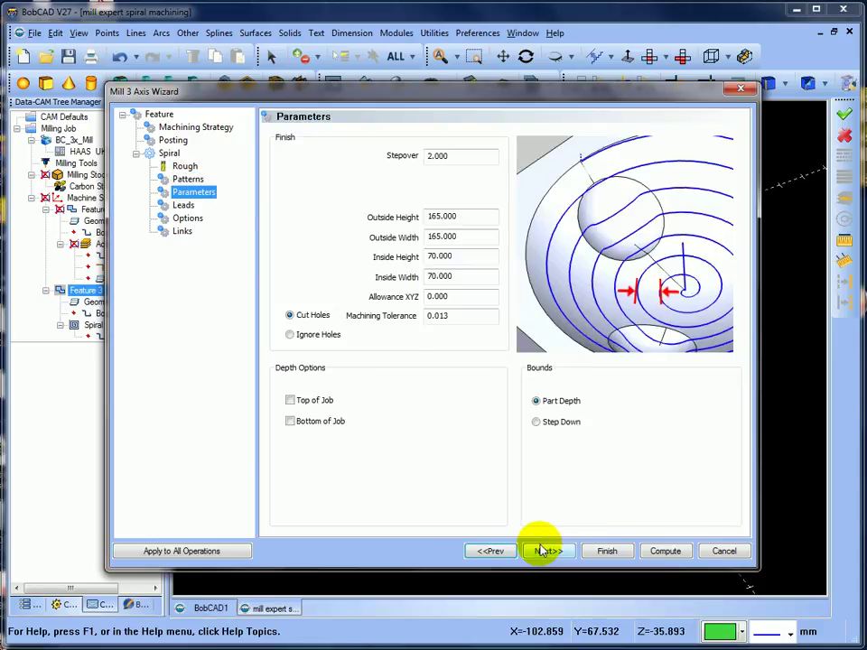
left_click_drag(452, 159, 365, 143)
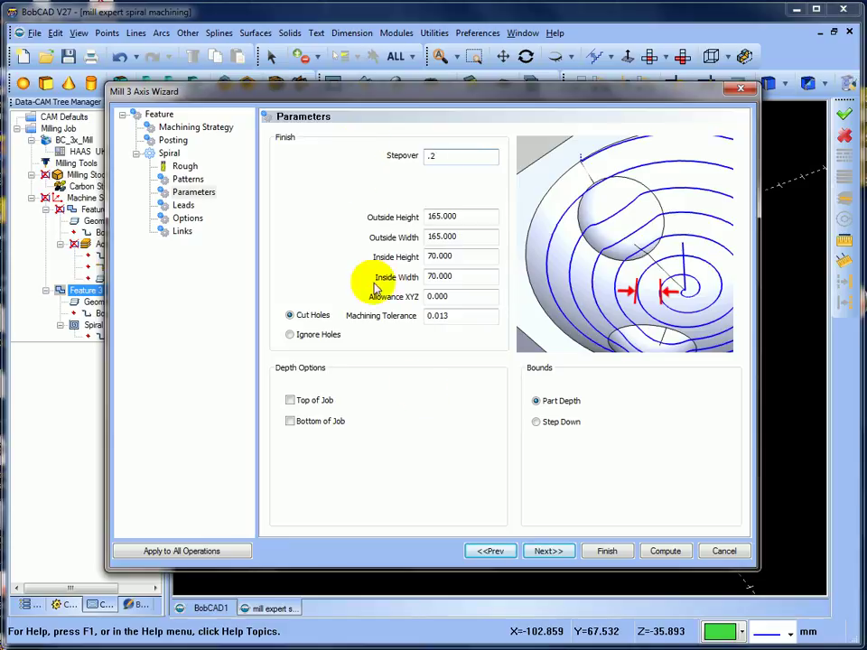
left_click(662, 552)
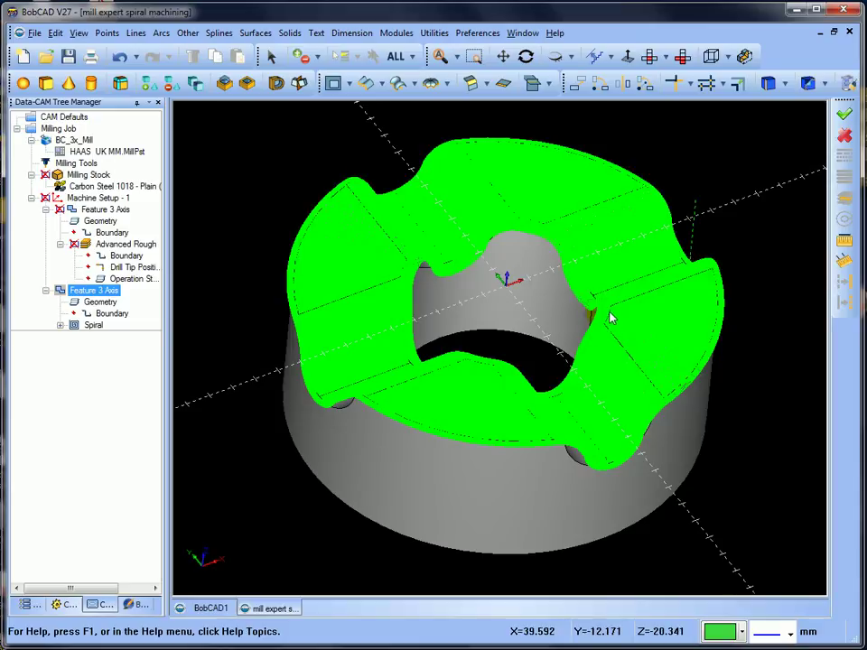
Step: Examine the spacing of the recomputed Spiral toolpath passes up close and across the whole part
middle_click_drag(610, 318, 411, 433)
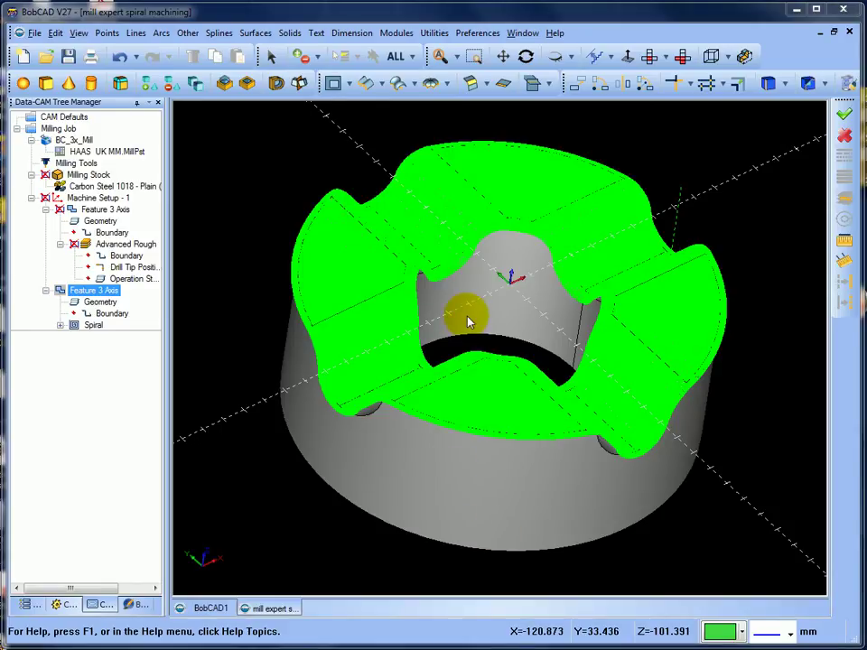
middle_click_drag(470, 276, 475, 318)
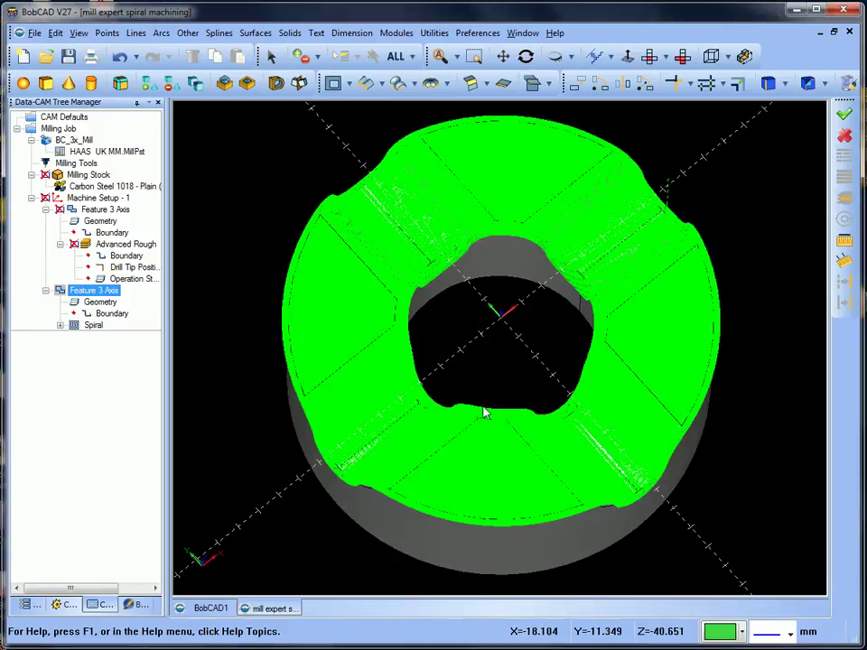
scroll(490, 449, "down", 2)
scroll(489, 449, "up", 8)
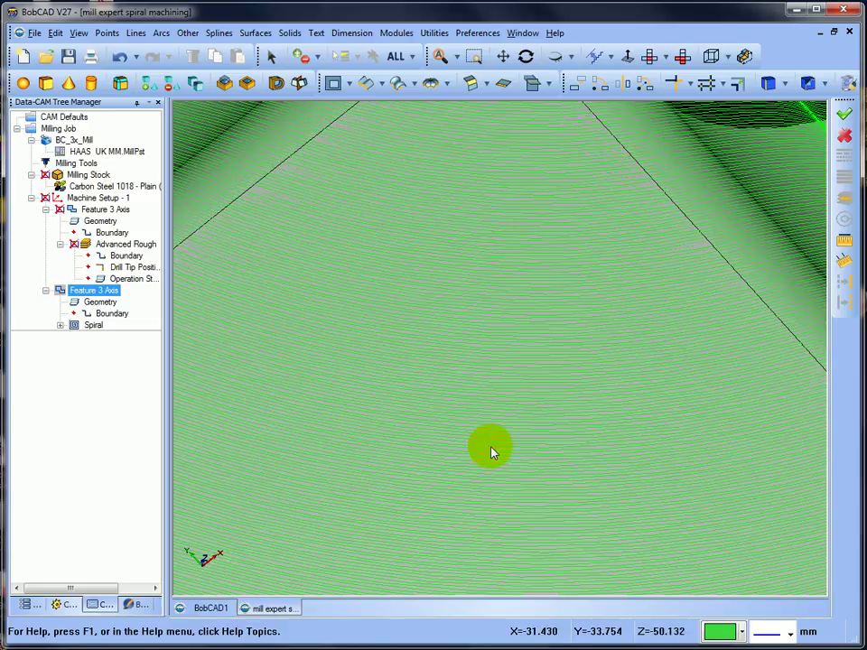
scroll(543, 215, "down", 3)
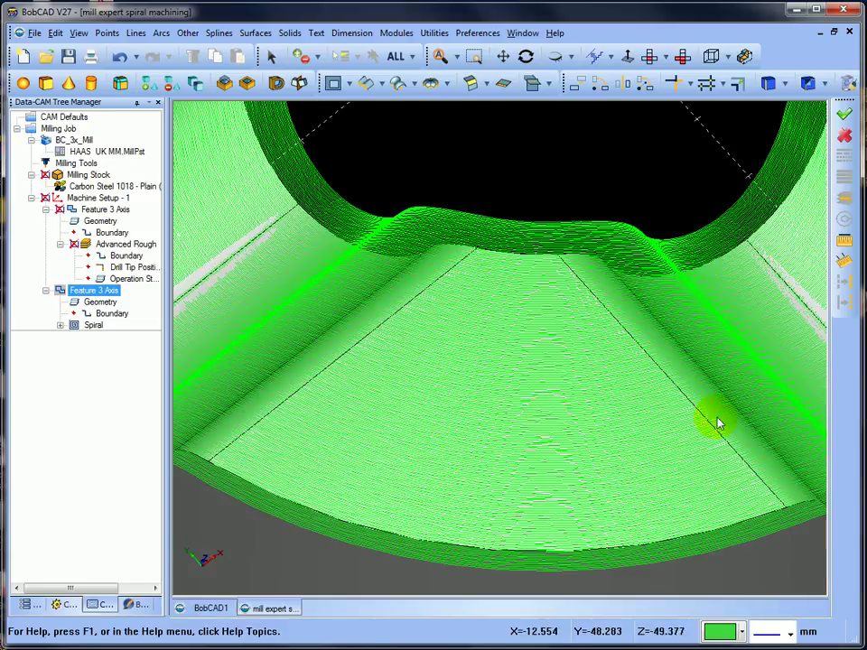
scroll(727, 390, "down", 3)
scroll(722, 390, "up", 2)
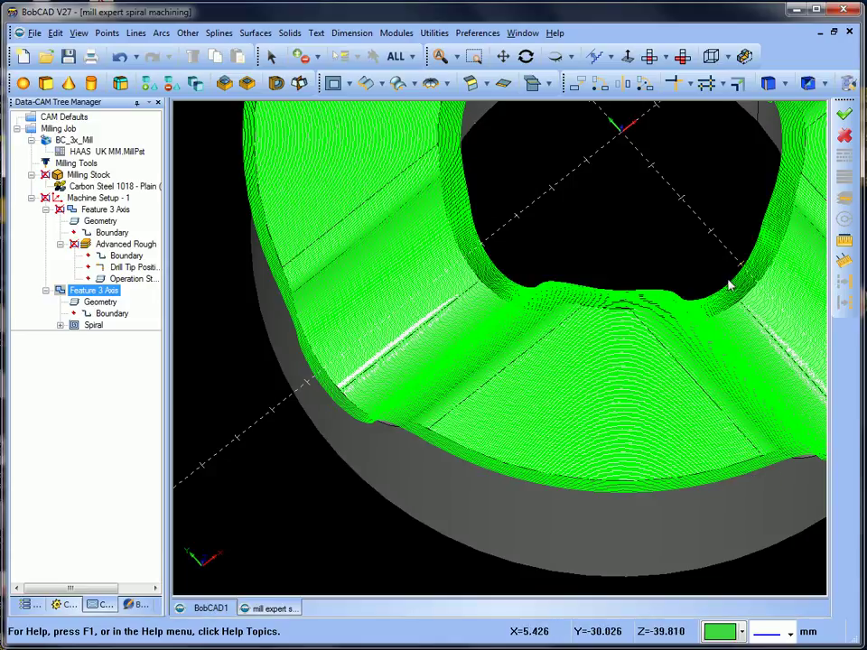
middle_click_drag(610, 352, 620, 287)
scroll(615, 361, "down", 3)
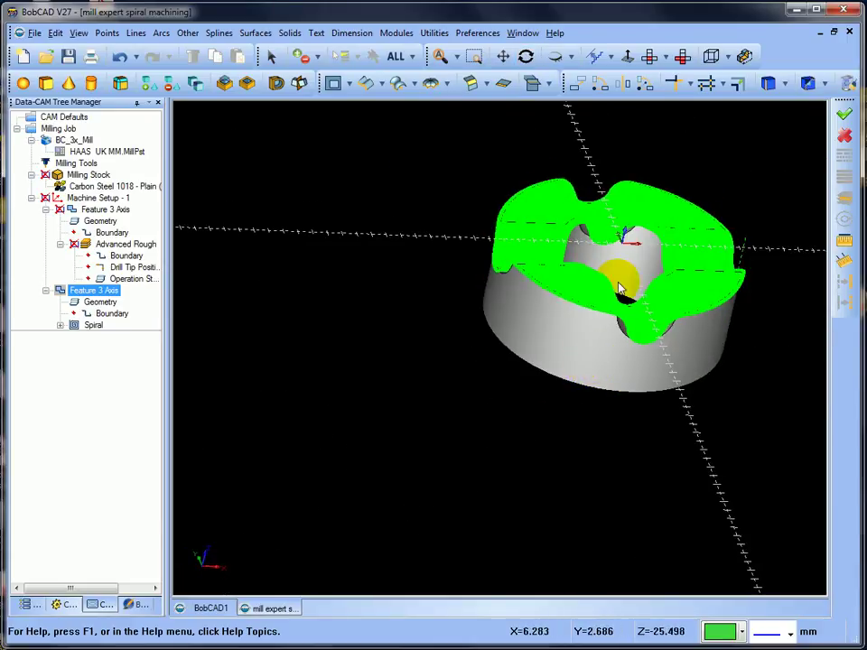
left_click(682, 56)
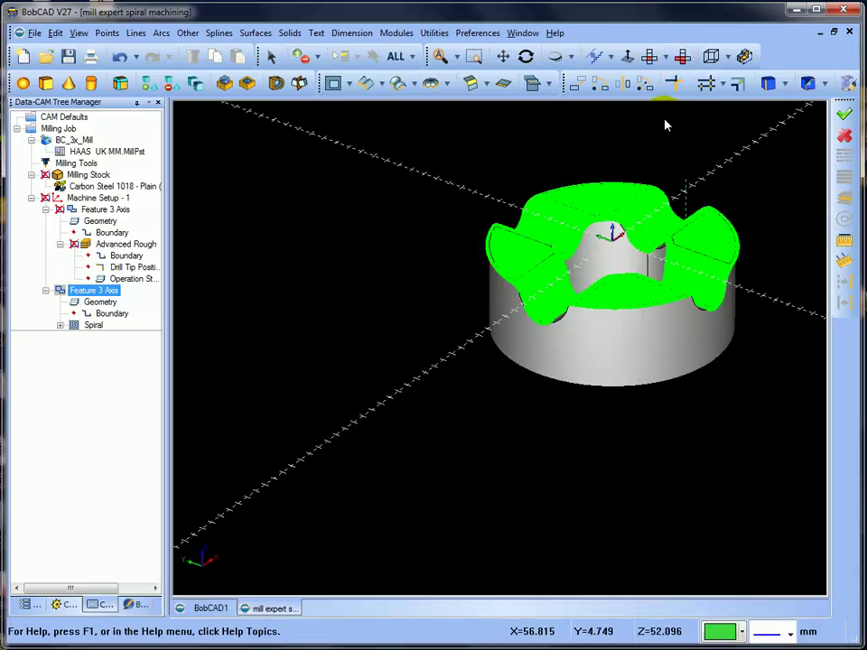
left_click(442, 56)
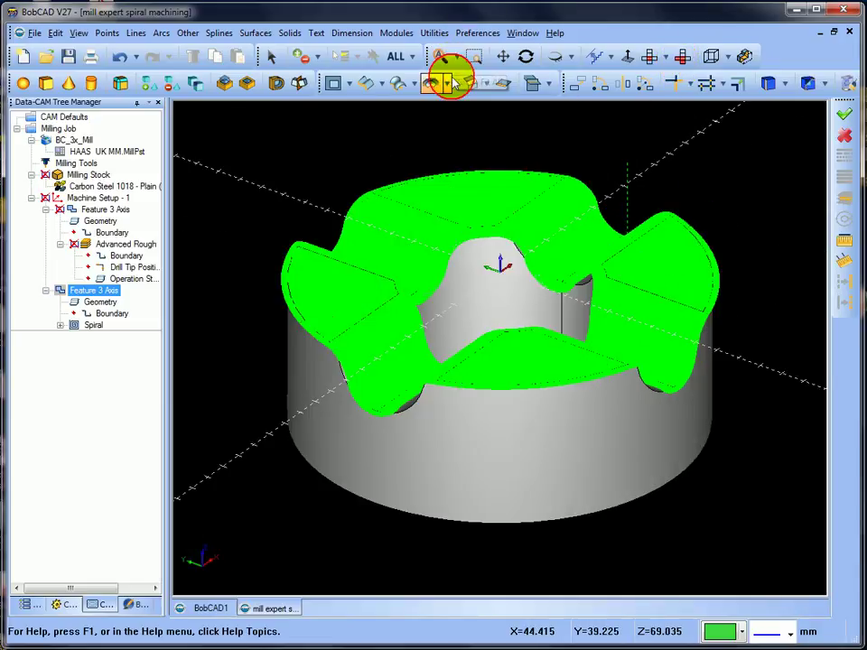
Step: Reopen the machining simulation, hide the toolpath, jump to the Spiral operation, and run it
left_click(396, 32)
left_click(408, 131)
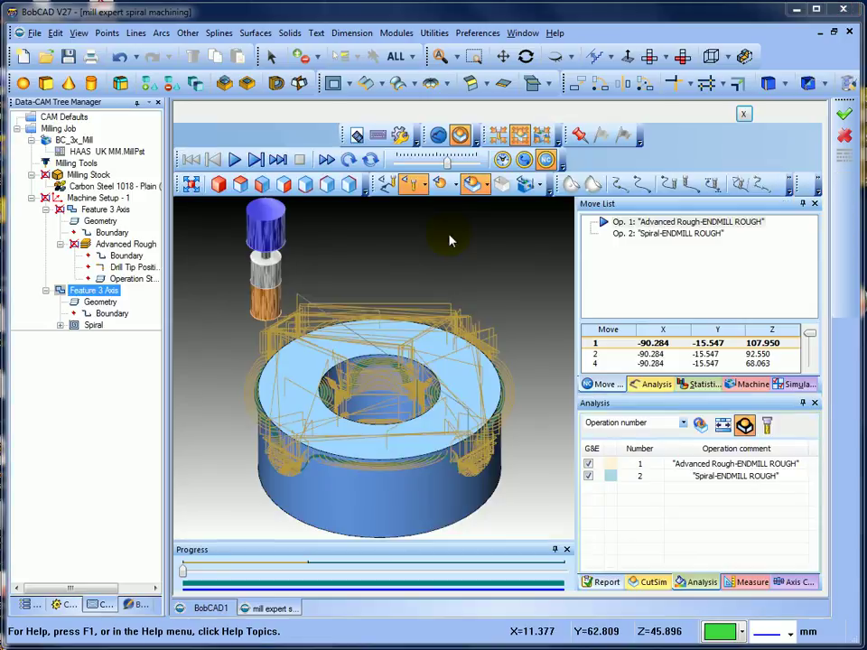
left_click(387, 183)
left_click(666, 235)
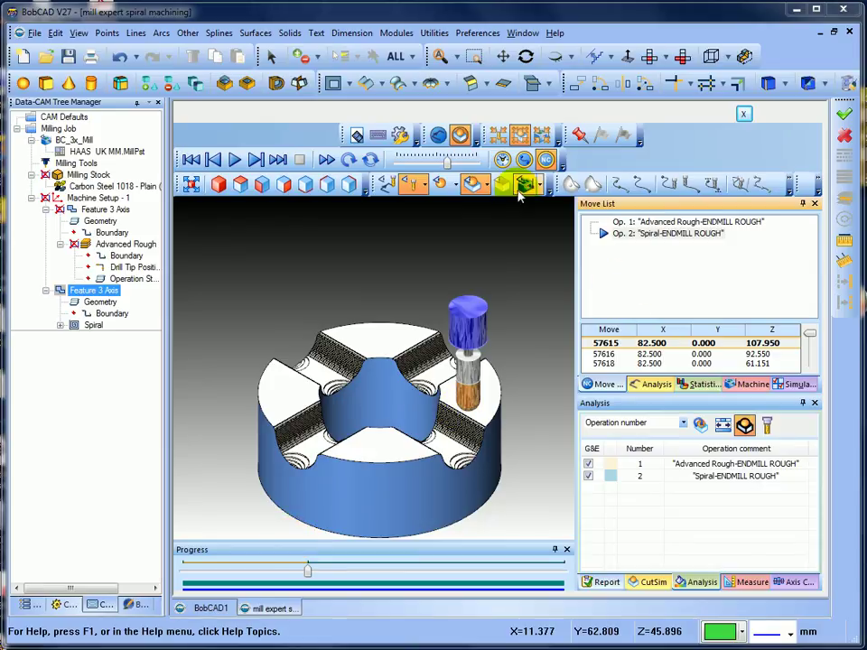
left_click(233, 161)
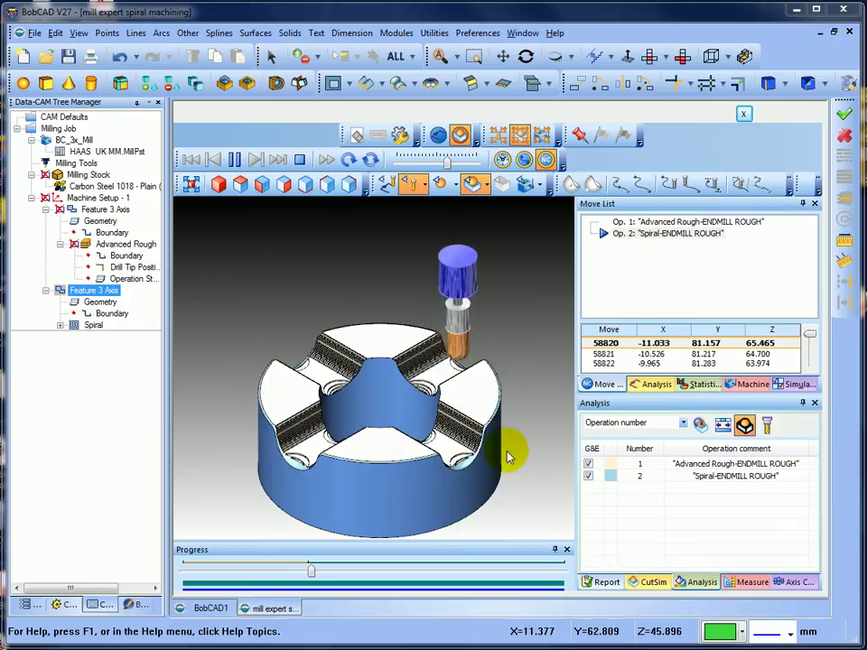
Step: Inspect the running Spiral cut at the outer edge up close while adjusting the playback speed
scroll(505, 452, "up", 5)
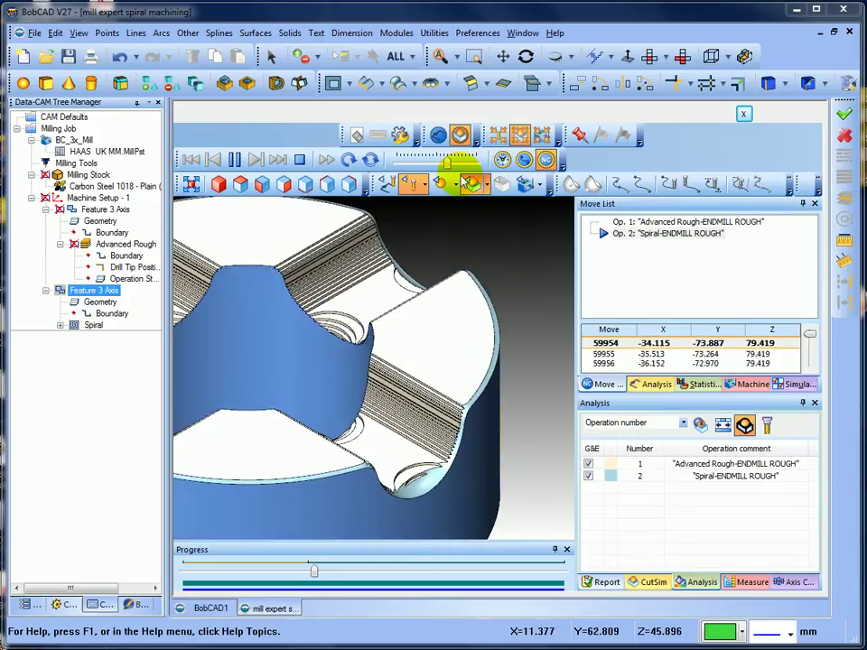
left_click_drag(454, 168, 467, 165)
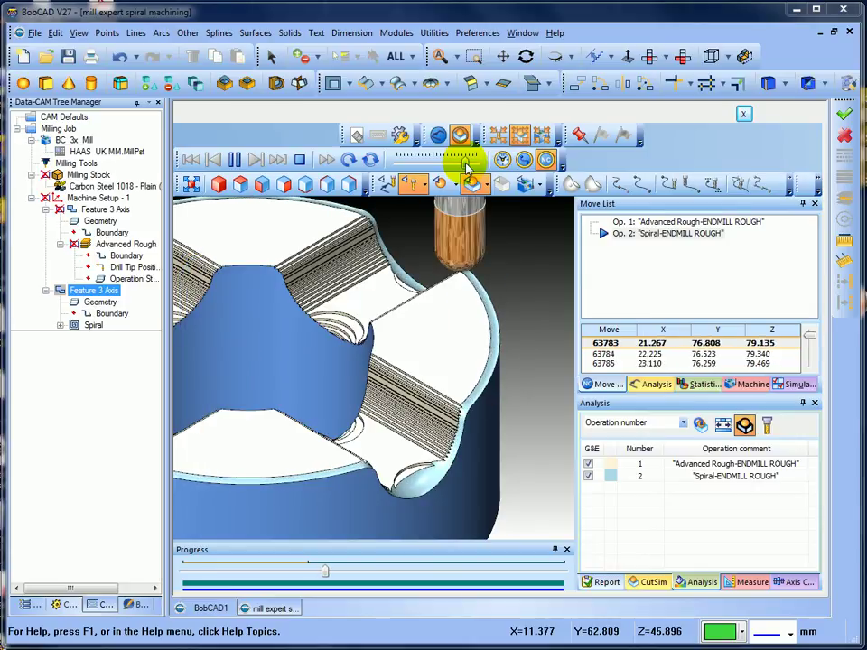
left_click_drag(464, 167, 448, 171)
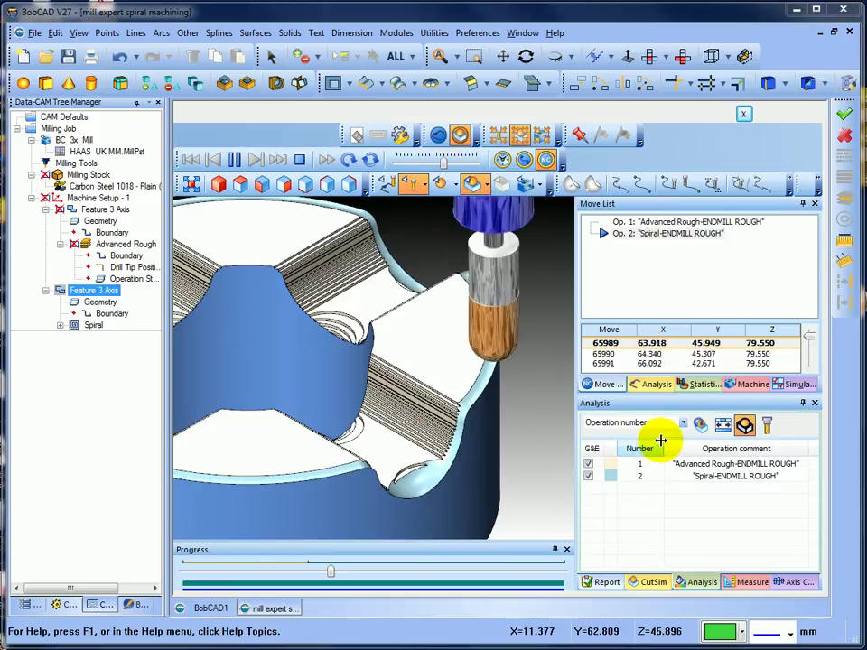
Step: Switch the simulation analysis to Deviation, update the comparison with the target part, and bring the whole part into view
left_click(682, 424)
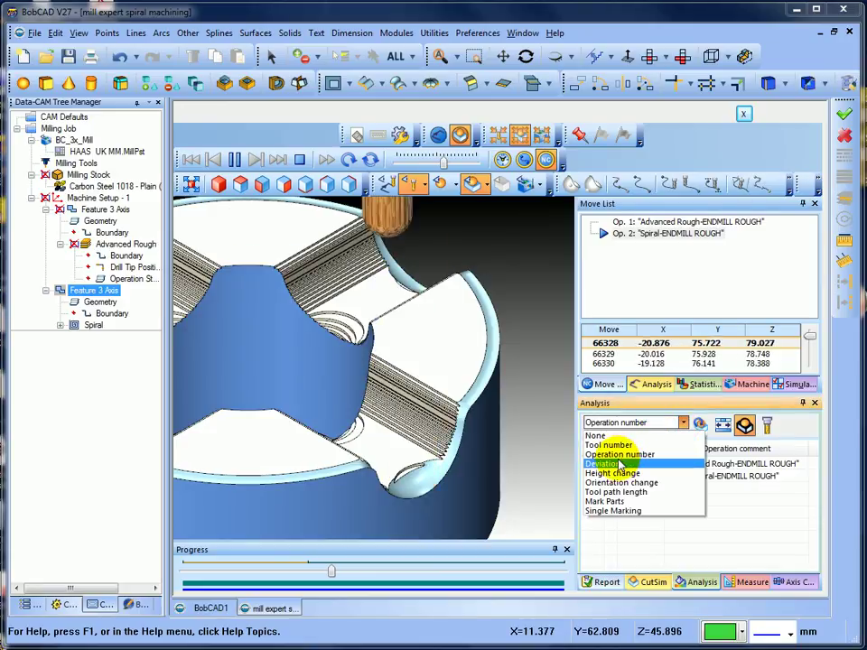
left_click(631, 461)
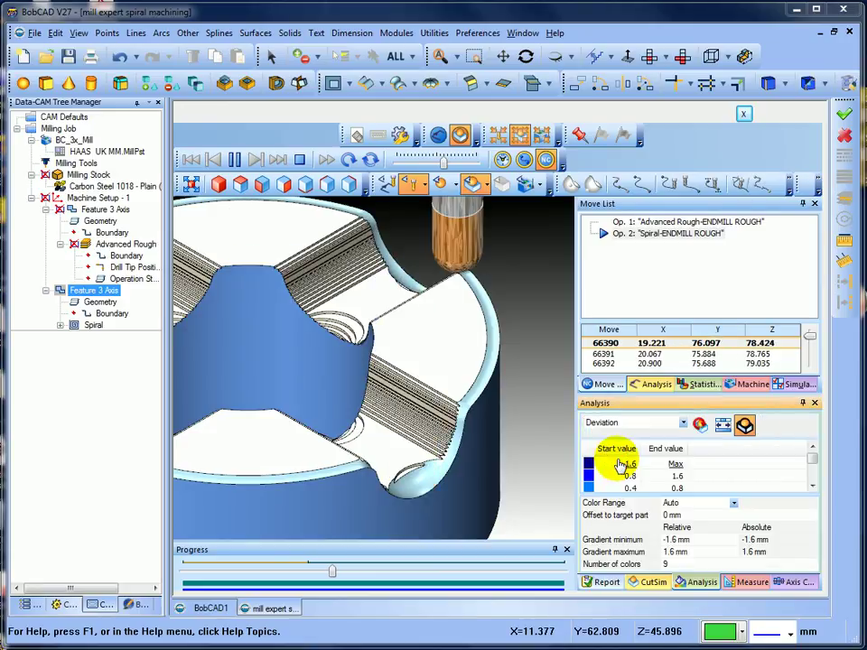
left_click(700, 427)
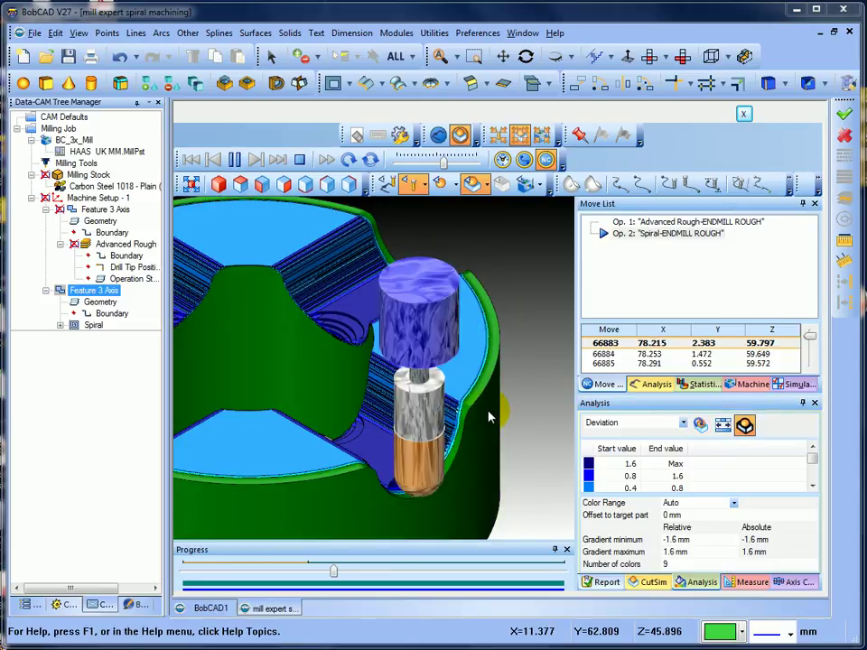
left_click_drag(488, 417, 466, 441)
scroll(466, 442, "up", 2)
key("Home")
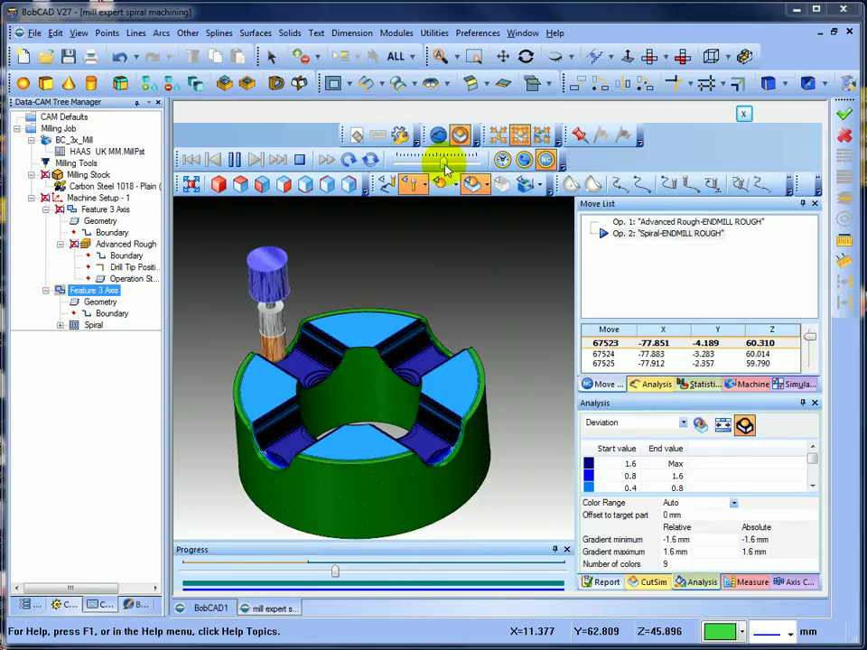
Step: Increase the simulation speed and jump further ahead in the Spiral operation
left_click_drag(445, 168, 460, 168)
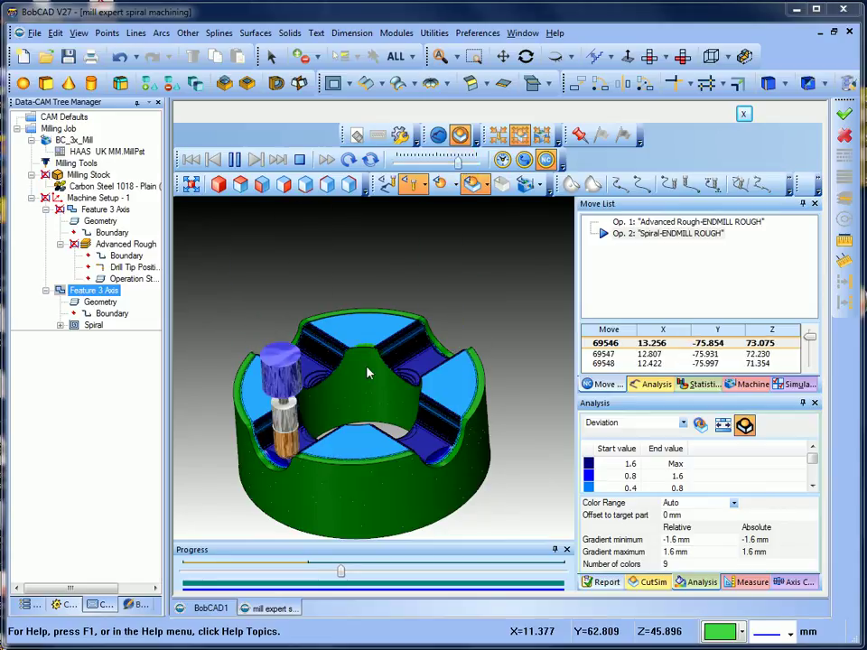
left_click(343, 572)
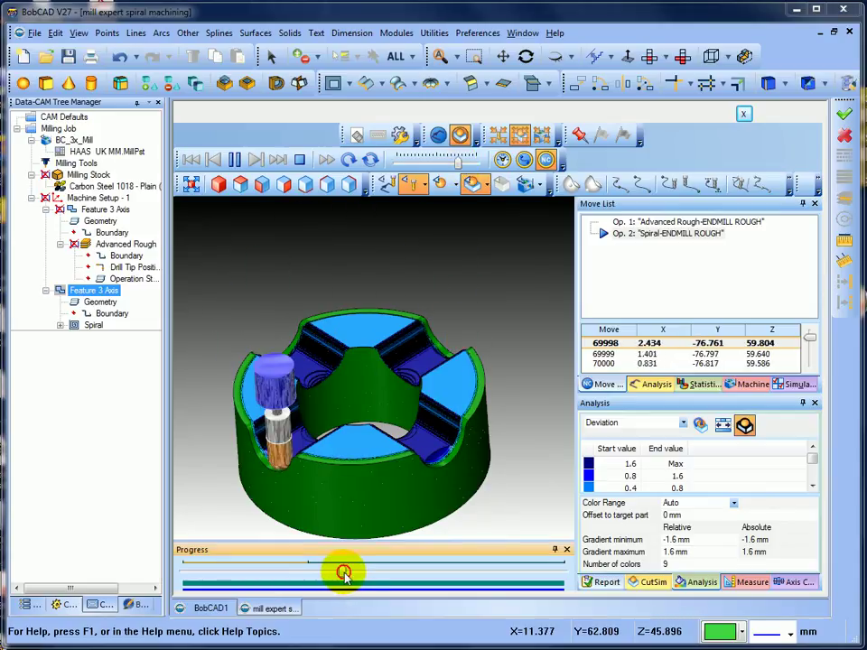
left_click(432, 576)
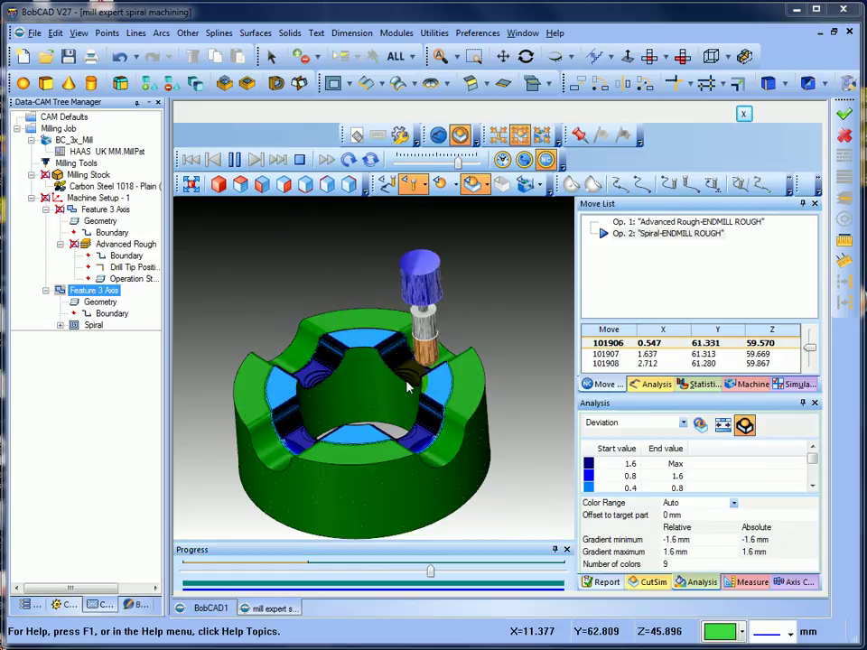
Step: Examine the deviation colours on the spiral-milled rim and the uncut inner area, up close and across the whole part
scroll(456, 431, "up", 6)
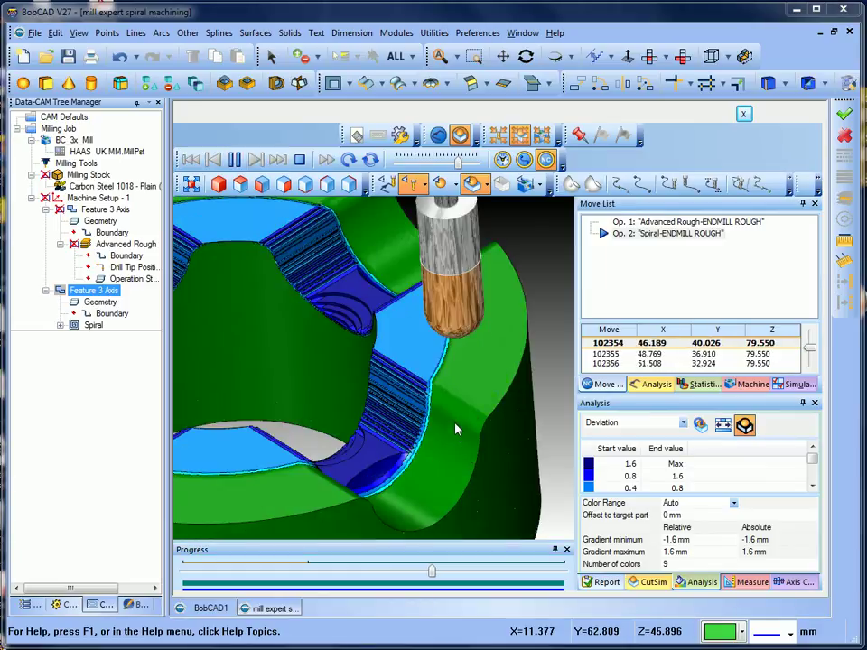
scroll(456, 431, "down", 5)
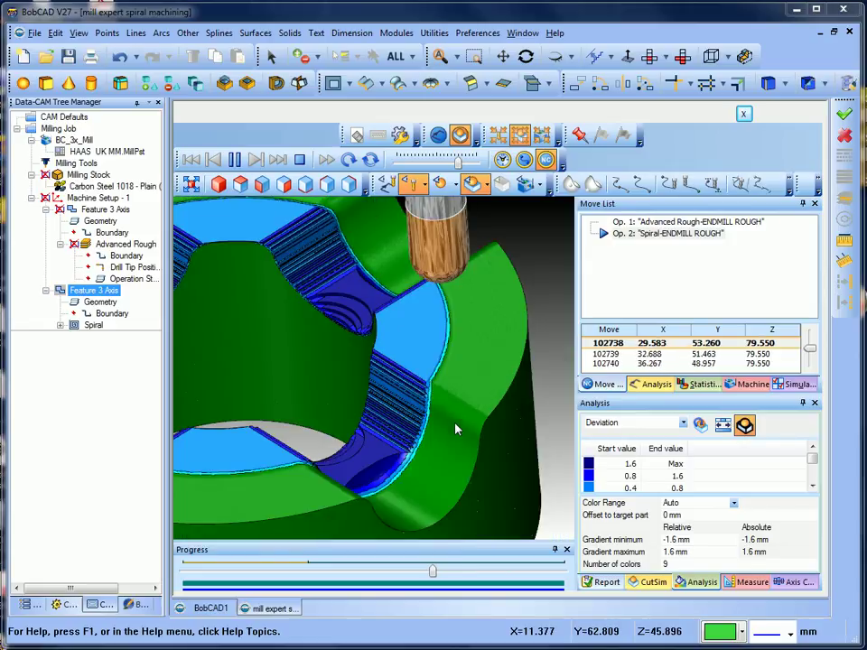
scroll(461, 414, "up", 2)
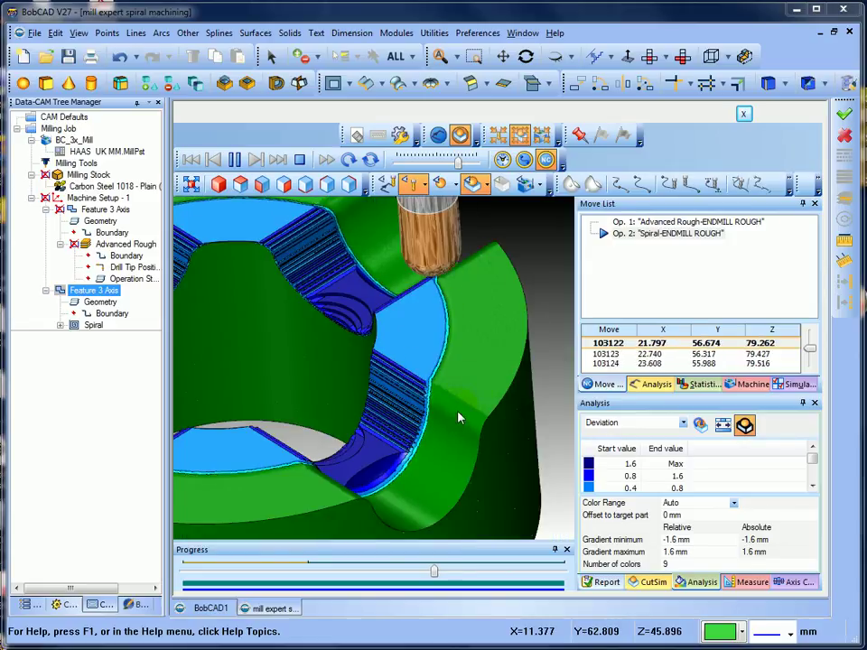
scroll(451, 442, "down", 1)
scroll(451, 442, "up", 2)
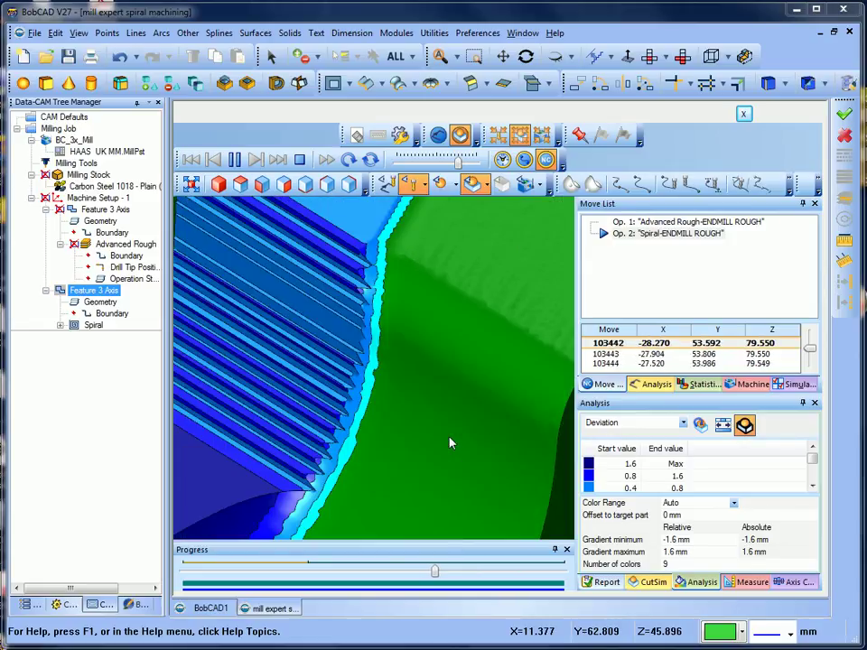
scroll(450, 442, "down", 3)
scroll(450, 442, "up", 2)
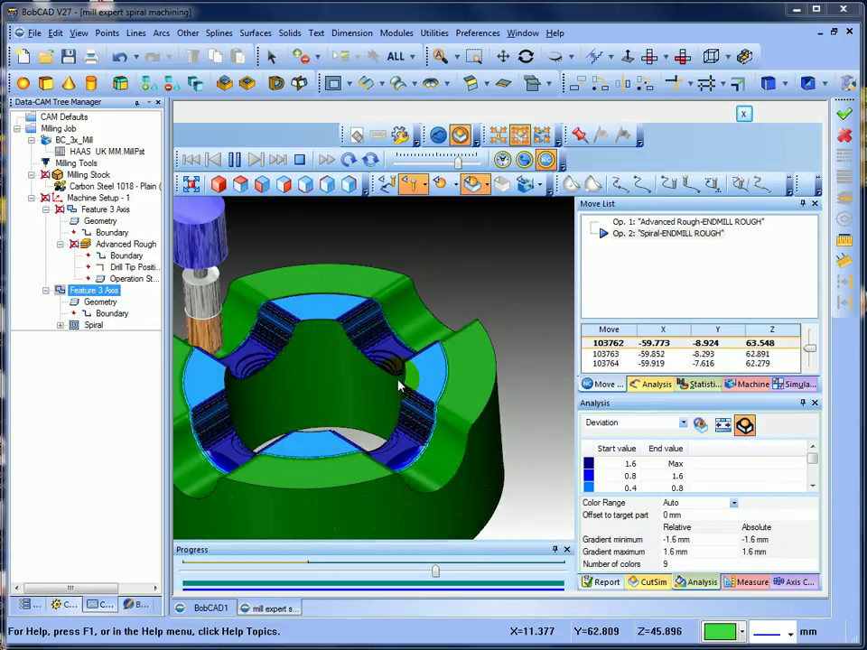
scroll(383, 393, "down", 2)
scroll(511, 380, "up", 2)
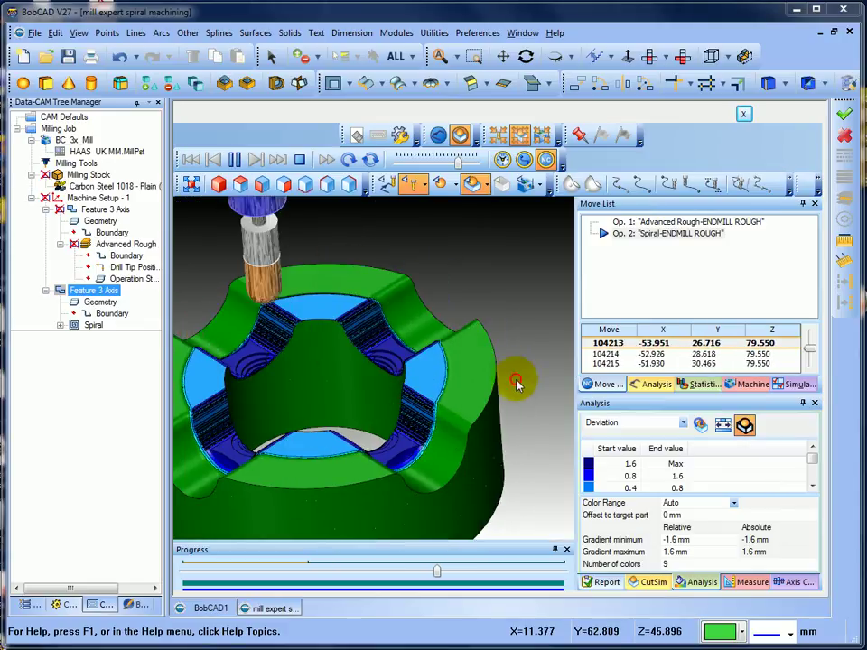
scroll(523, 388, "down", 2)
scroll(527, 375, "up", 2)
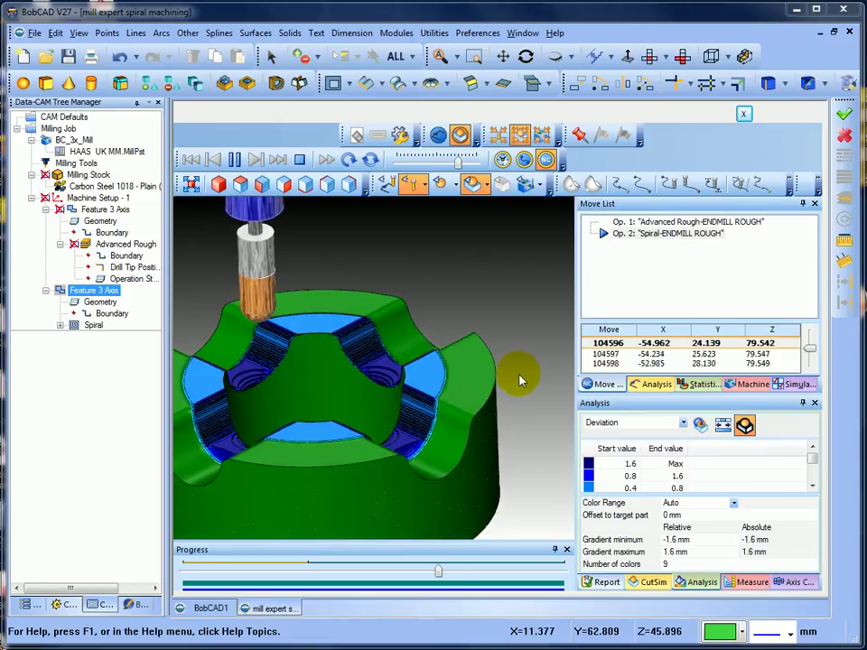
scroll(479, 376, "down", 2)
scroll(478, 376, "up", 2)
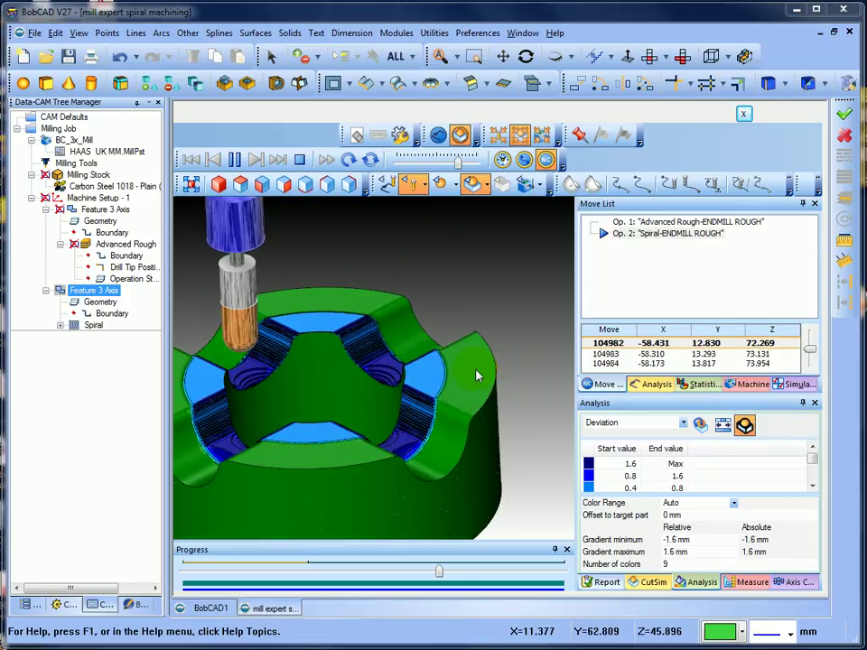
scroll(476, 374, "down", 2)
Step: Query the deviation at a point on the finished outer face, and exit the simulation to view the part model from above
left_click(510, 401)
scroll(500, 320, "up", 2)
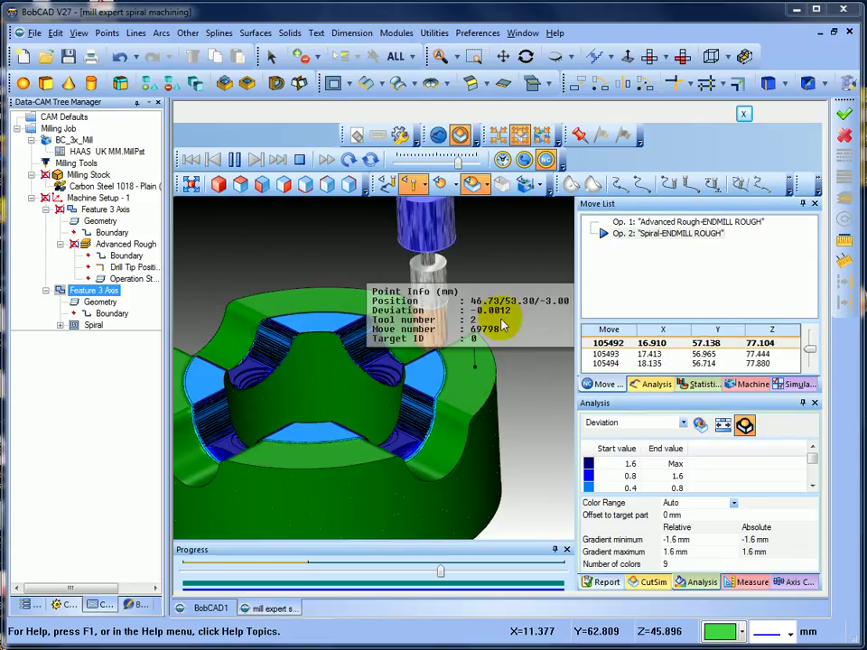
scroll(506, 400, "down", 2)
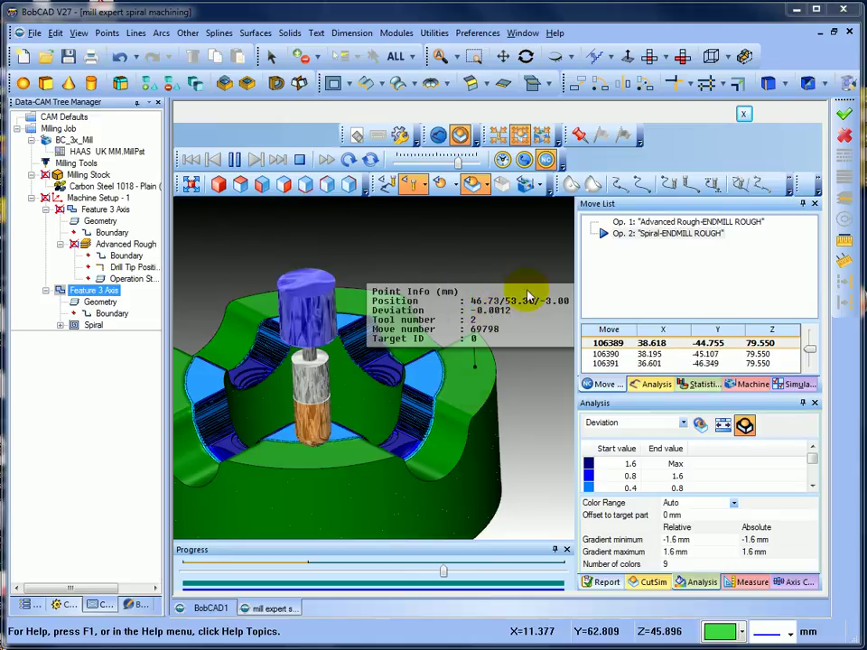
left_click(744, 114)
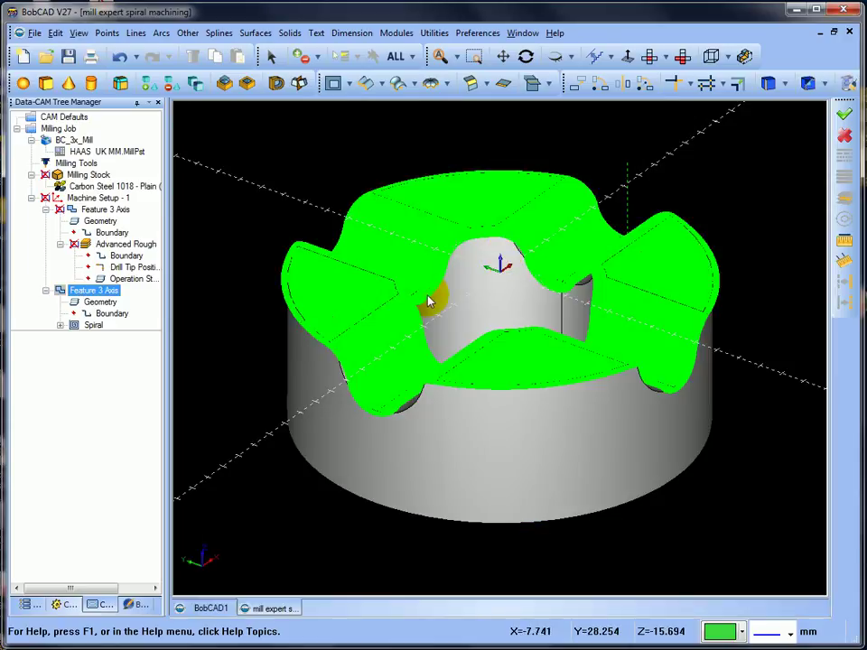
middle_click_drag(429, 301, 477, 360)
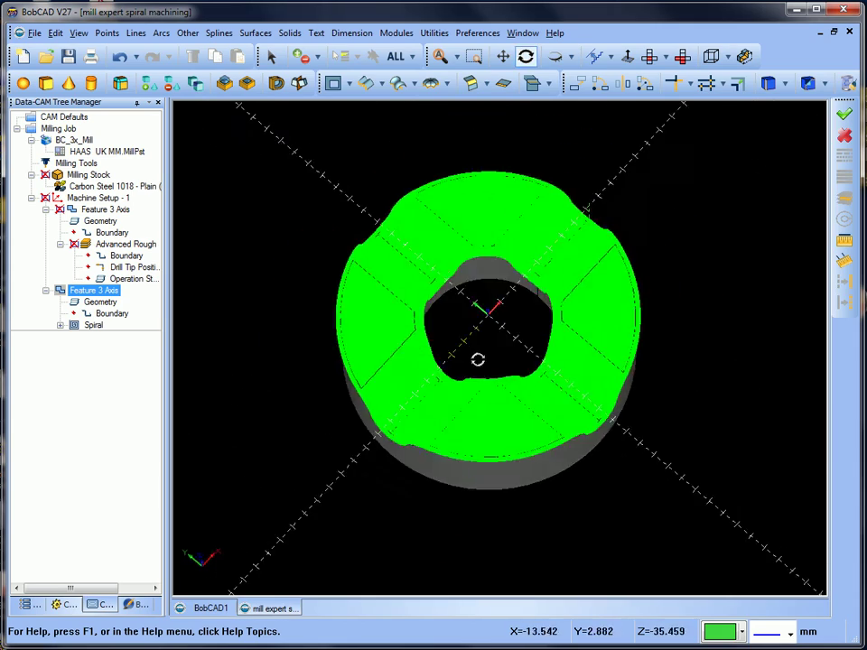